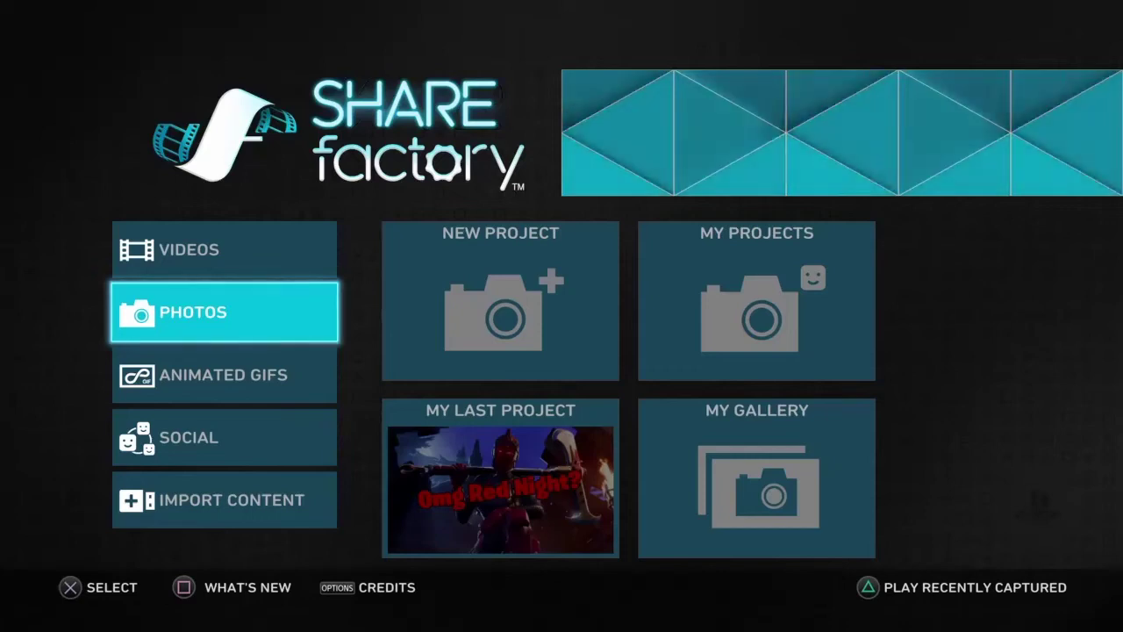
Start a new photo project
key(Up)
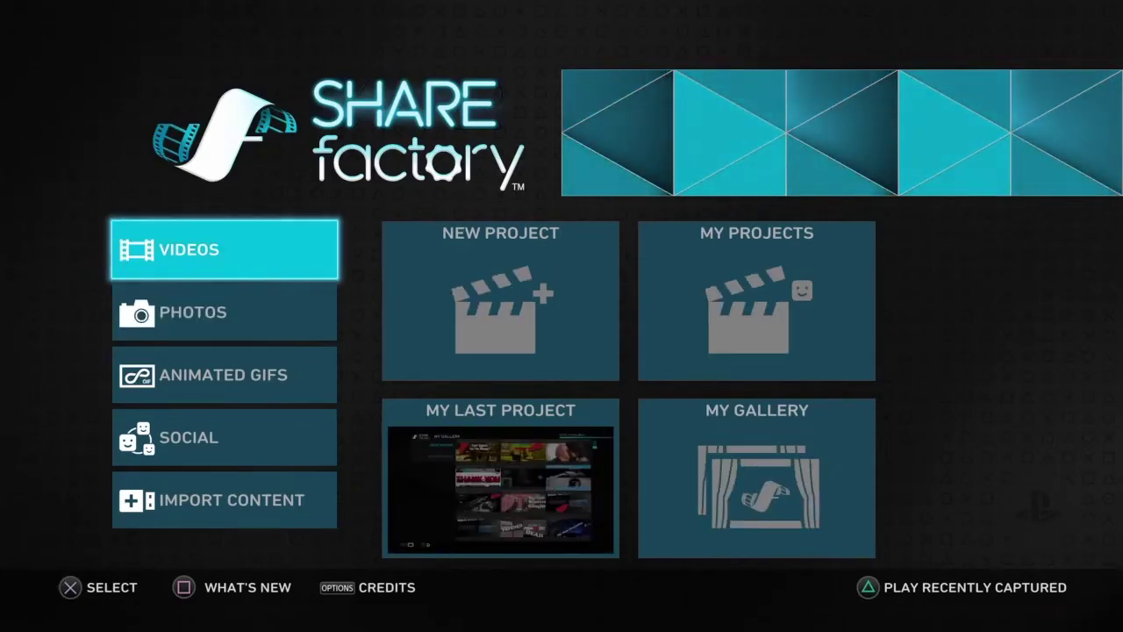
key(Down)
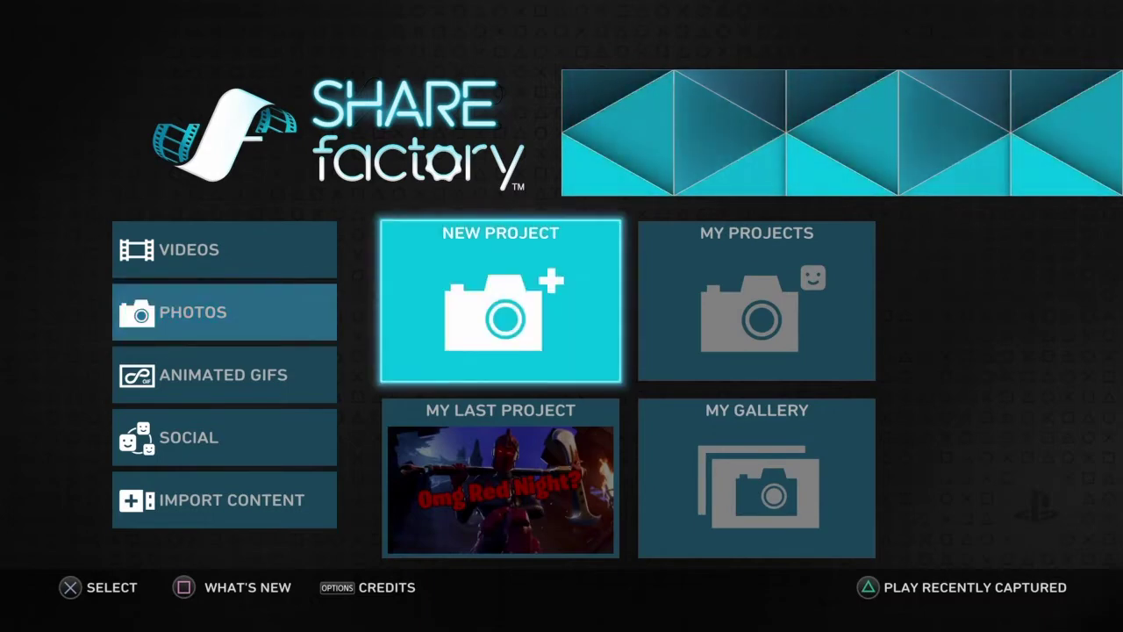
key(Right)
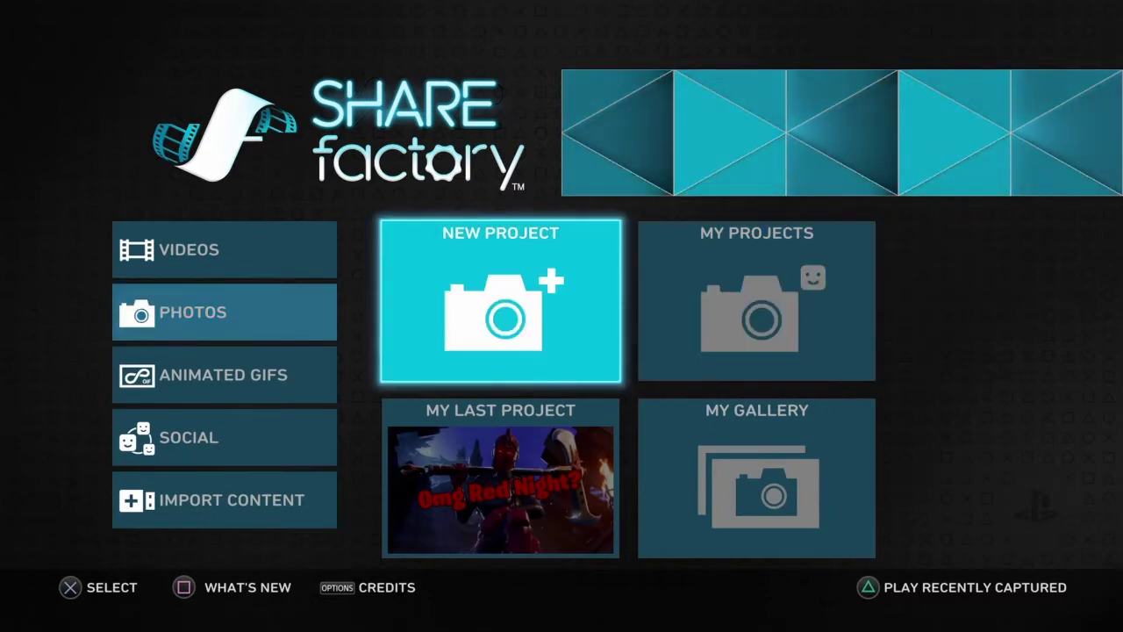
key(Down)
key(Left)
key(Right)
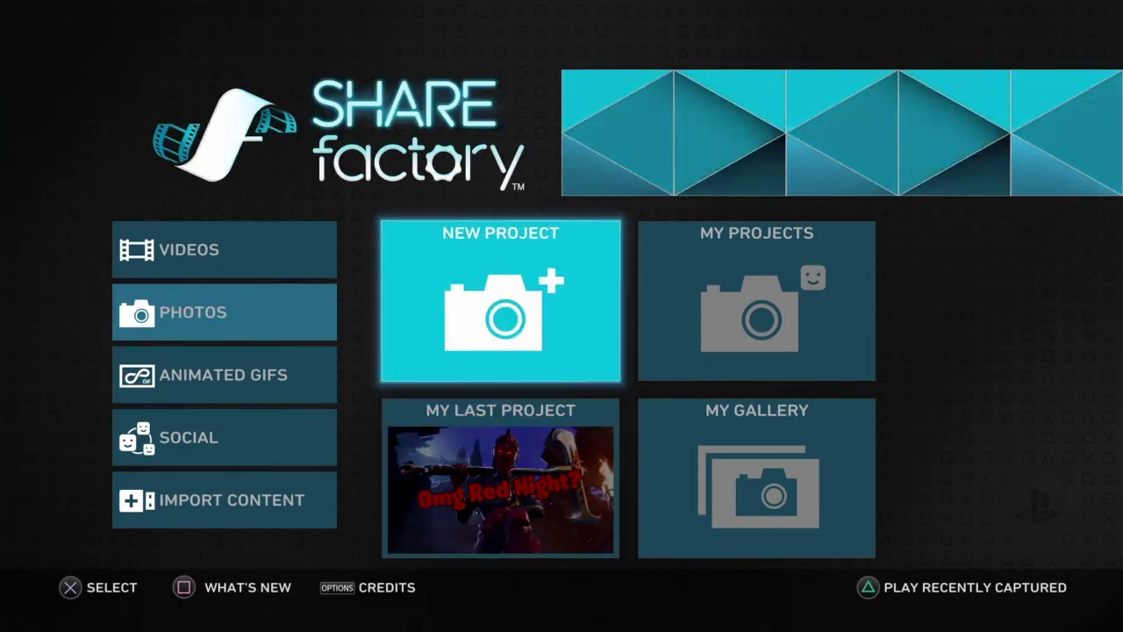
key(Return)
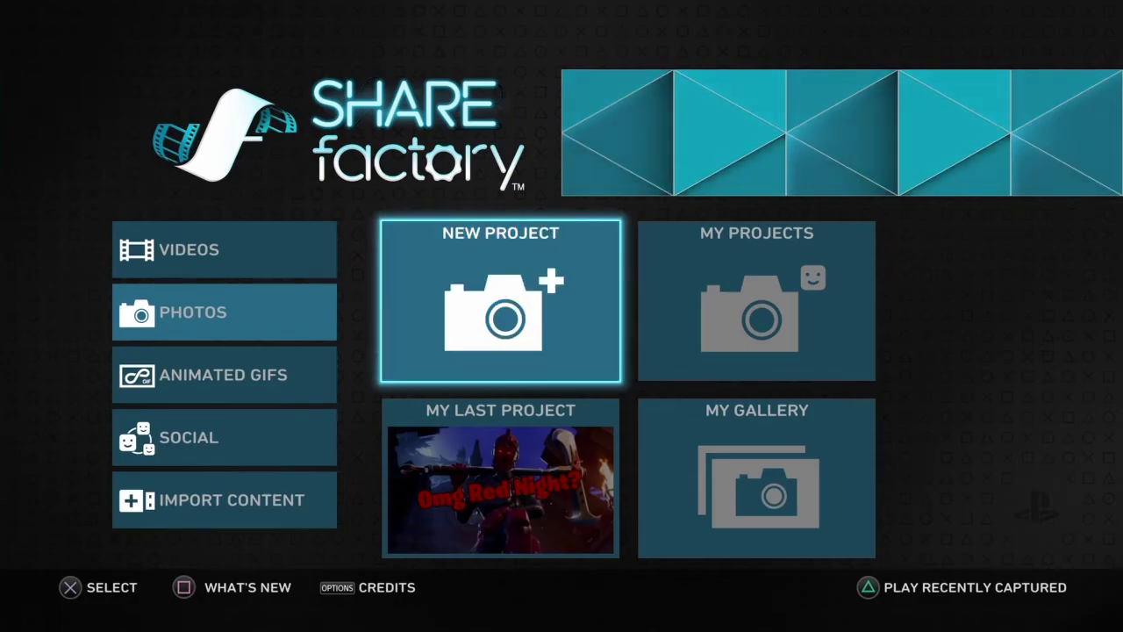
Look through the available project themes, from the most recent ones to the end of the list
key(Right)
key(Right)
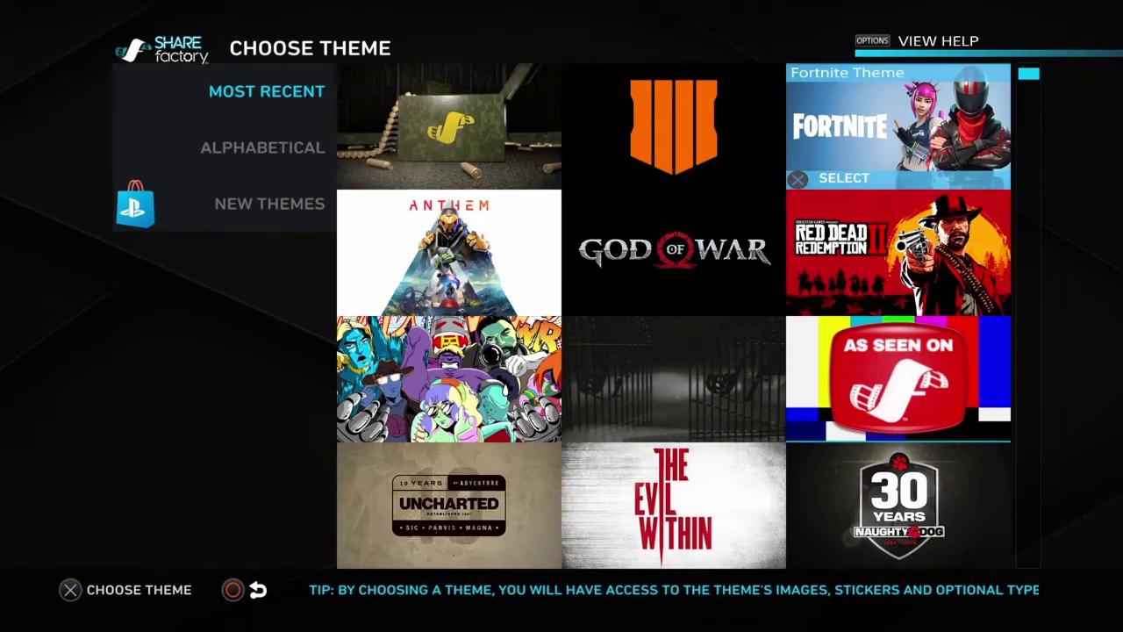
key(Down)
key(Down)
key(Down)
key(Down)
key(Left)
key(Up)
key(Up)
key(Down)
key(Down)
key(Down)
key(Down)
key(Up)
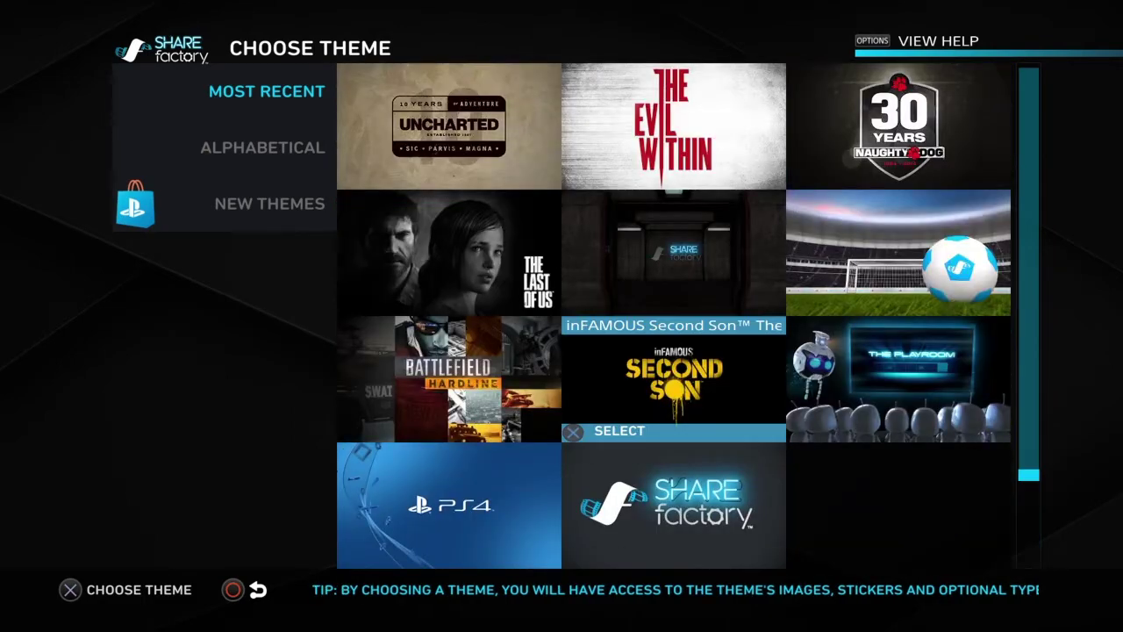
key(Up)
key(Left)
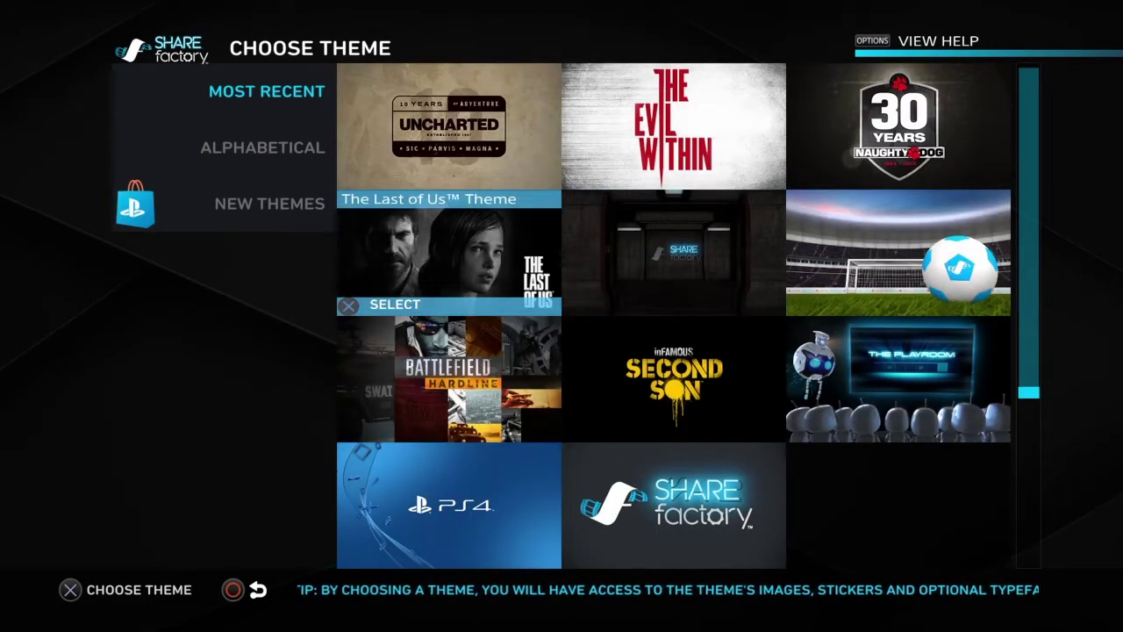
key(Up)
key(Right)
key(Up)
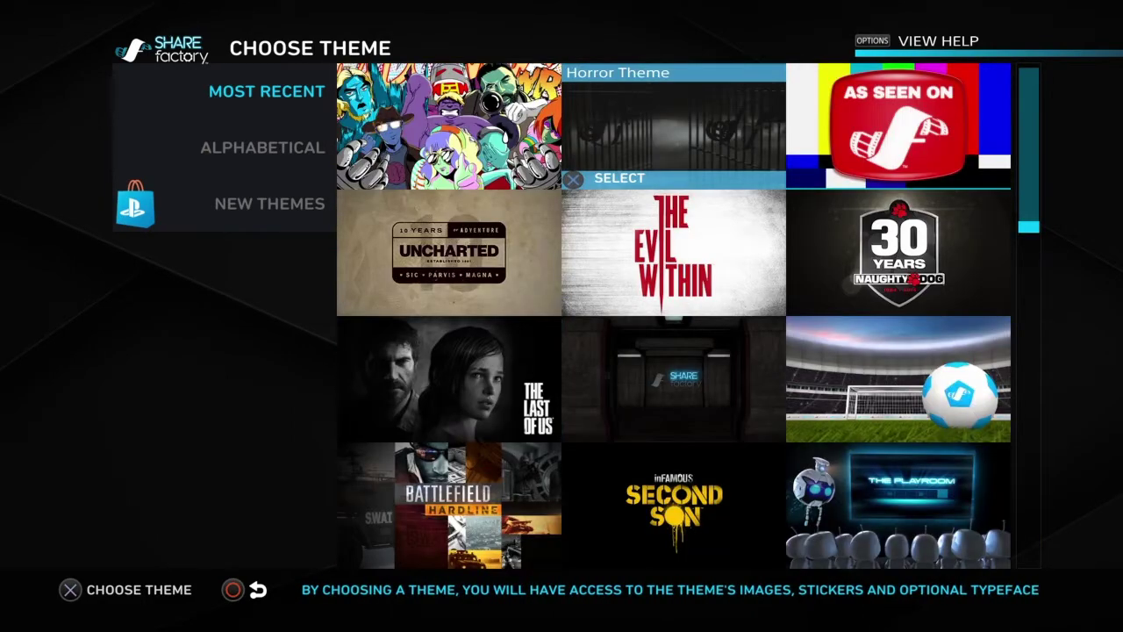
key(Down)
key(Up)
key(Up)
key(Up)
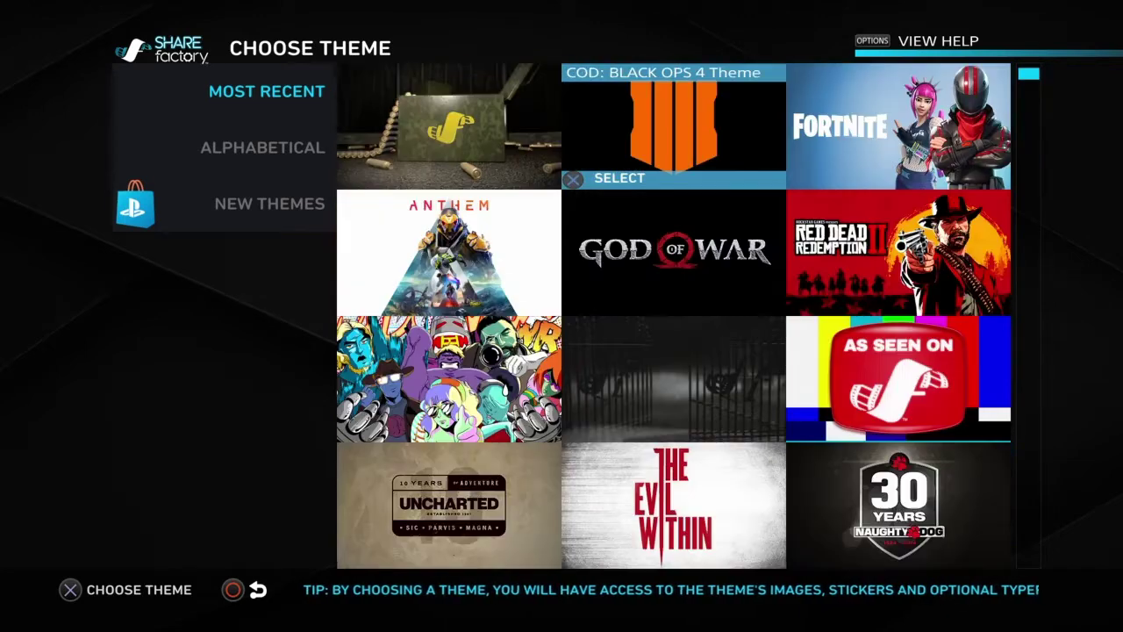
key(Right)
key(Left)
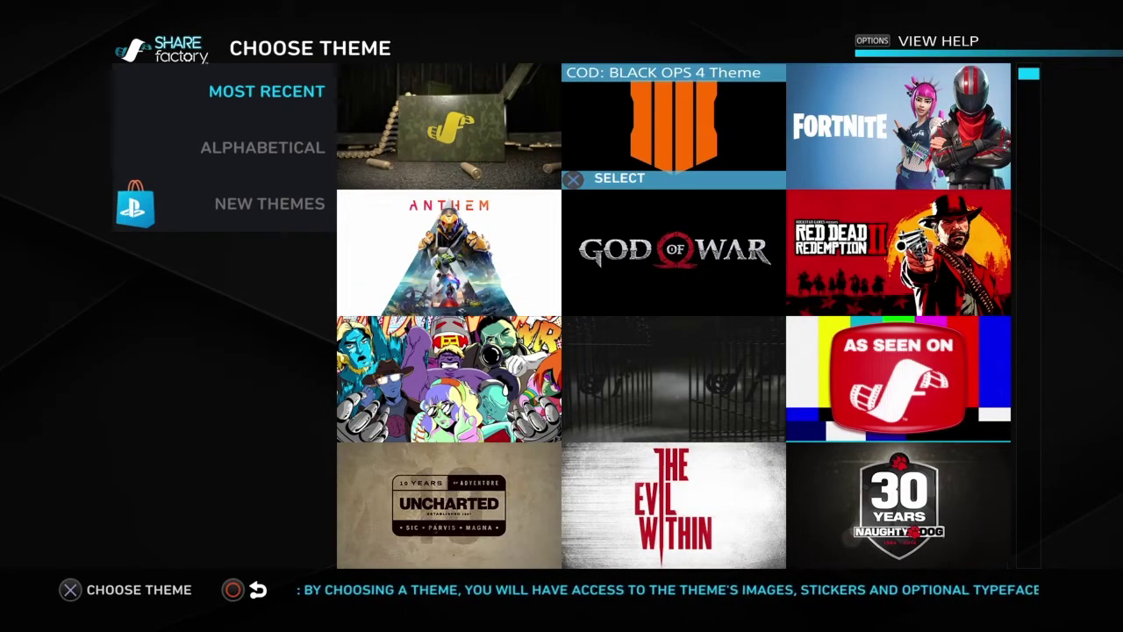
key(Down)
key(Right)
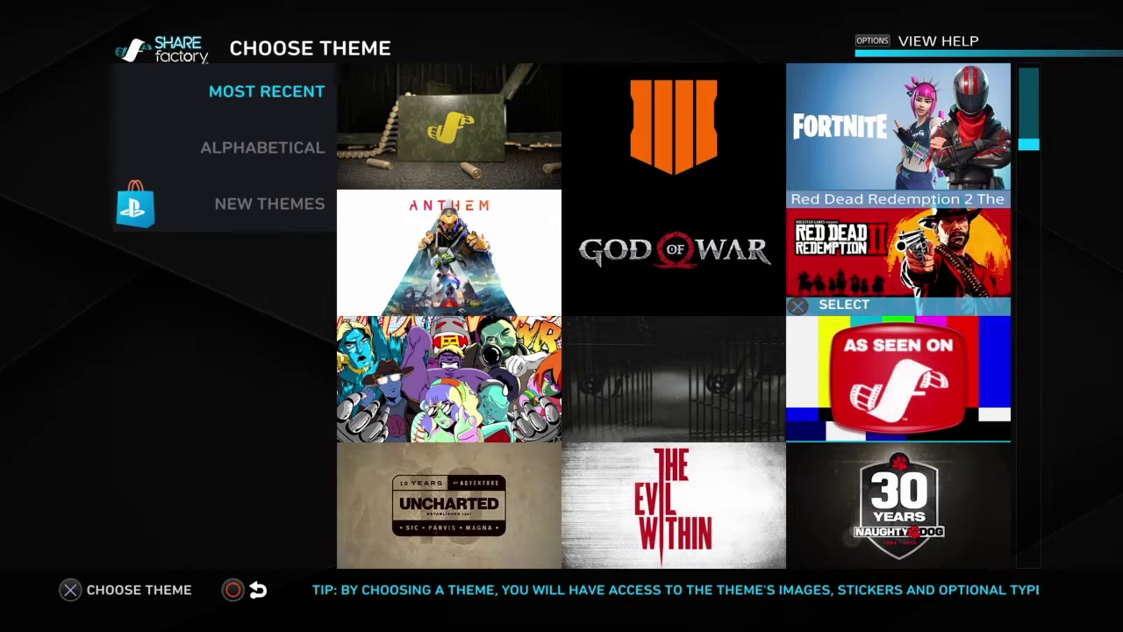
key(Down)
key(Down)
key(Up)
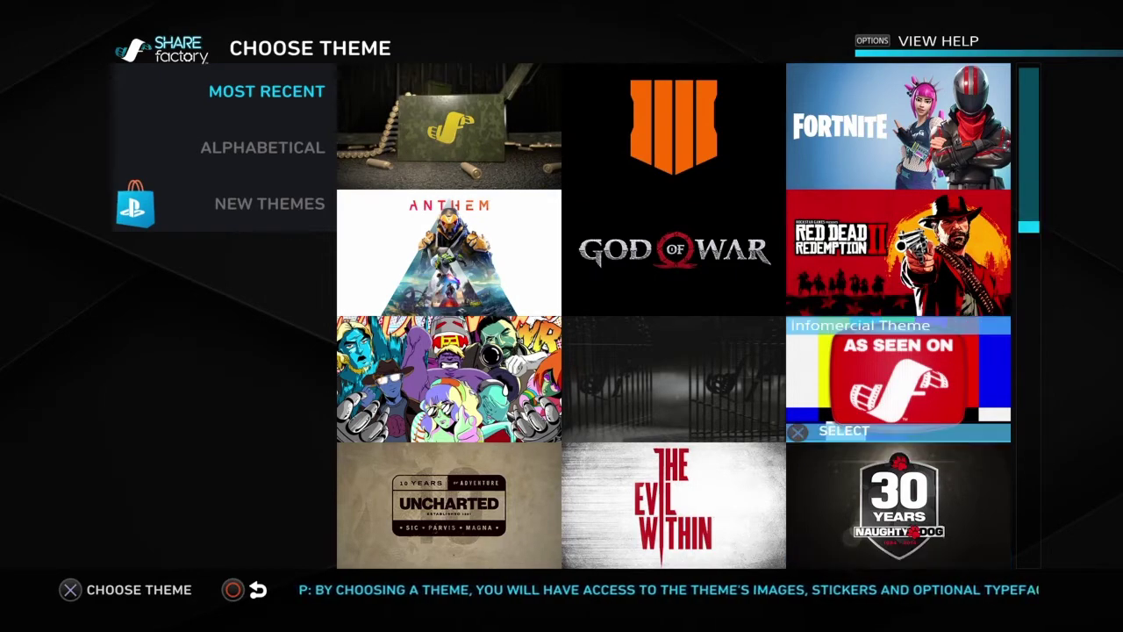
key(Down)
key(Down)
key(Down)
key(Down)
Choose the Fortnite Theme for the photo project
key(Up)
key(Up)
key(Up)
key(Up)
key(Up)
key(Up)
key(Right)
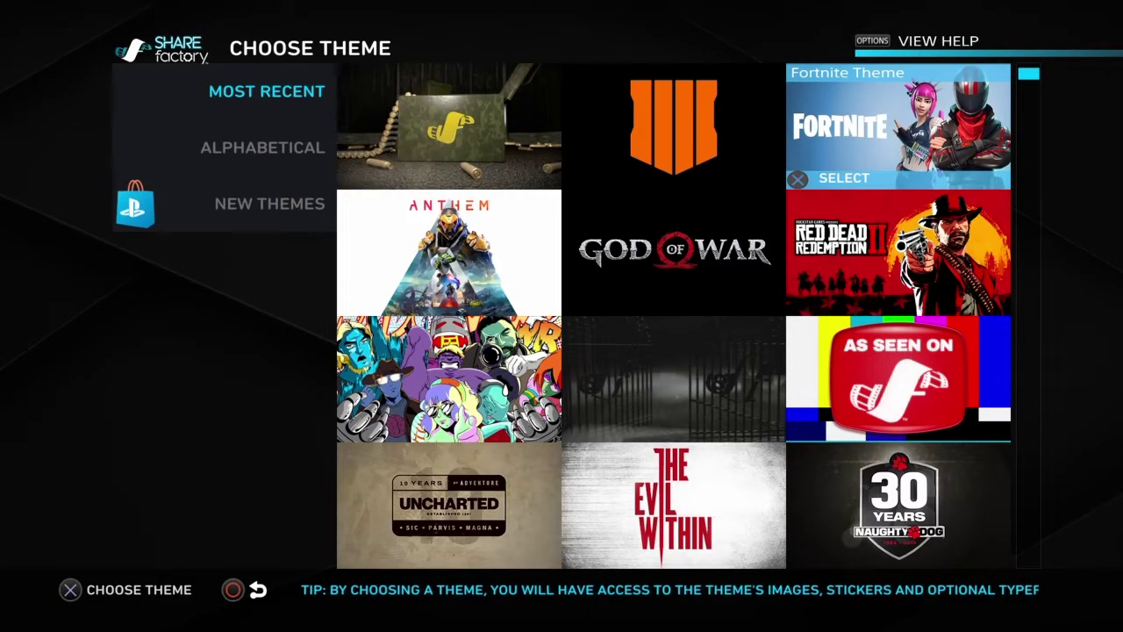
key(Return)
key(Return)
Look through the Fortnite Art pictures offered as screenshots for the project
key(Right)
key(Right)
key(Down)
key(Down)
key(Left)
key(Left)
key(Left)
key(Right)
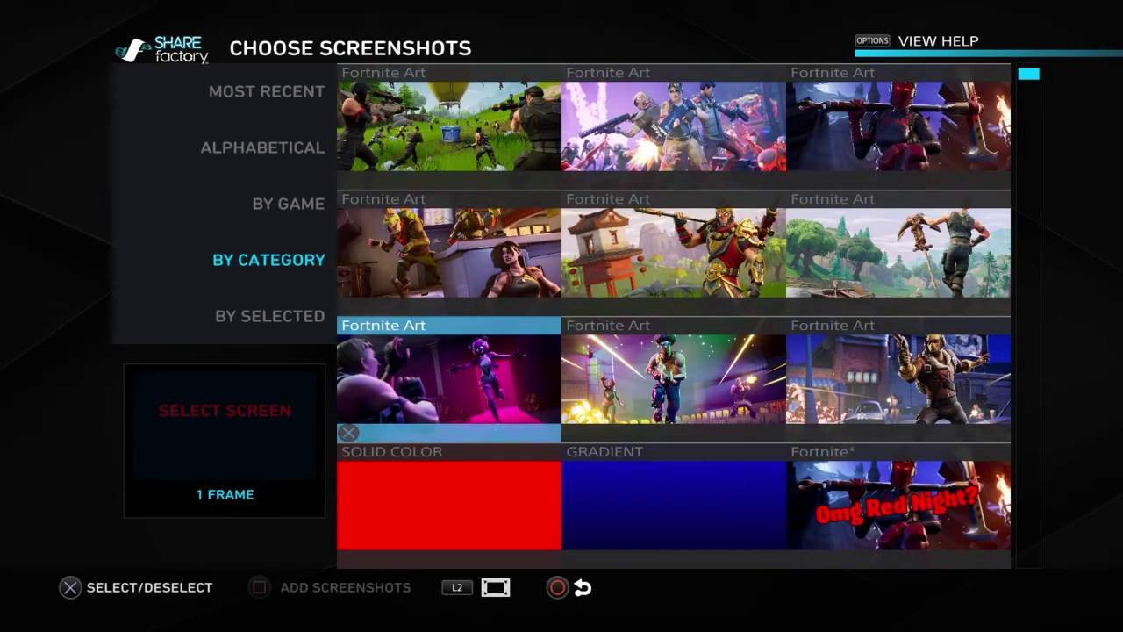
key(Right)
key(Right)
key(Up)
key(Left)
key(Left)
key(Right)
key(Up)
key(Down)
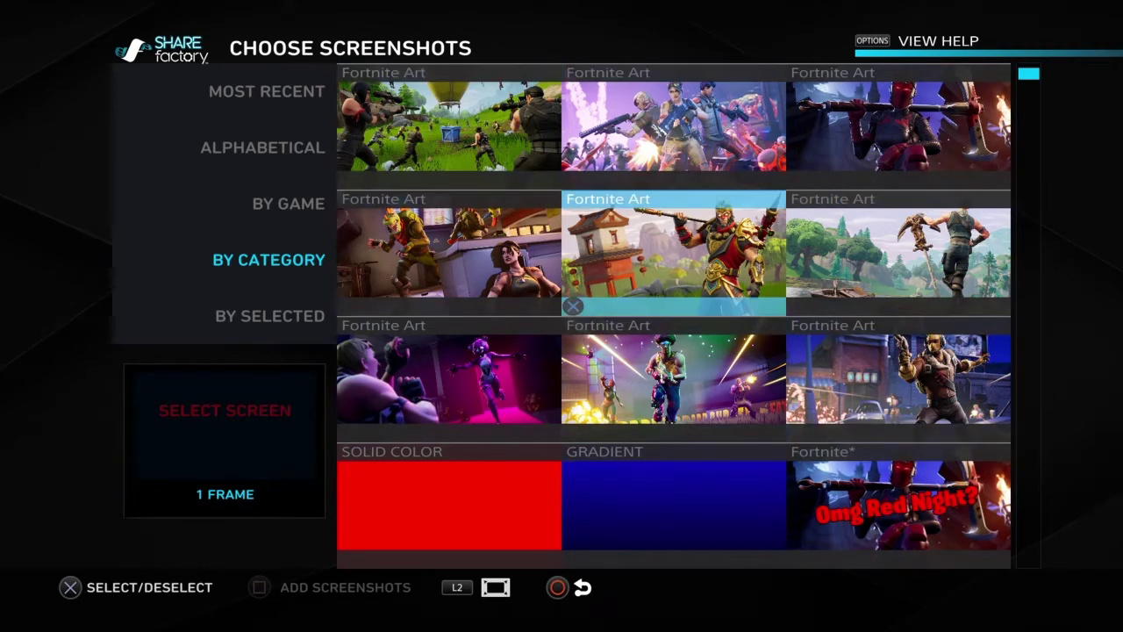
key(Down)
key(Right)
key(Left)
key(Down)
key(Up)
key(Up)
key(Down)
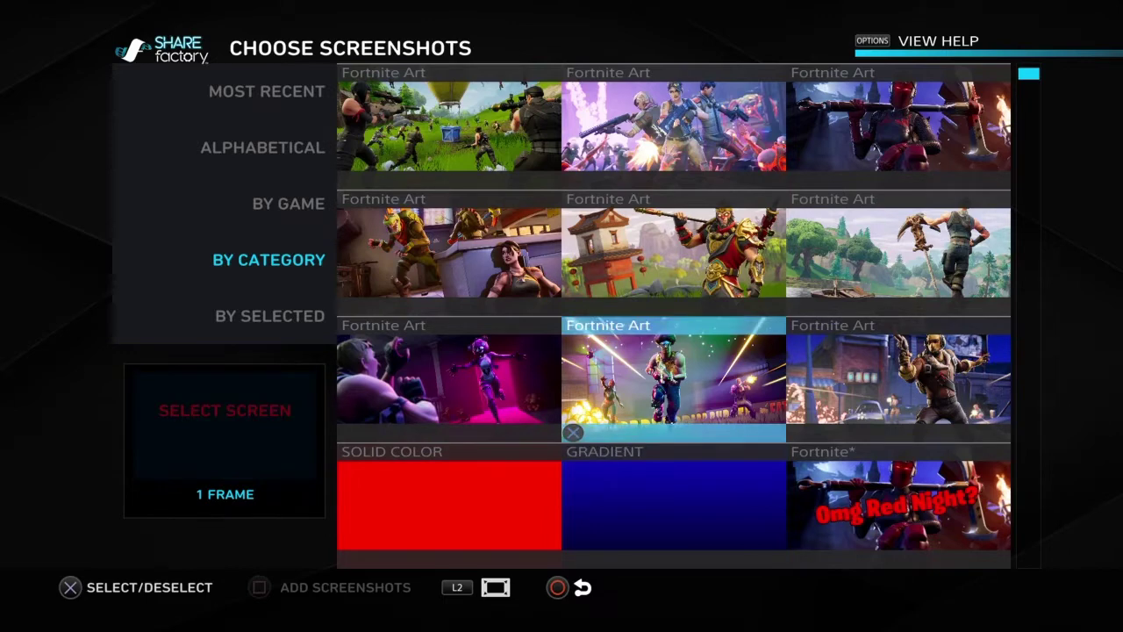
Examine the captured Grand Theft Auto V screenshots and the previously made thumbnails further down the list
key(Down)
key(Down)
key(Down)
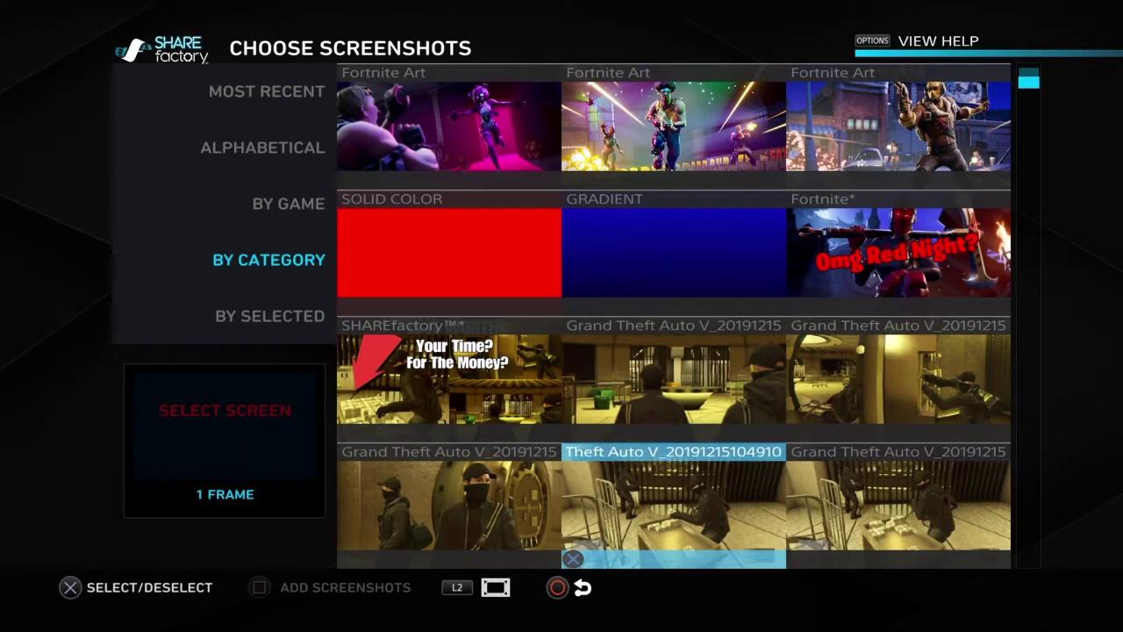
key(Up)
key(Down)
key(Down)
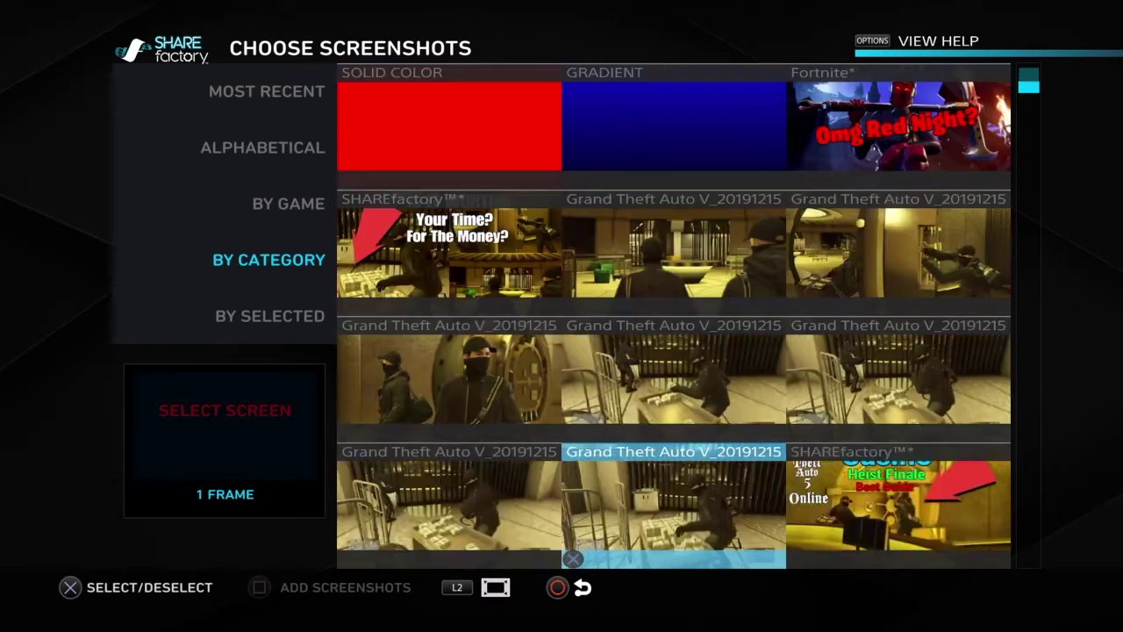
key(Up)
key(Left)
key(Right)
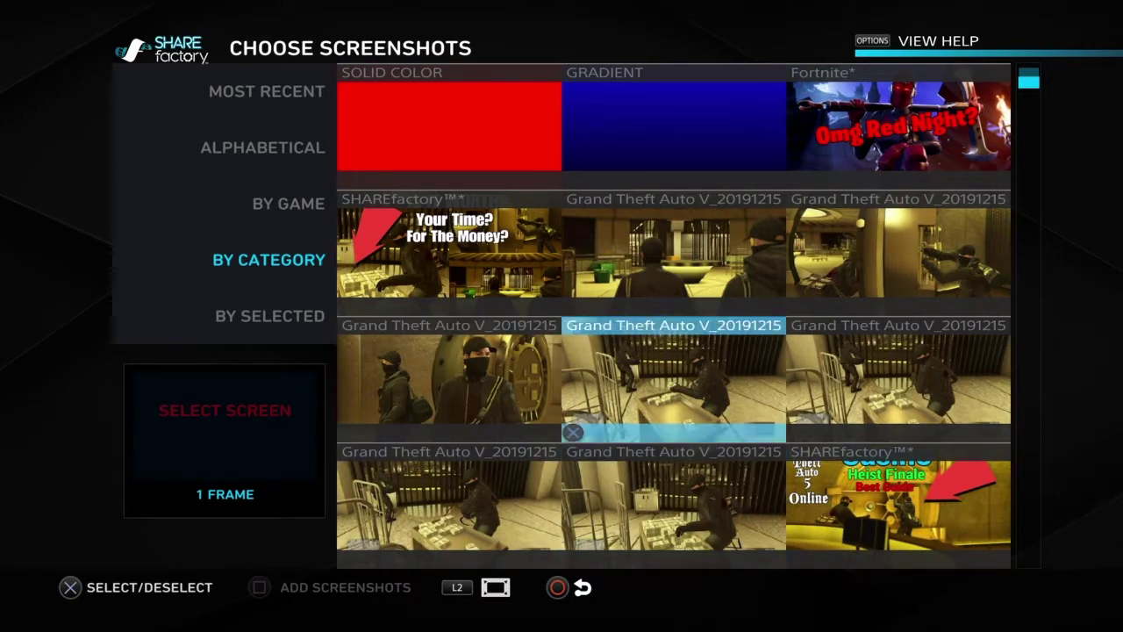
key(Down)
key(Up)
key(Down)
key(Up)
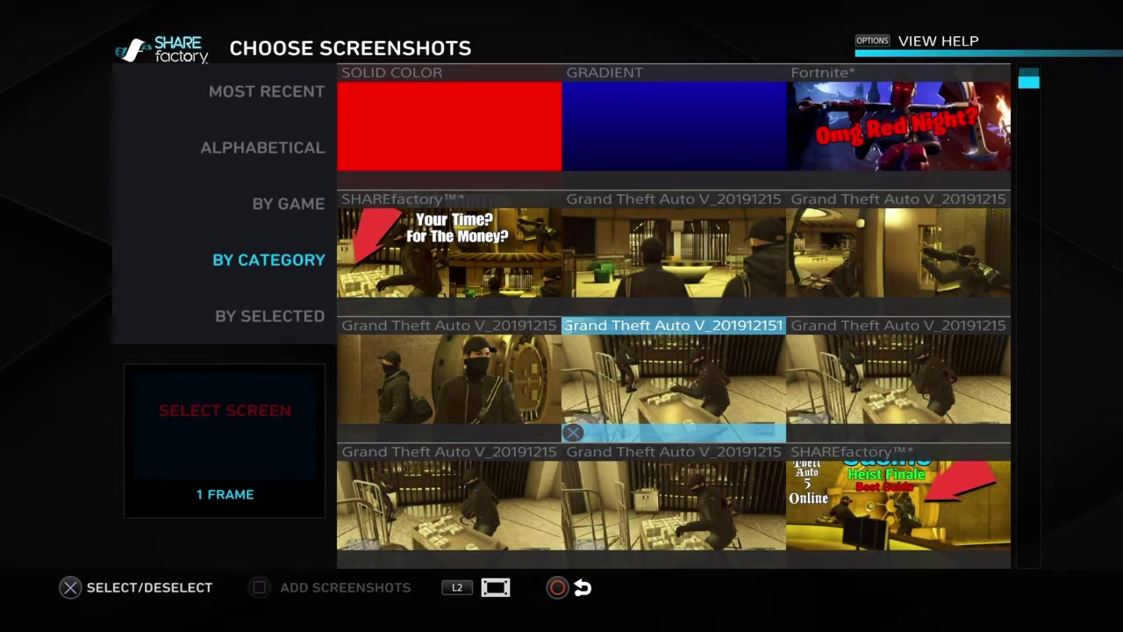
key(Down)
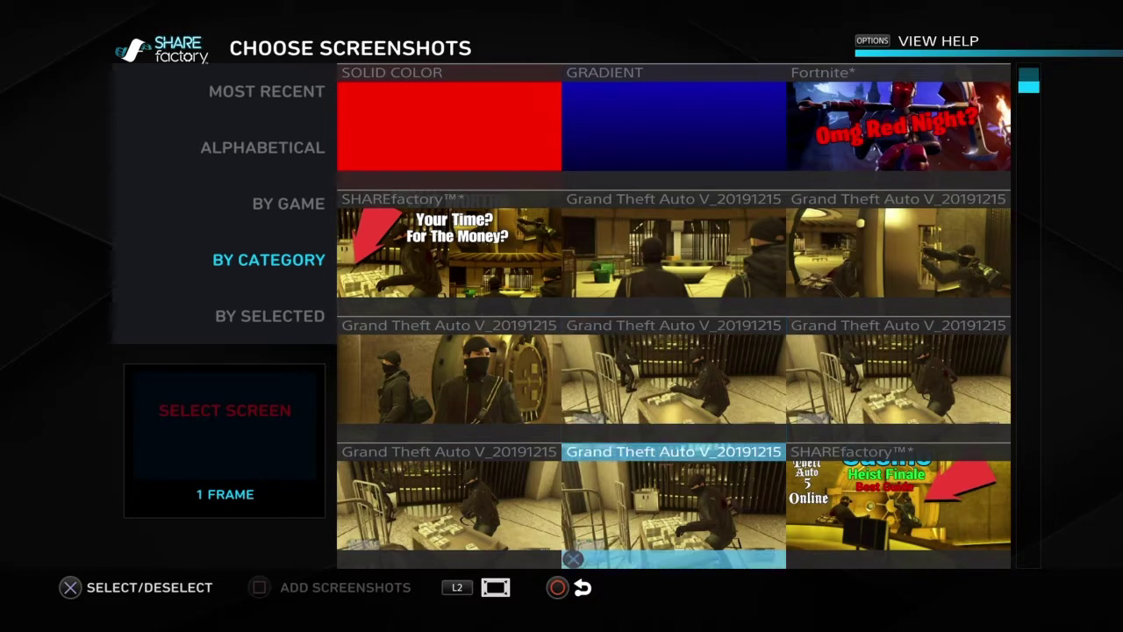
key(Right)
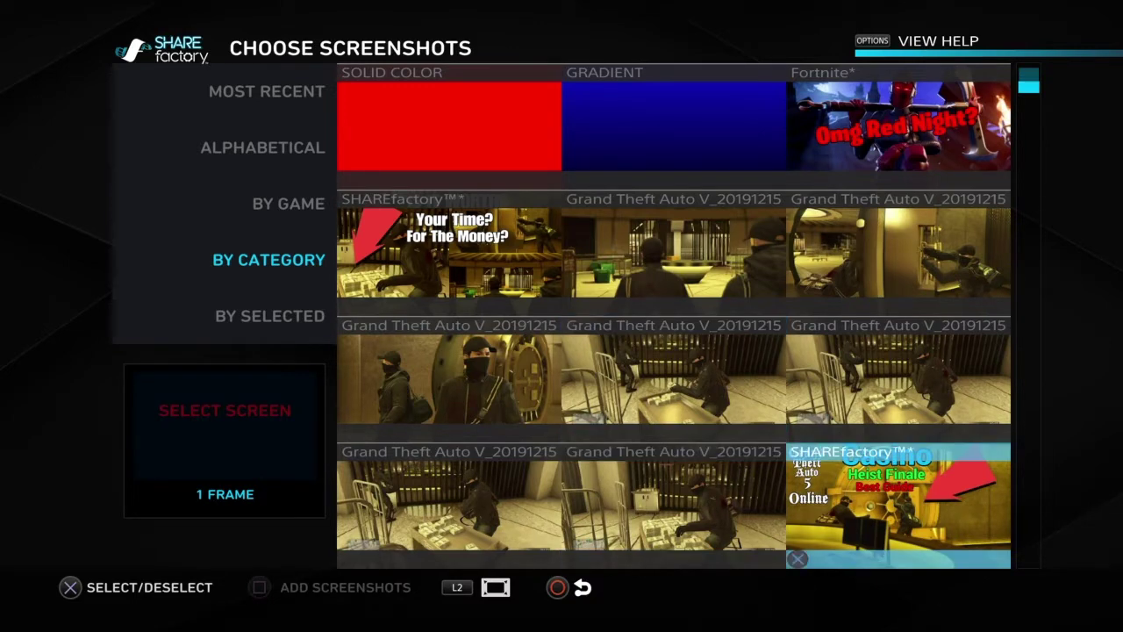
key(Left)
key(Up)
key(Up)
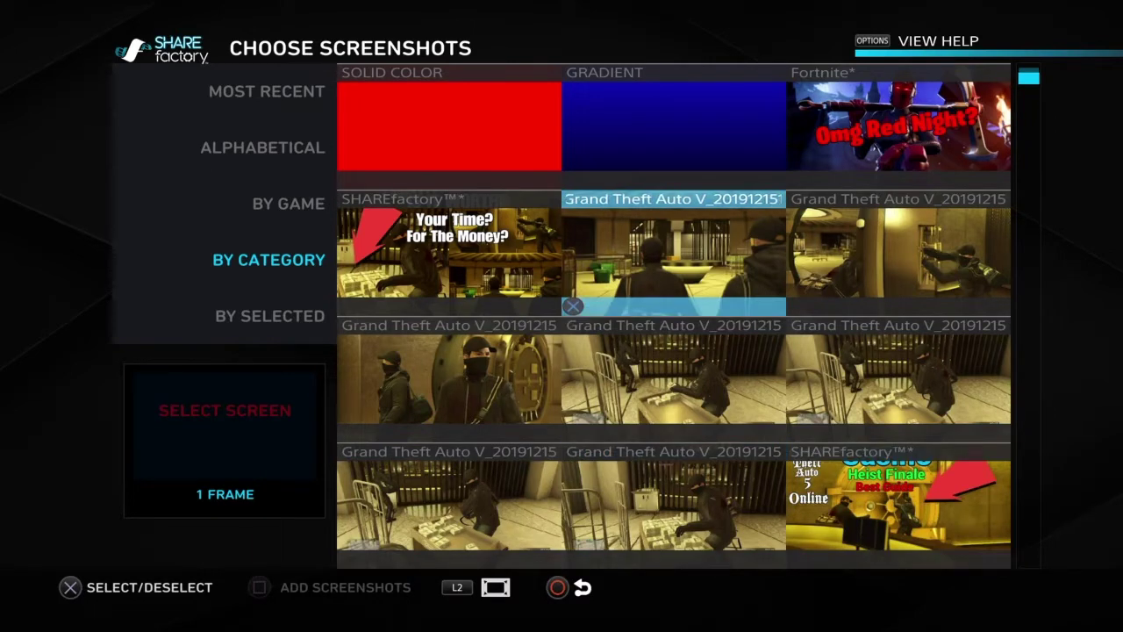
key(Left)
key(Down)
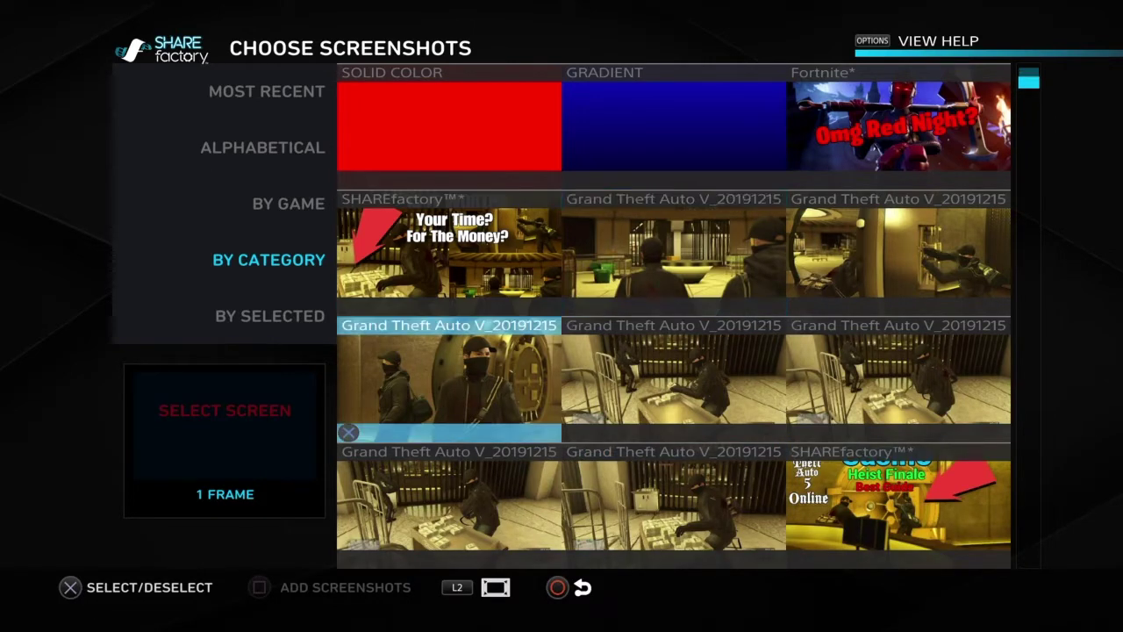
key(Right)
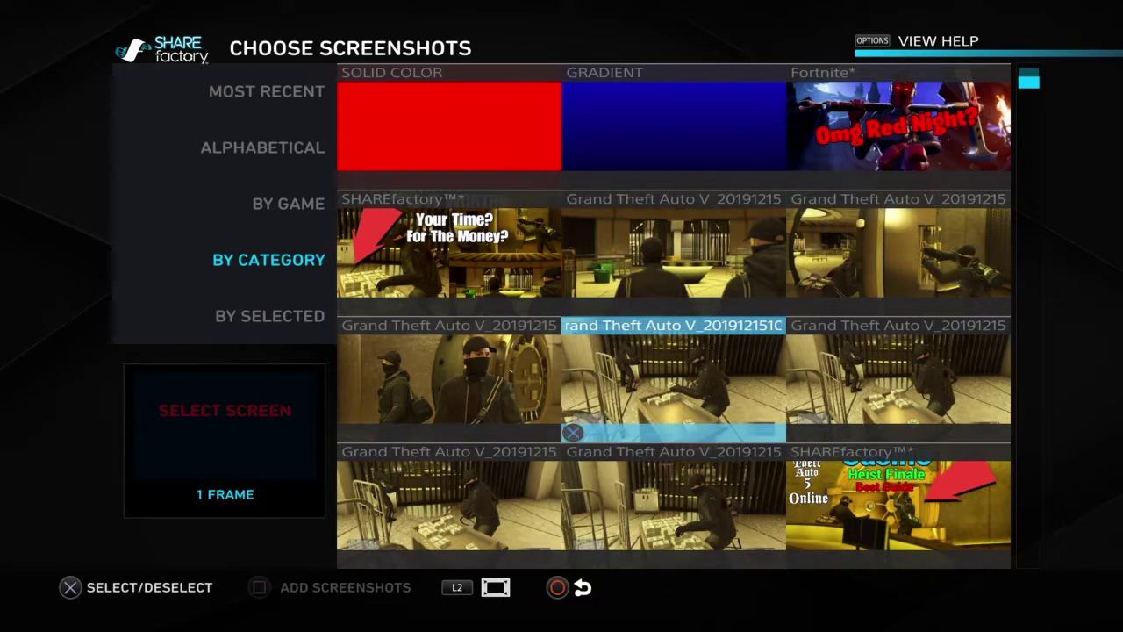
key(Left)
key(Up)
key(Right)
key(Right)
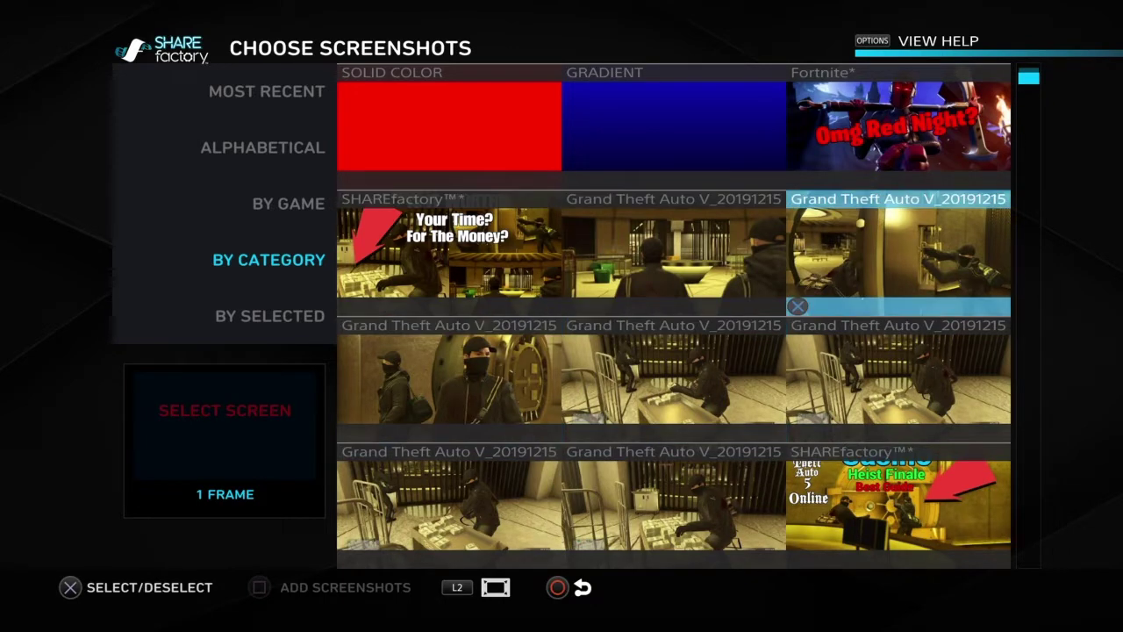
key(Up)
key(Up)
key(Left)
key(Down)
key(Down)
key(Down)
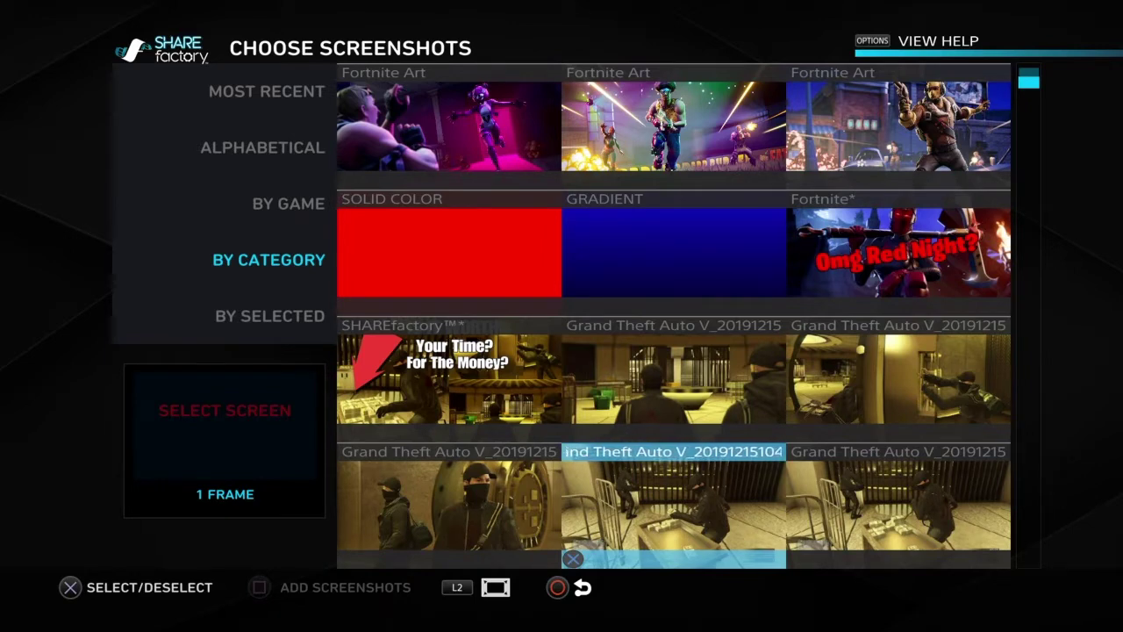
key(Up)
key(Down)
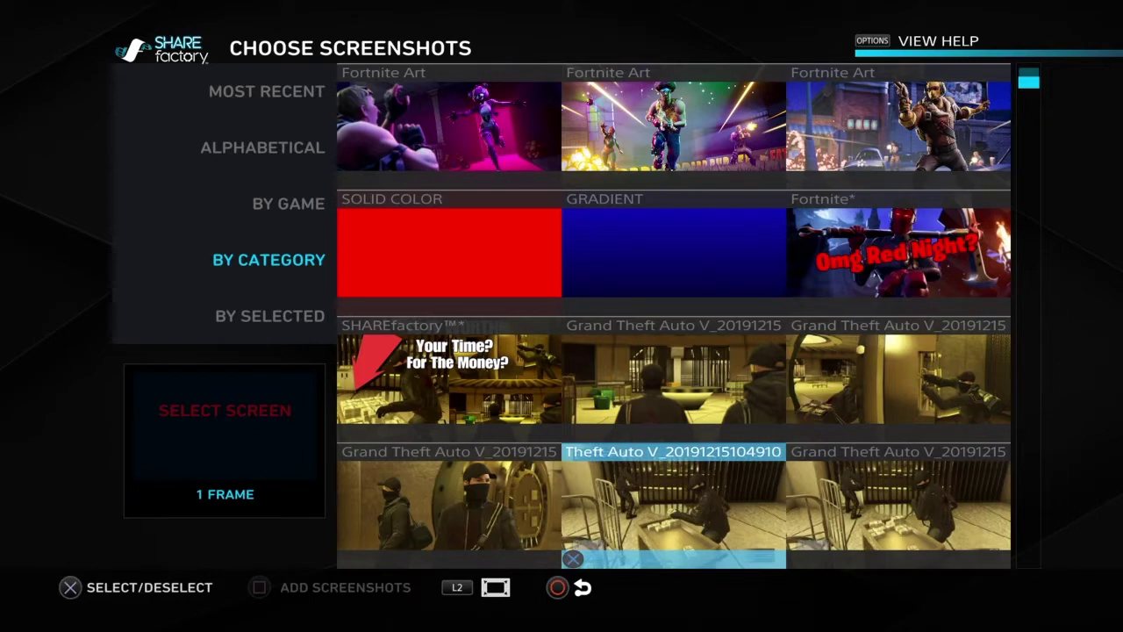
Use the Fortnite Art picture of the red-armoured knight carrying an axe as the project's single-frame image
key(Up)
key(Up)
key(Up)
key(Up)
key(Up)
key(Right)
key(Left)
key(Right)
key(Down)
key(Left)
key(Up)
key(Right)
key(Return)
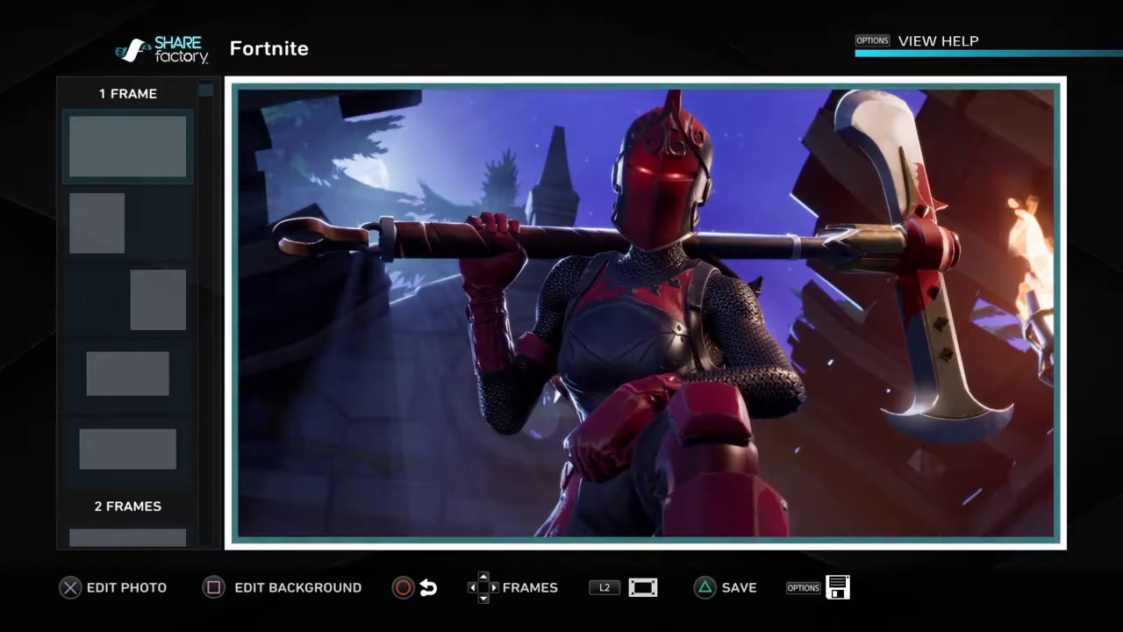
Preview the one-frame collage layouts, return to the full-size frame and view the picture in full screen
key(Left)
key(Escape)
key(Left)
key(Down)
key(Down)
key(Down)
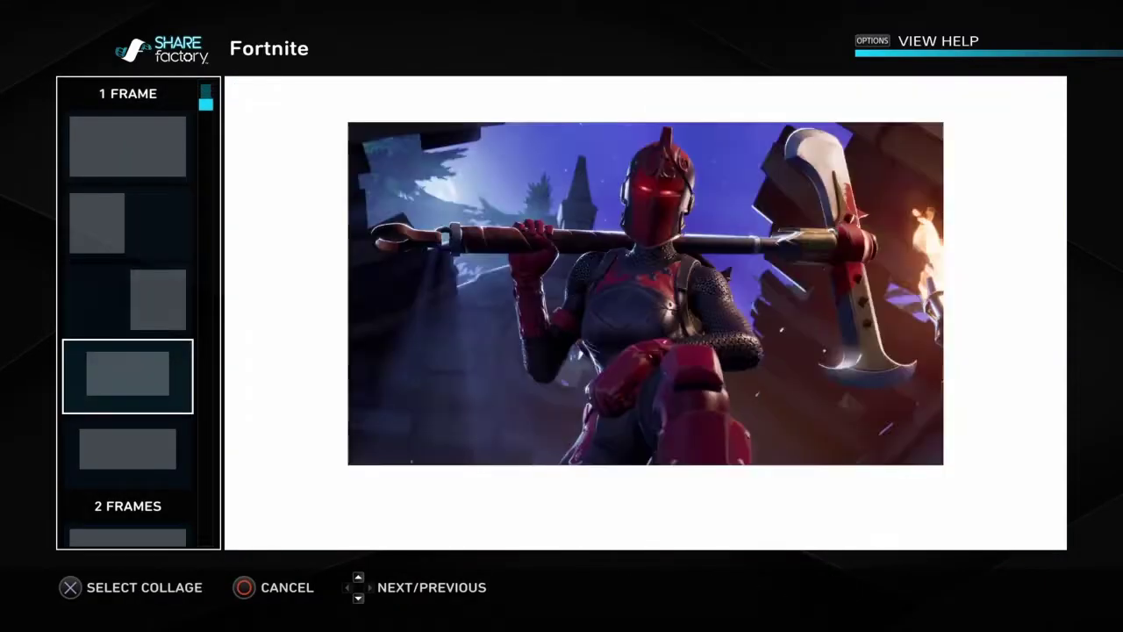
key(Up)
key(Up)
key(Up)
key(Return)
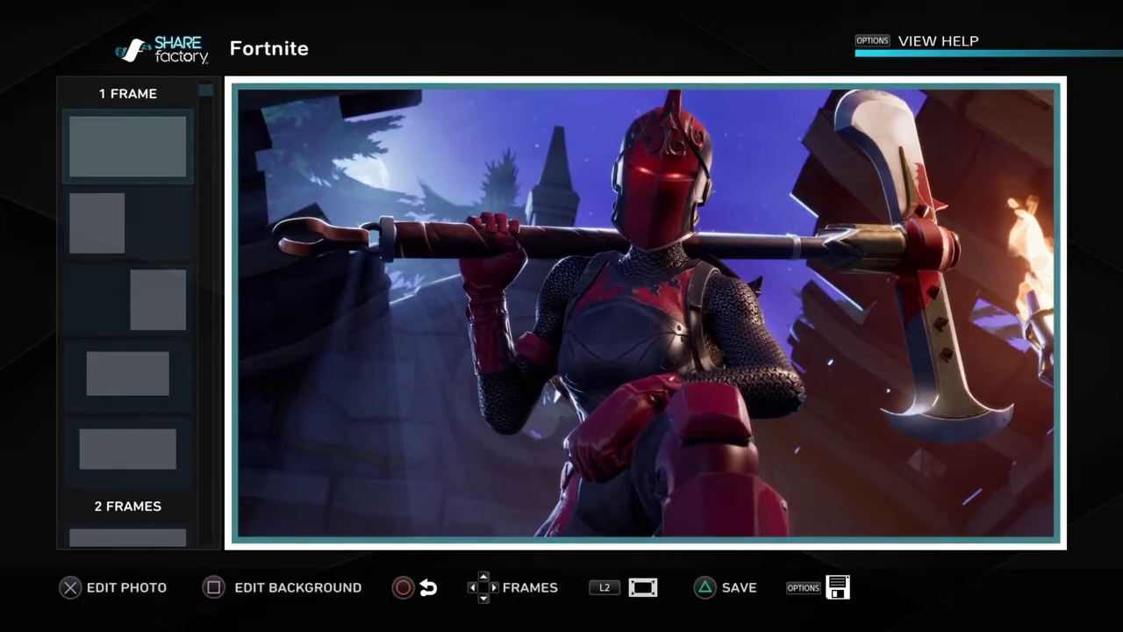
key(L2)
key(Escape)
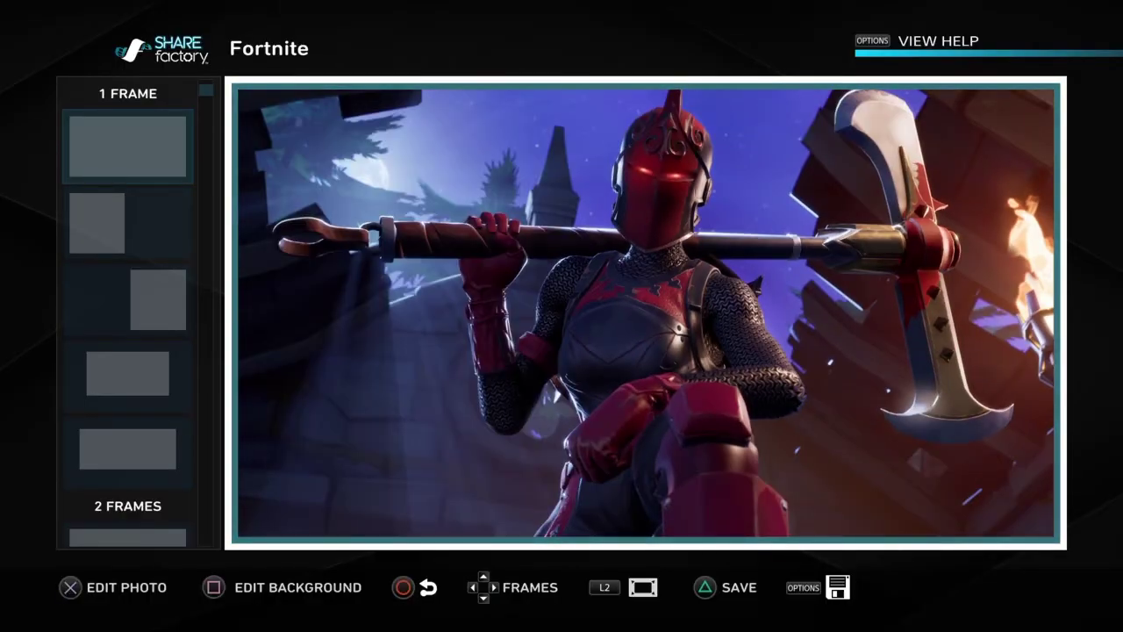
Try enlarging the knight picture to 141% with Pan & Zoom and return it to 100%
key(Return)
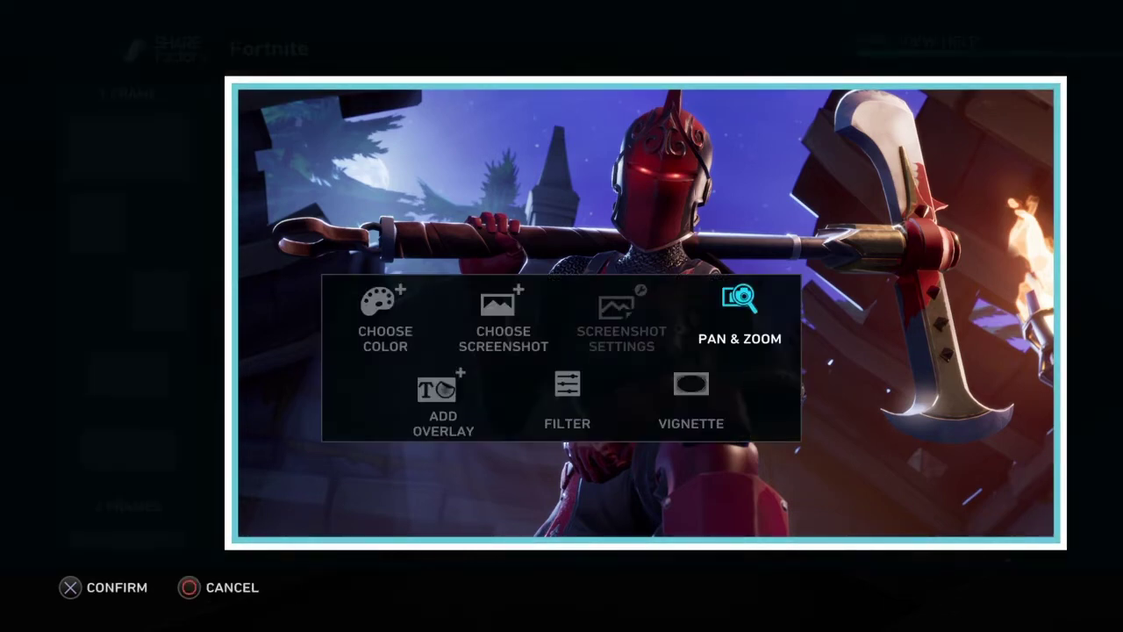
key(Left)
key(Right)
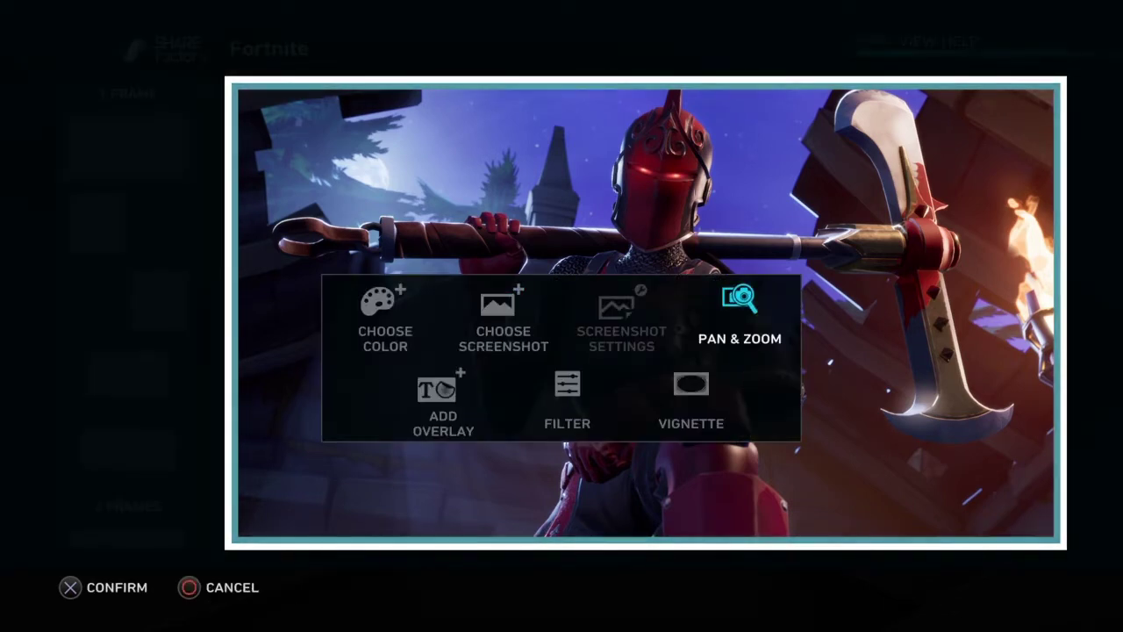
key(Return)
scroll(645, 313, up, 5)
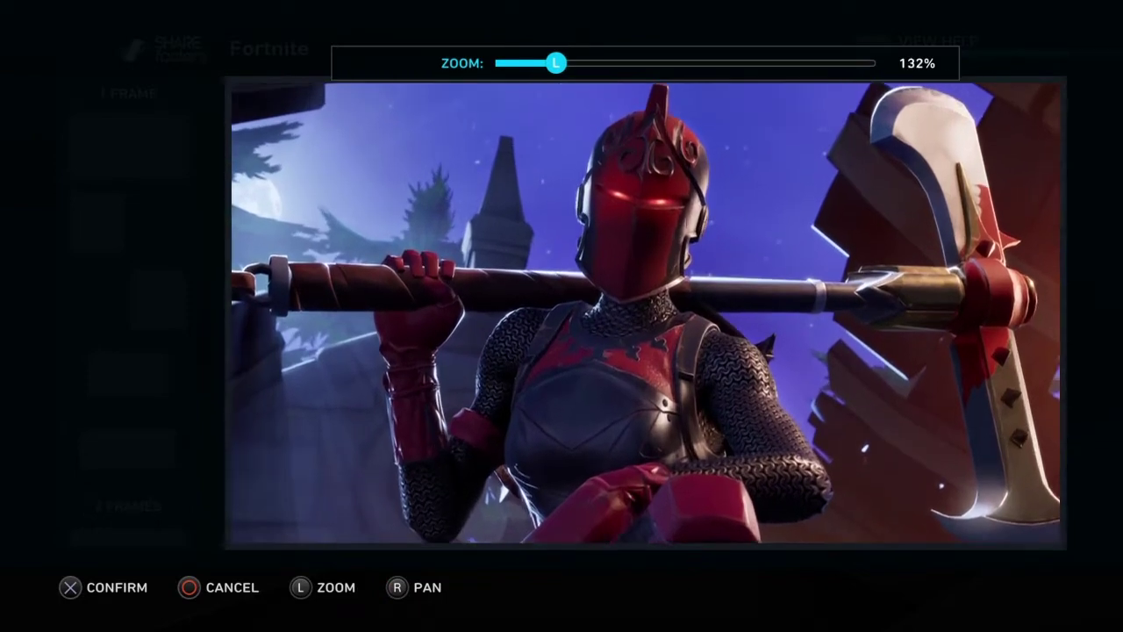
scroll(645, 313, up, 2)
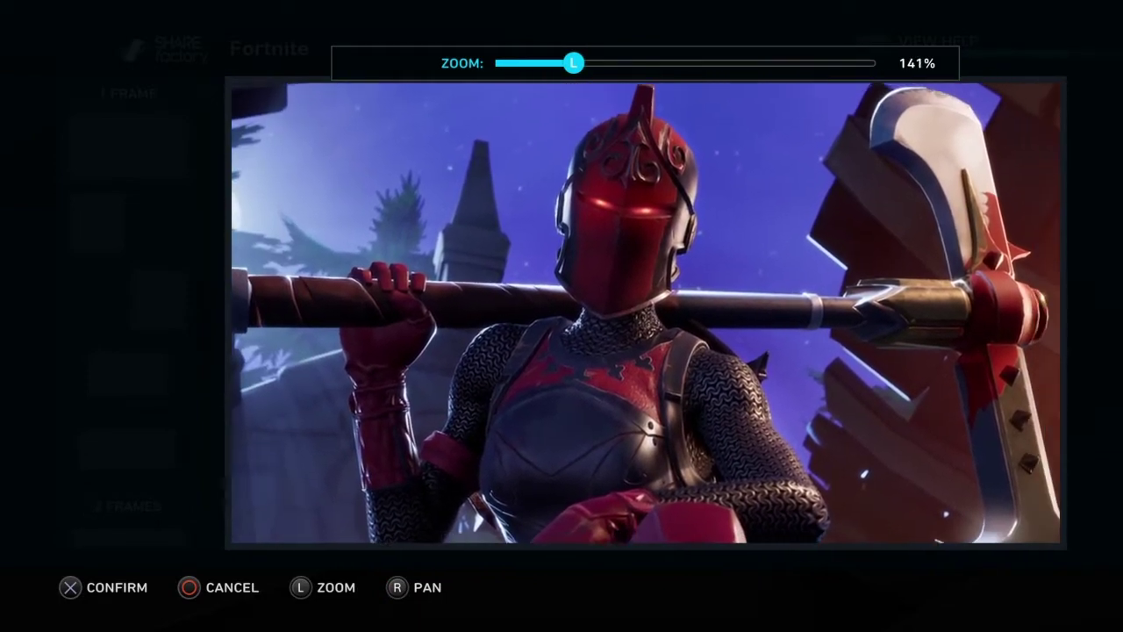
scroll(645, 313, down, 6)
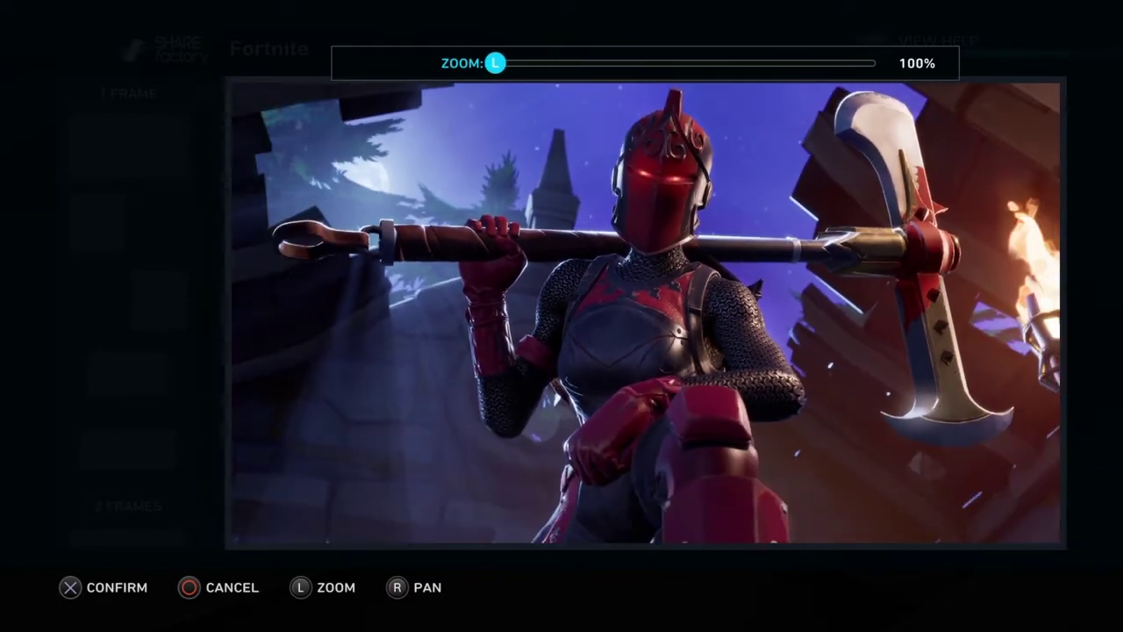
Try enlarging the picture to 162% and panning around the knight's helmet, finishing with the zoom at 100%
scroll(645, 314, up, 6)
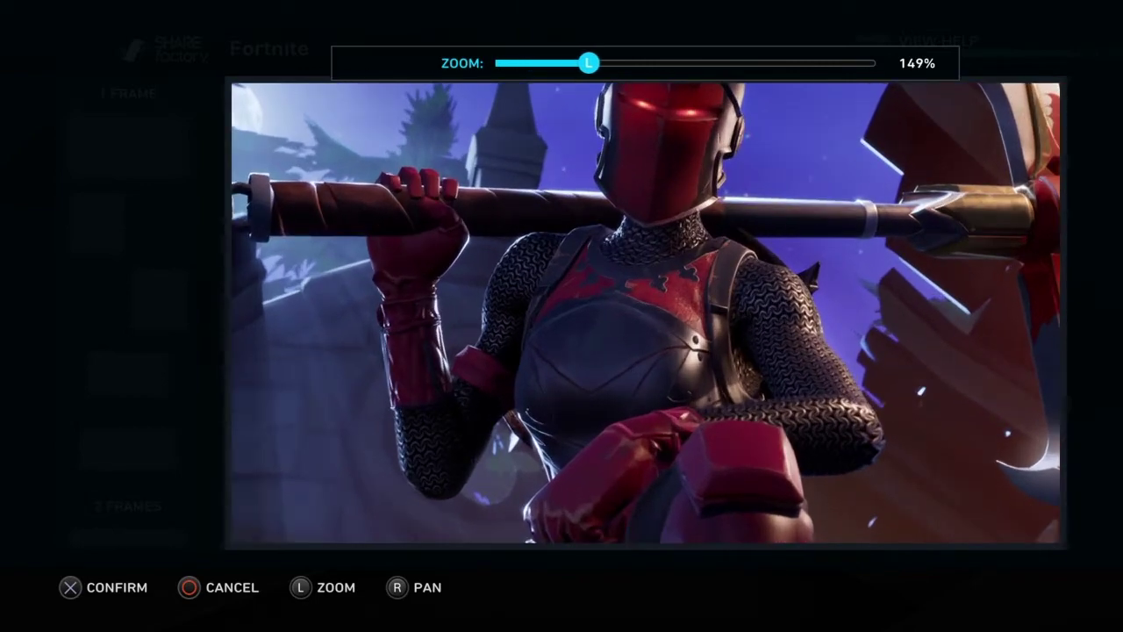
scroll(645, 313, up, 2)
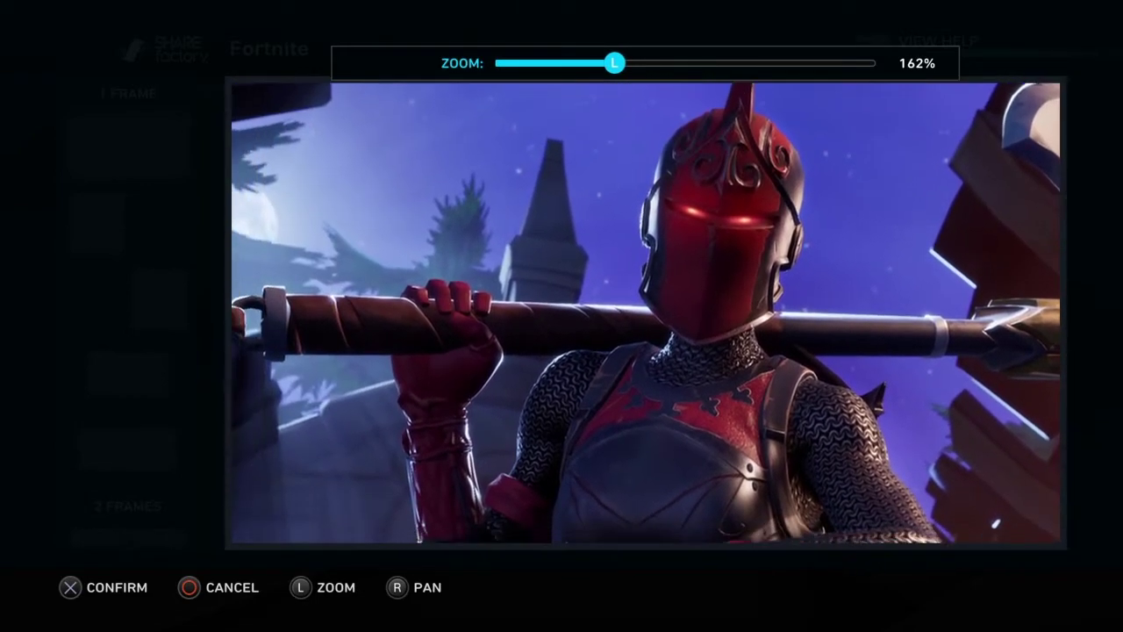
scroll(645, 313, right, 1)
scroll(645, 313, left, 3)
scroll(645, 313, right, 2)
scroll(644, 313, down, 3)
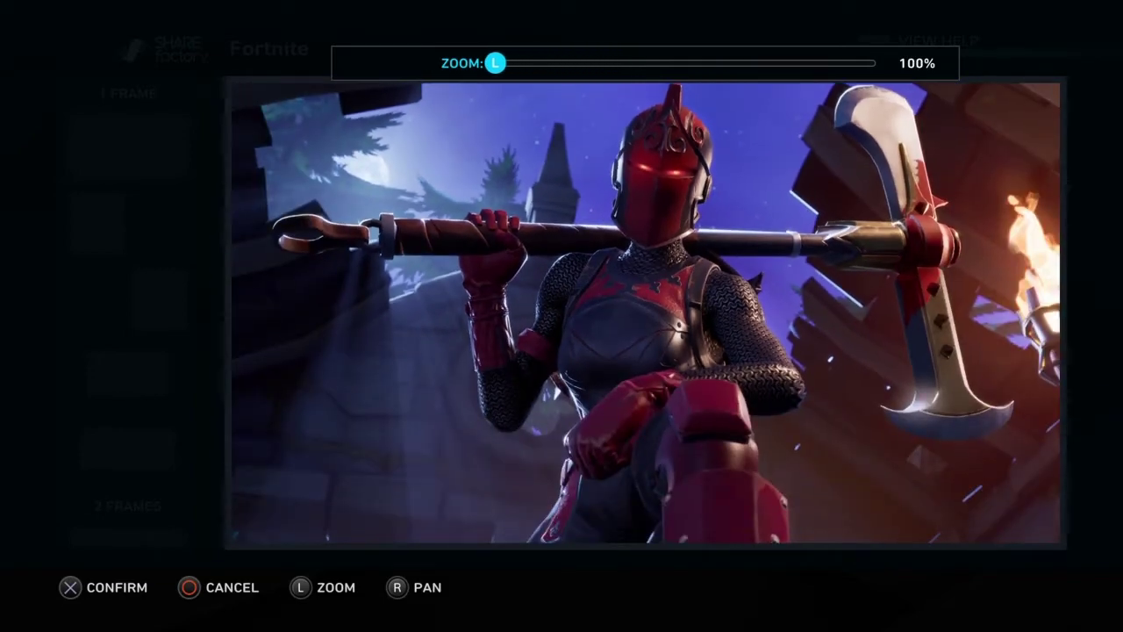
key(Return)
key(Return)
key(Down)
key(Left)
key(Left)
key(Up)
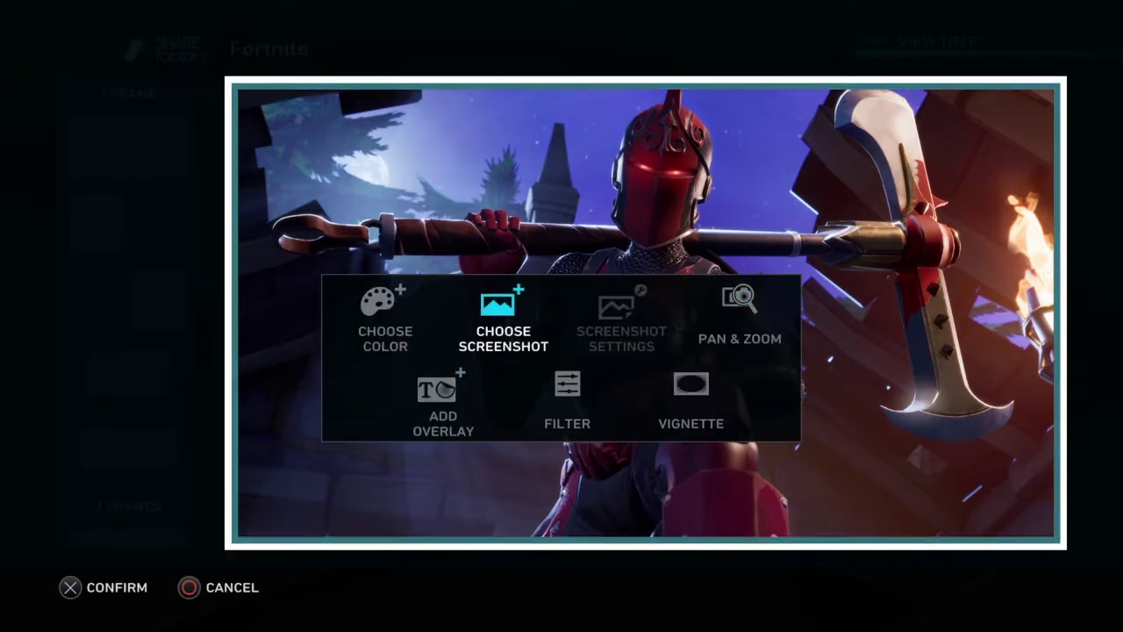
key(Escape)
Preview the one-frame collage layouts and the two-frame layouts with stacked and side-by-side frames
key(Left)
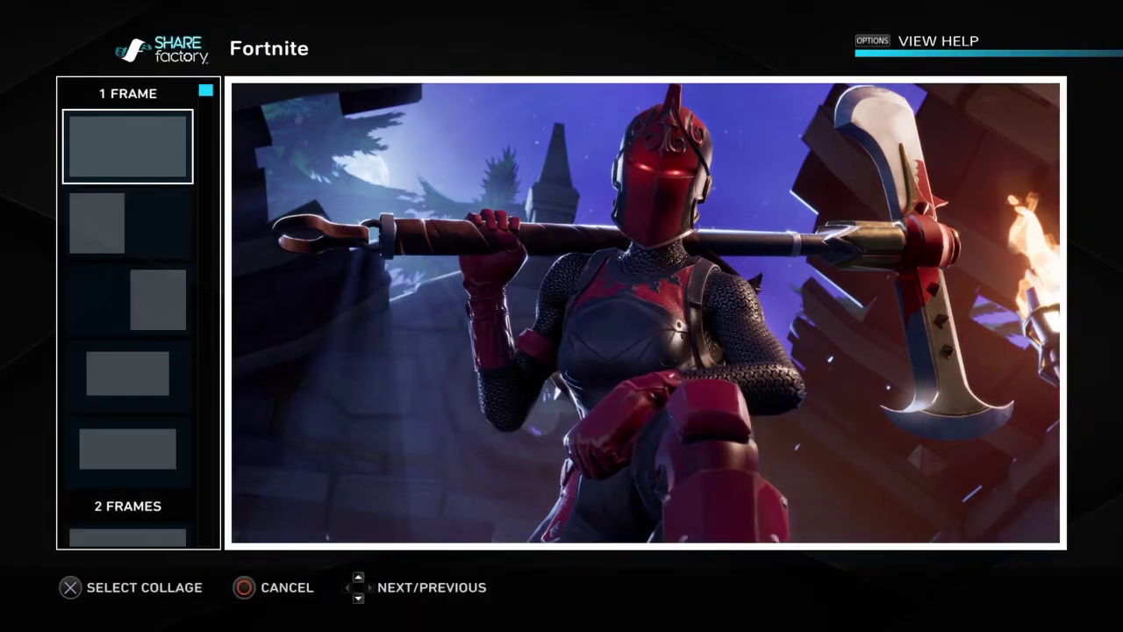
key(Down)
key(Down)
key(Down)
key(Down)
key(Down)
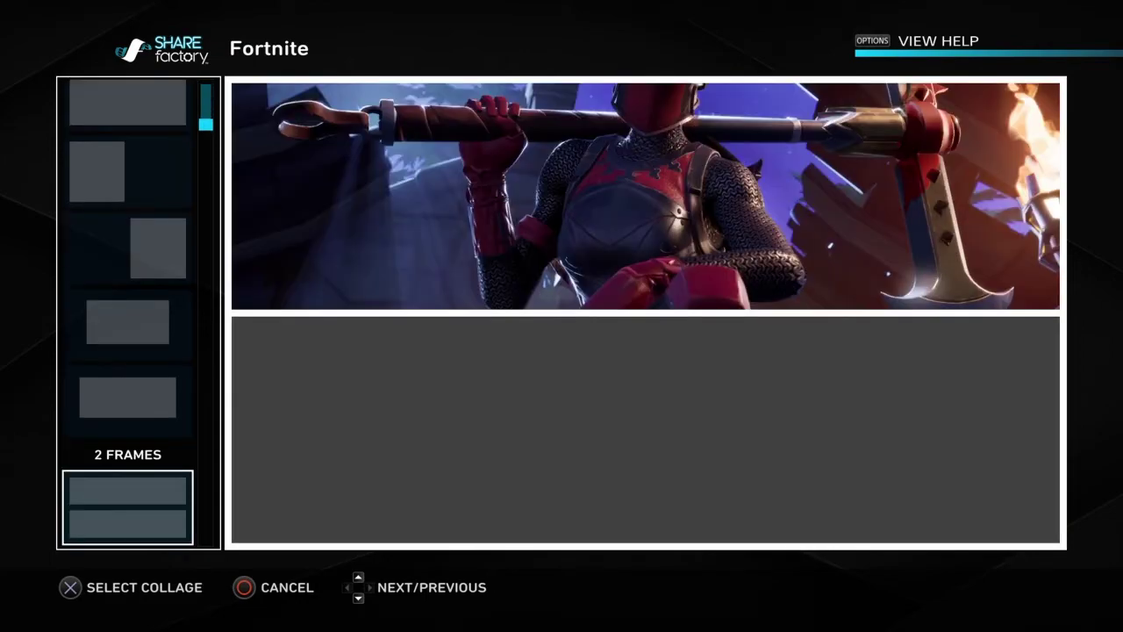
key(Down)
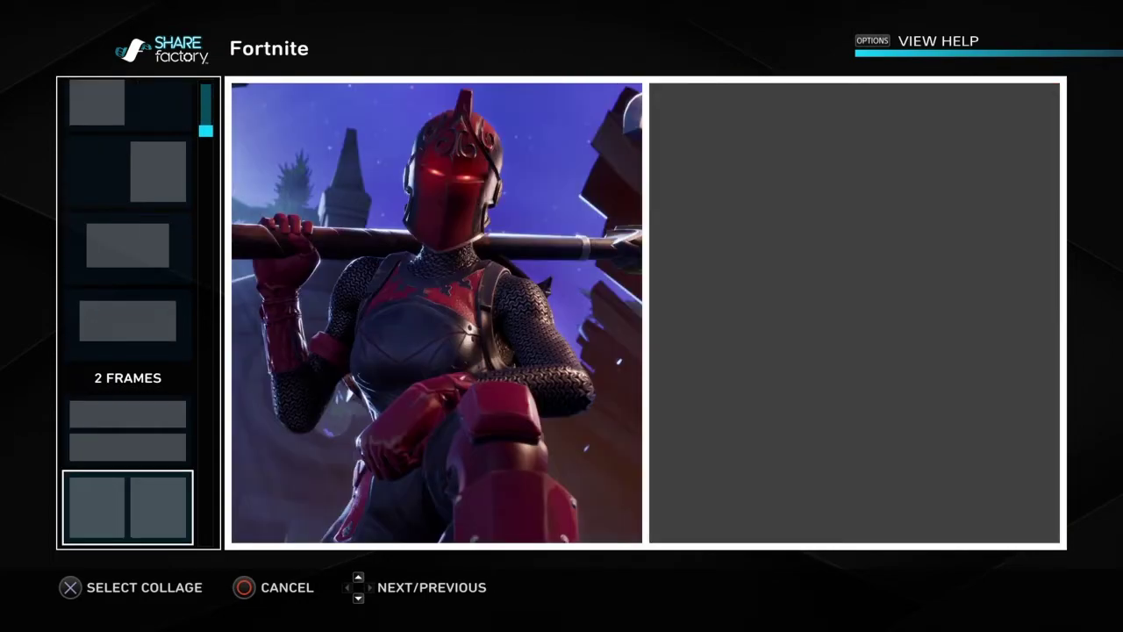
Look at the smaller one-frame layouts again and settle on the full-size single frame
key(Escape)
key(Left)
key(Down)
key(Down)
key(Down)
key(Down)
key(Down)
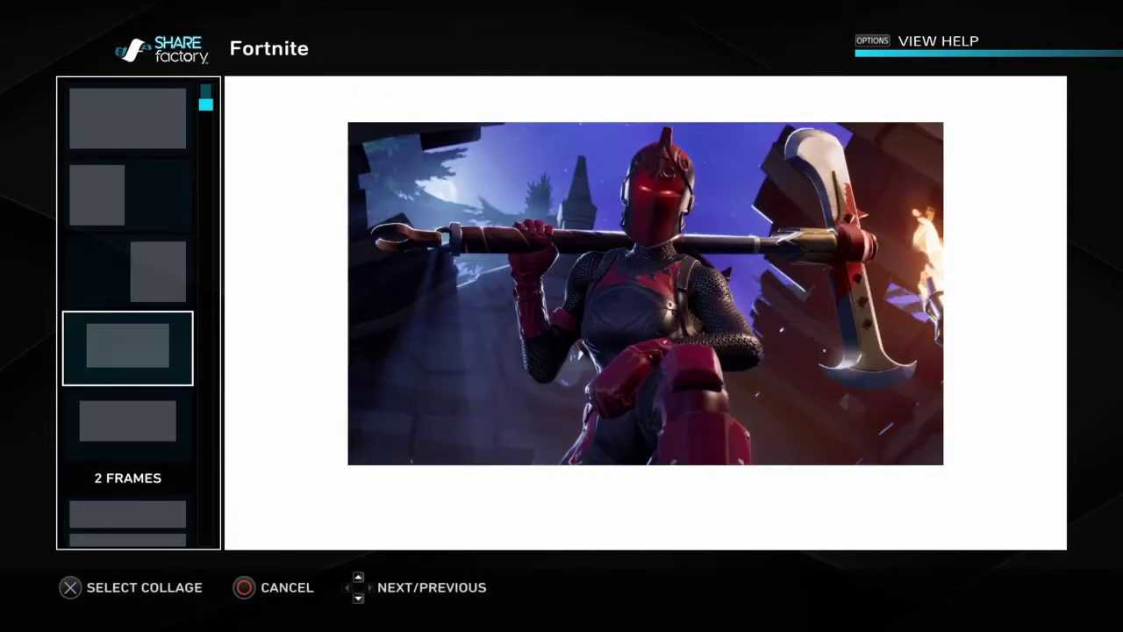
key(Up)
key(Up)
key(Up)
key(Up)
key(Up)
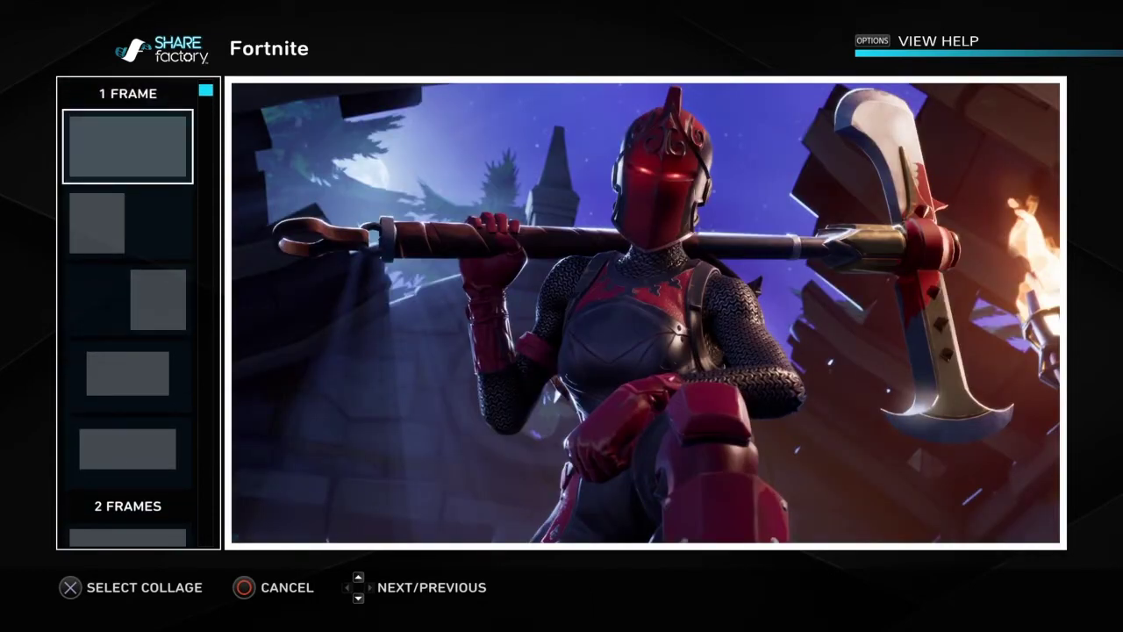
key(Return)
Try the Black & White filter on the knight picture
key(Return)
key(Left)
key(Down)
key(Return)
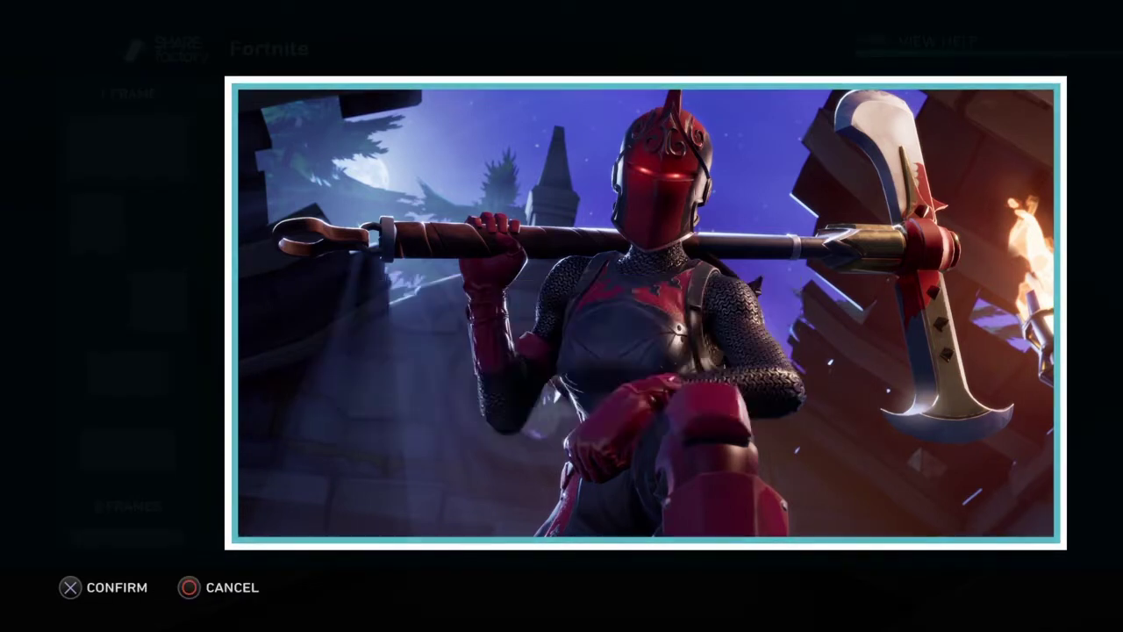
key(Return)
key(Return)
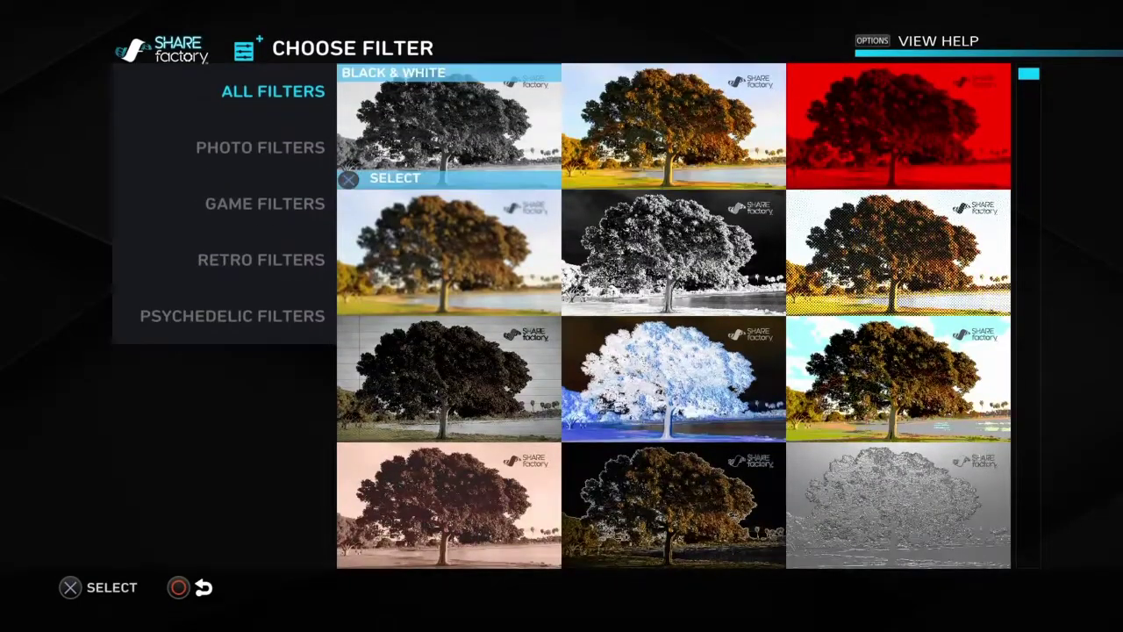
key(Return)
Try the saturated-colour filter on the picture, followed by the Colorize filter
key(Return)
key(Return)
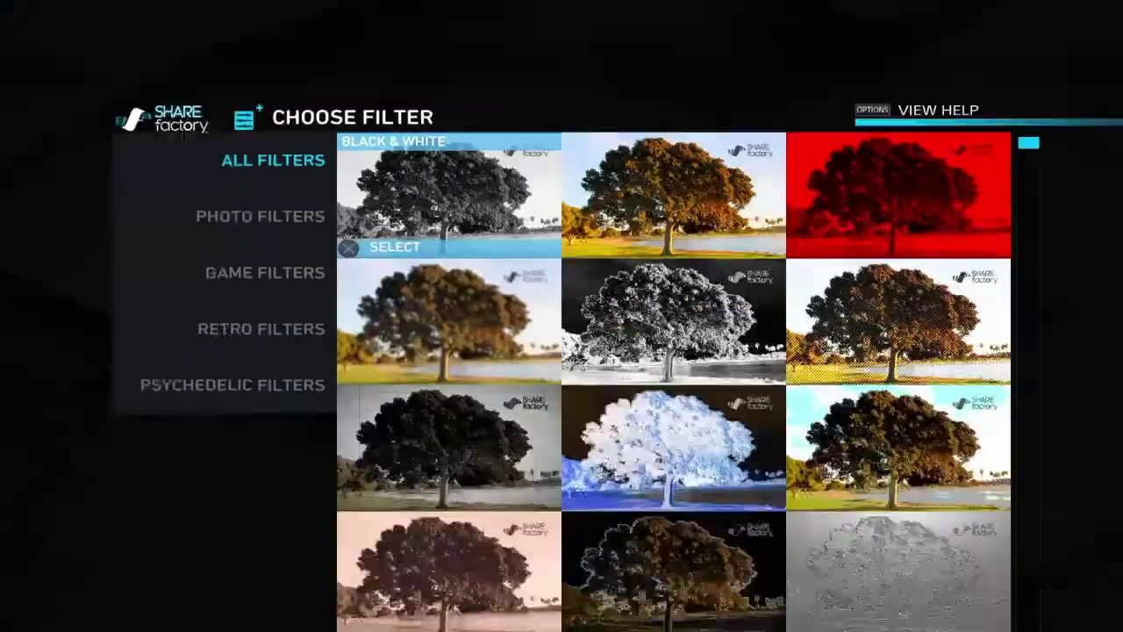
key(Right)
key(Return)
key(Return)
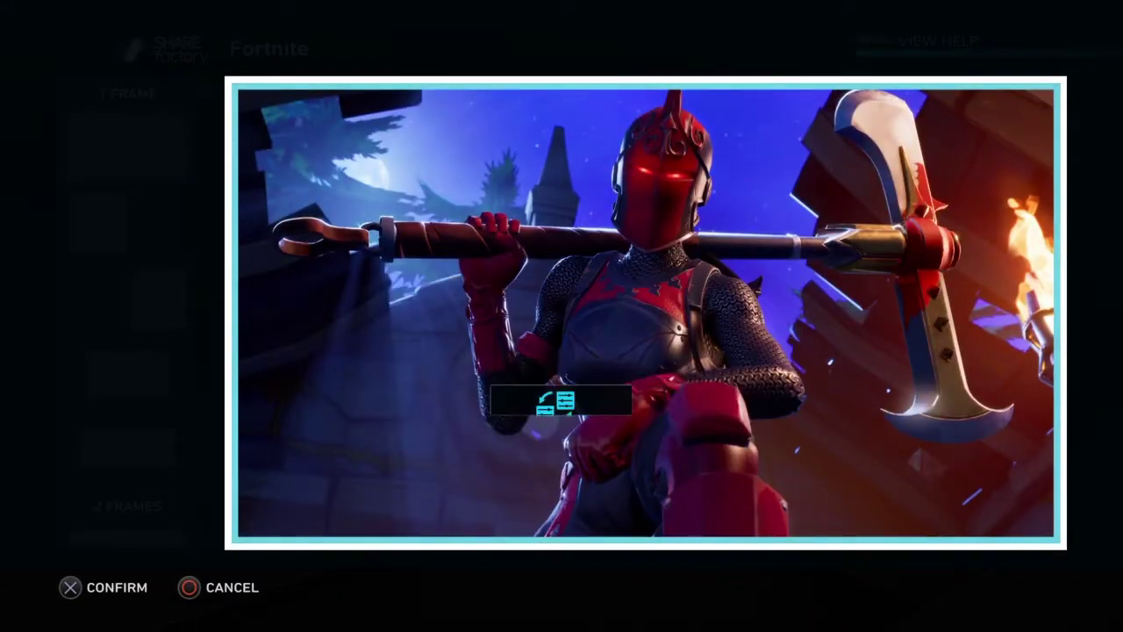
key(Return)
key(Right)
key(Return)
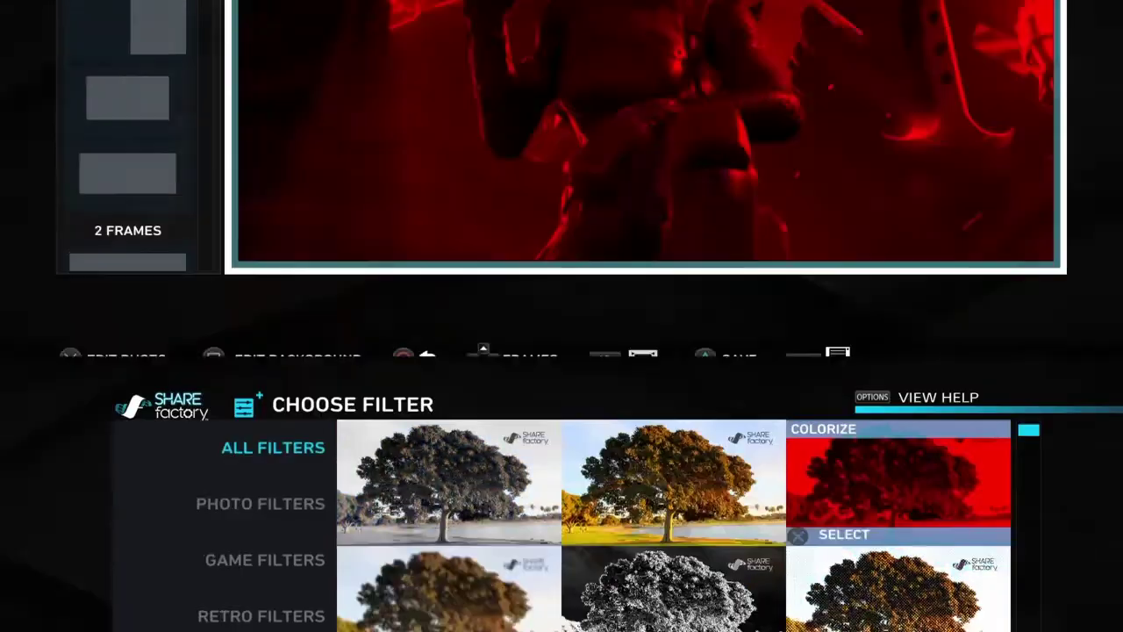
Replace the picture's filter with Blur as a trial
key(Return)
key(Return)
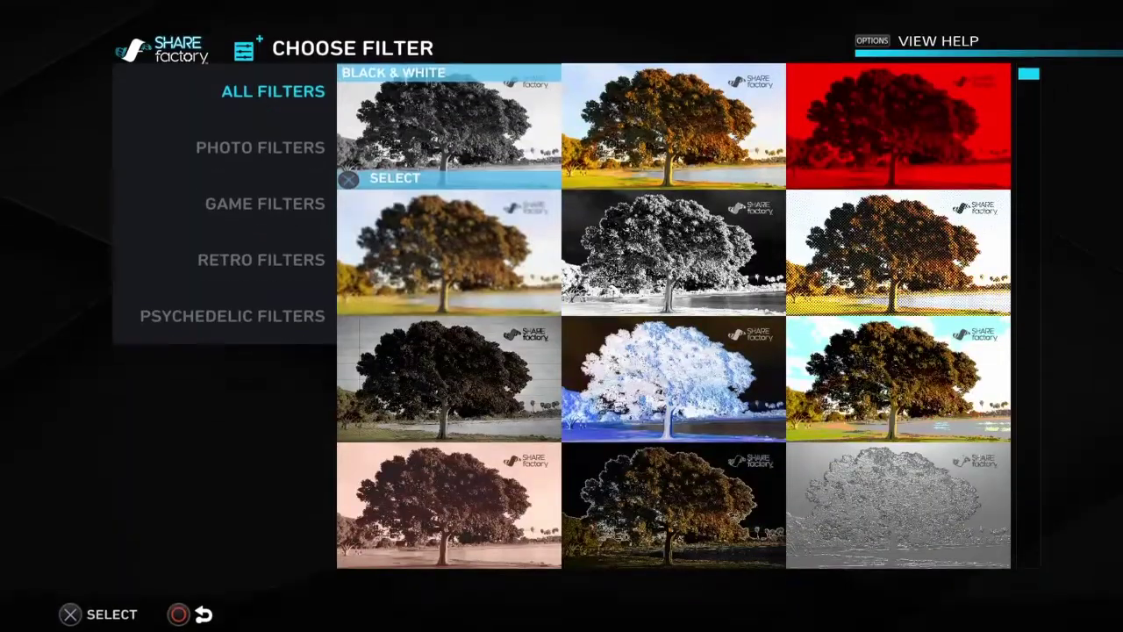
key(Left)
key(Right)
key(Down)
key(Return)
Try a halftone-style filter on the picture in place of Blur
key(Return)
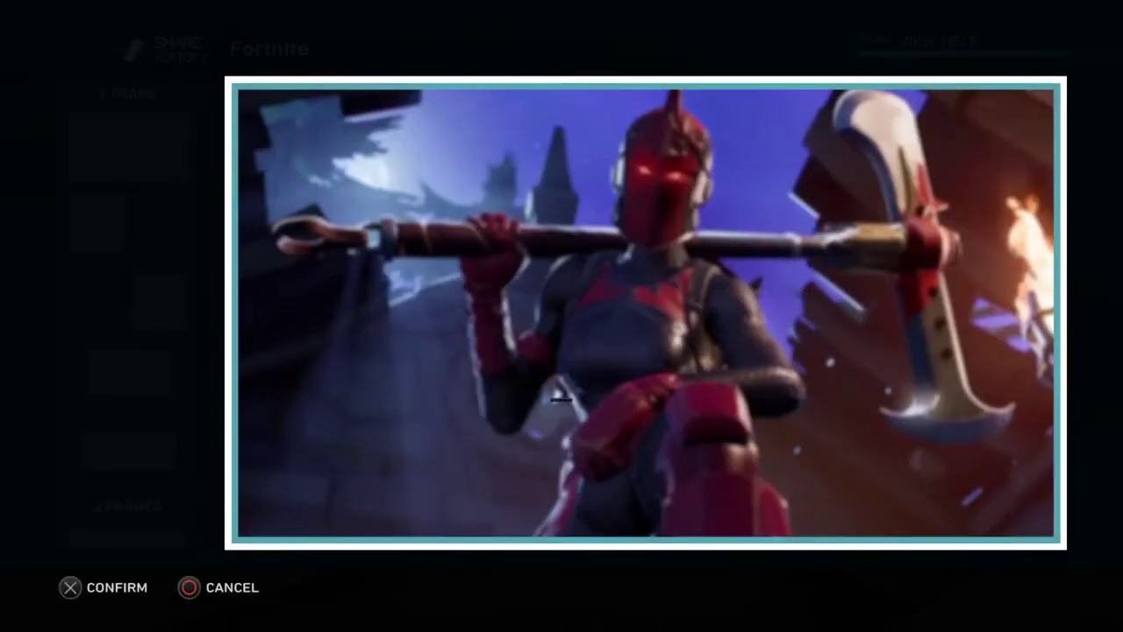
key(Return)
key(Right)
key(Down)
key(Return)
key(Return)
key(Return)
key(Down)
key(Down)
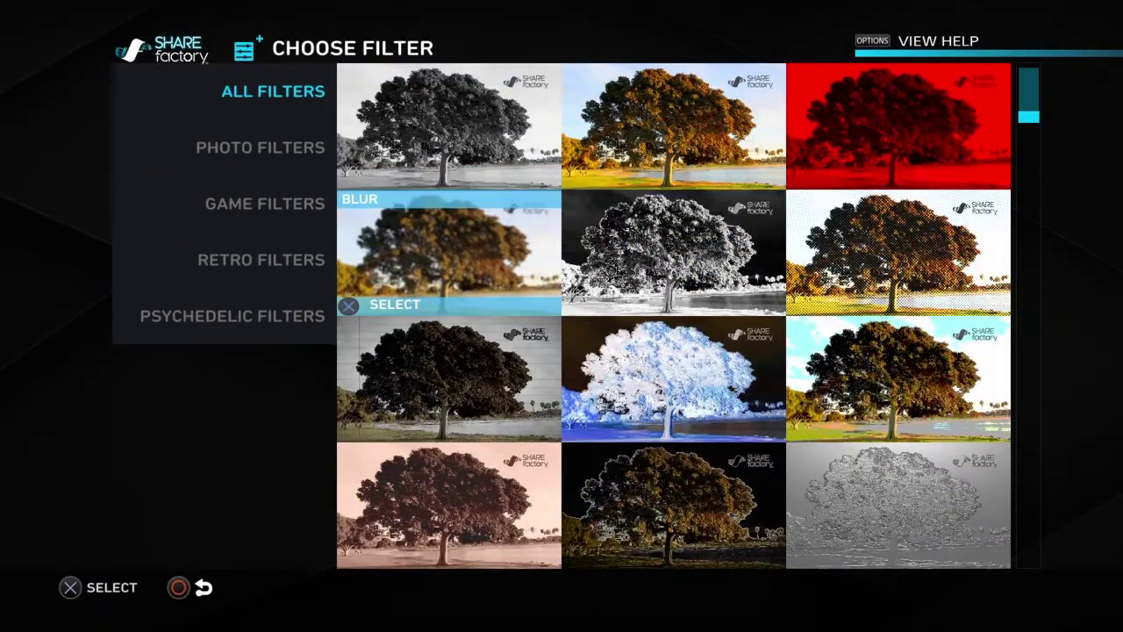
key(Return)
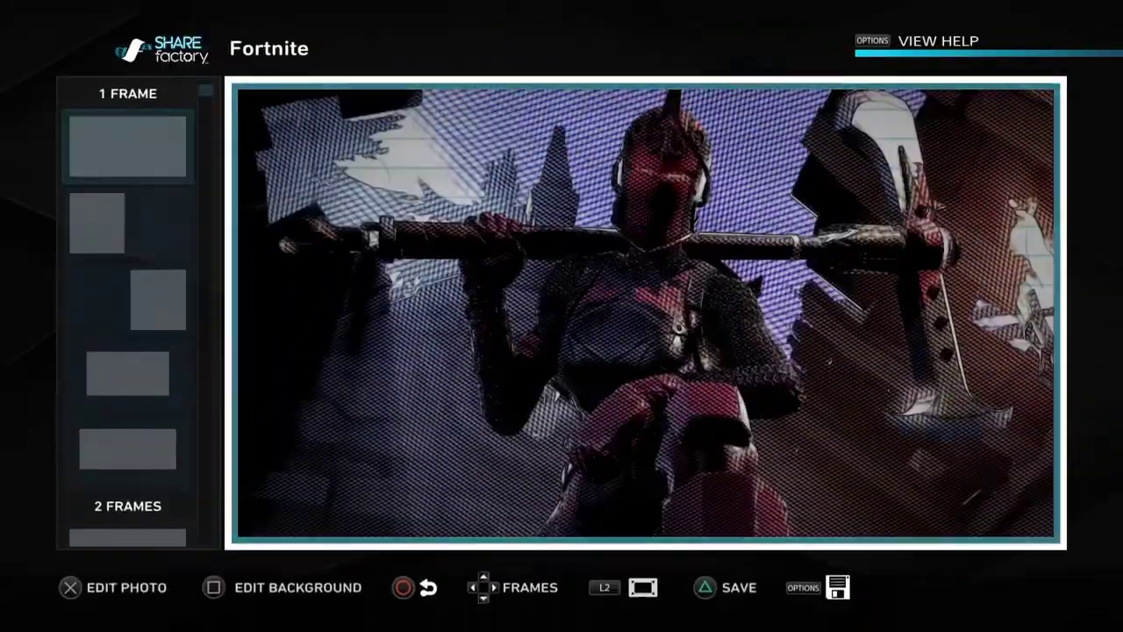
Look through the whole filter collection and apply the saturated-colour filter listed beside Black & White to the picture
key(Return)
key(Return)
key(Return)
key(Down)
key(Down)
key(Right)
key(Right)
key(Up)
key(Up)
key(Down)
key(Down)
key(Down)
key(Down)
key(Down)
key(Down)
key(Down)
key(Up)
key(Right)
key(Return)
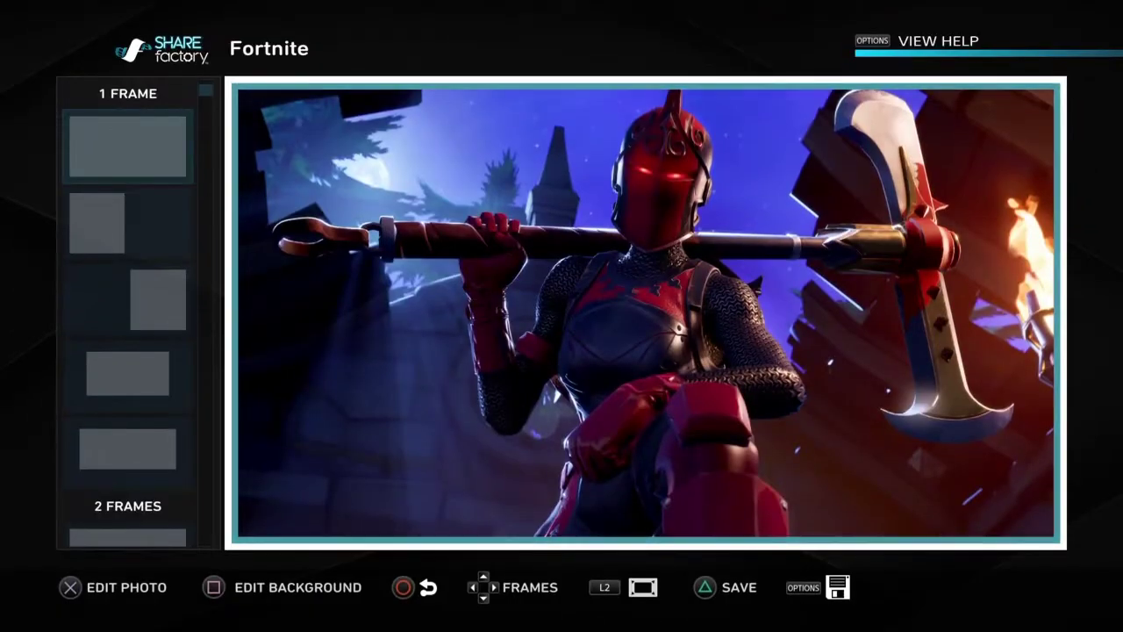
key(Return)
key(Left)
key(Escape)
key(s)
key(Right)
key(Left)
key(Return)
key(Return)
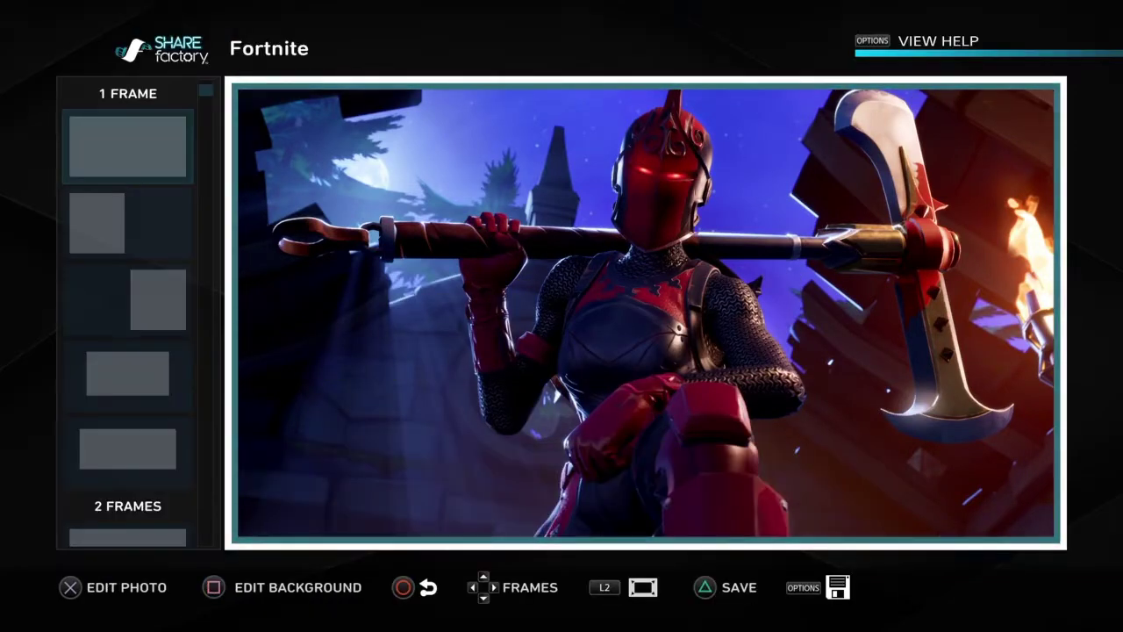
Look over the vignette layouts and add the one named Vignette to the picture
key(Return)
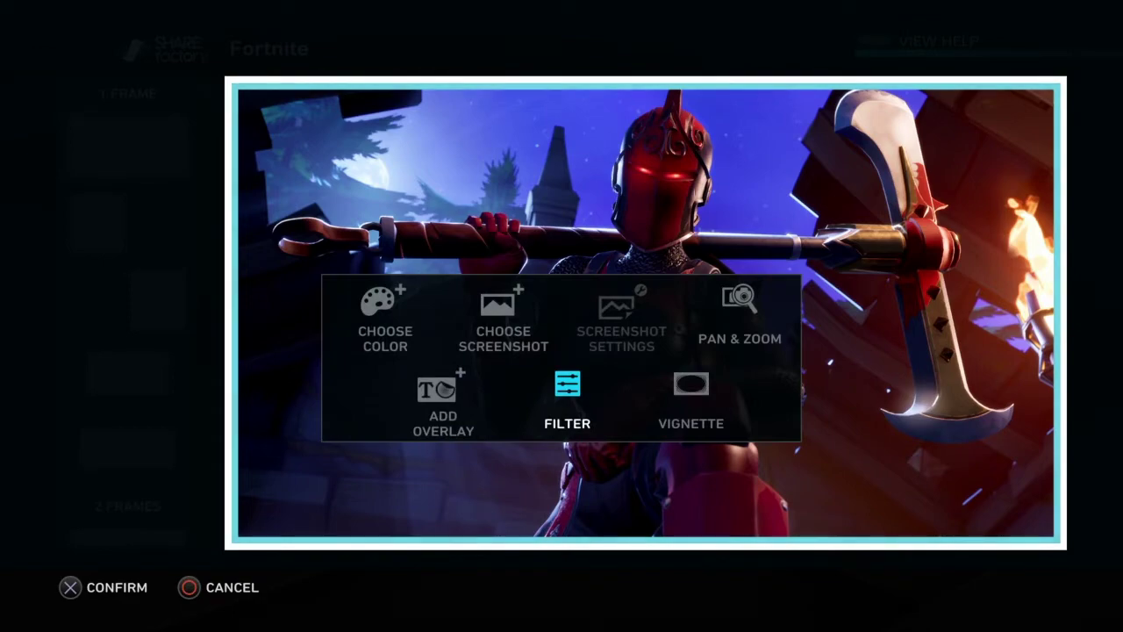
key(Right)
key(Return)
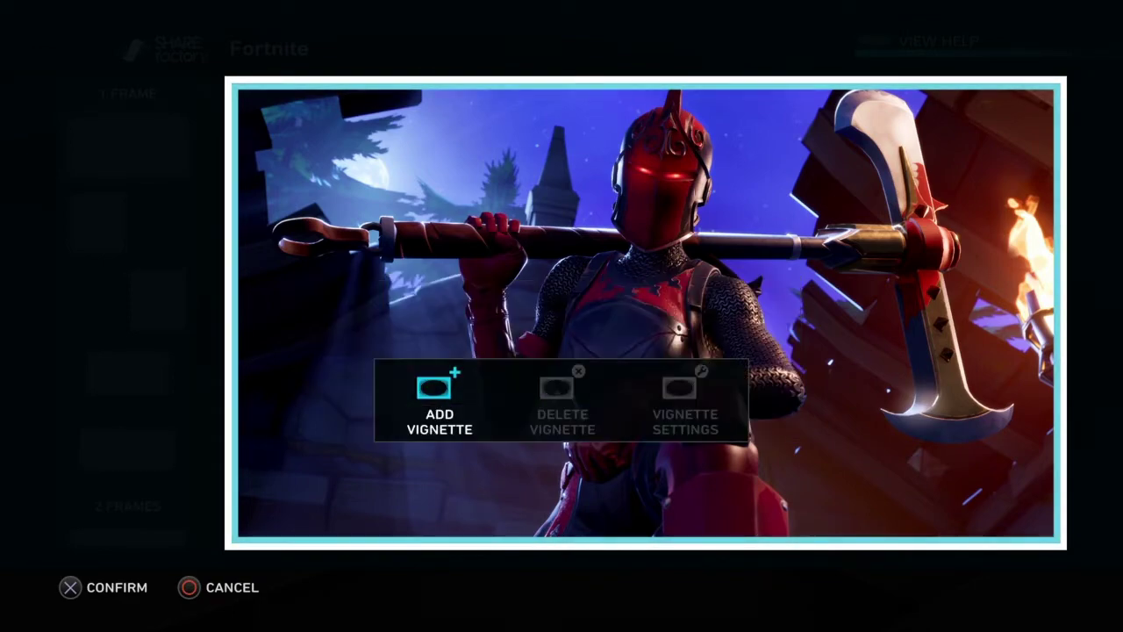
key(Return)
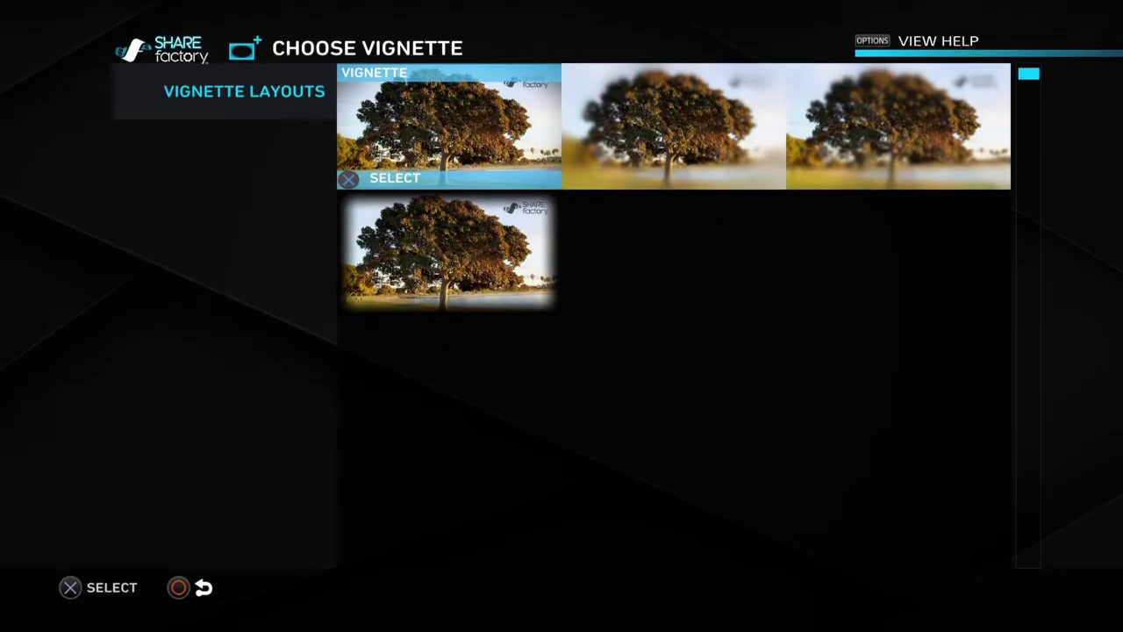
key(Down)
key(Up)
key(Right)
key(Left)
key(Return)
key(Return)
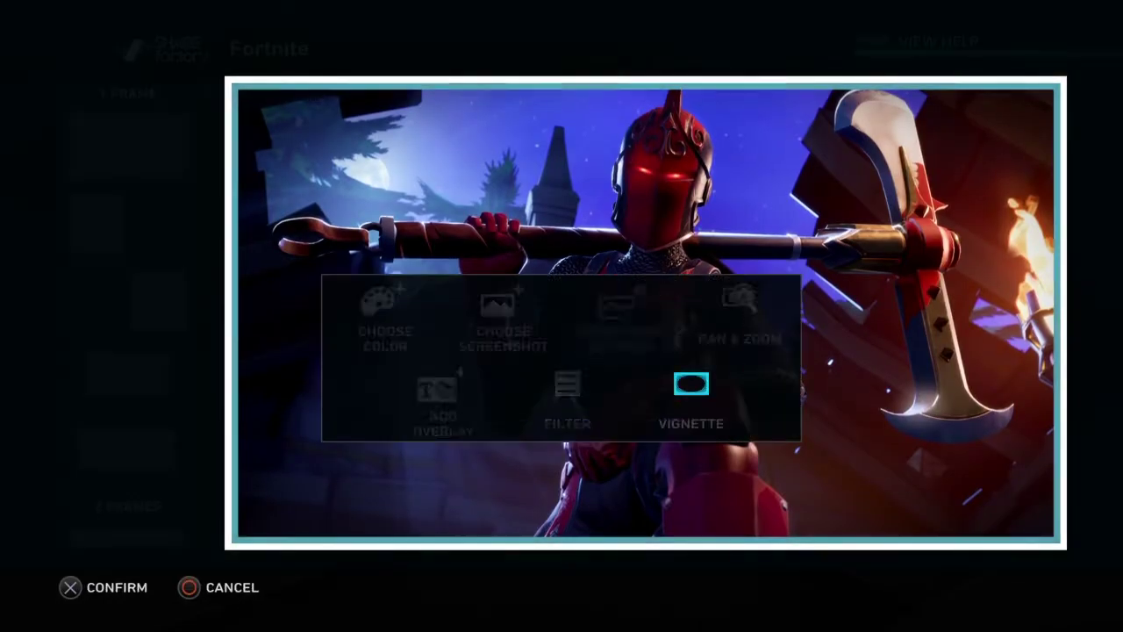
key(Escape)
key(s)
key(Left)
key(Right)
key(Escape)
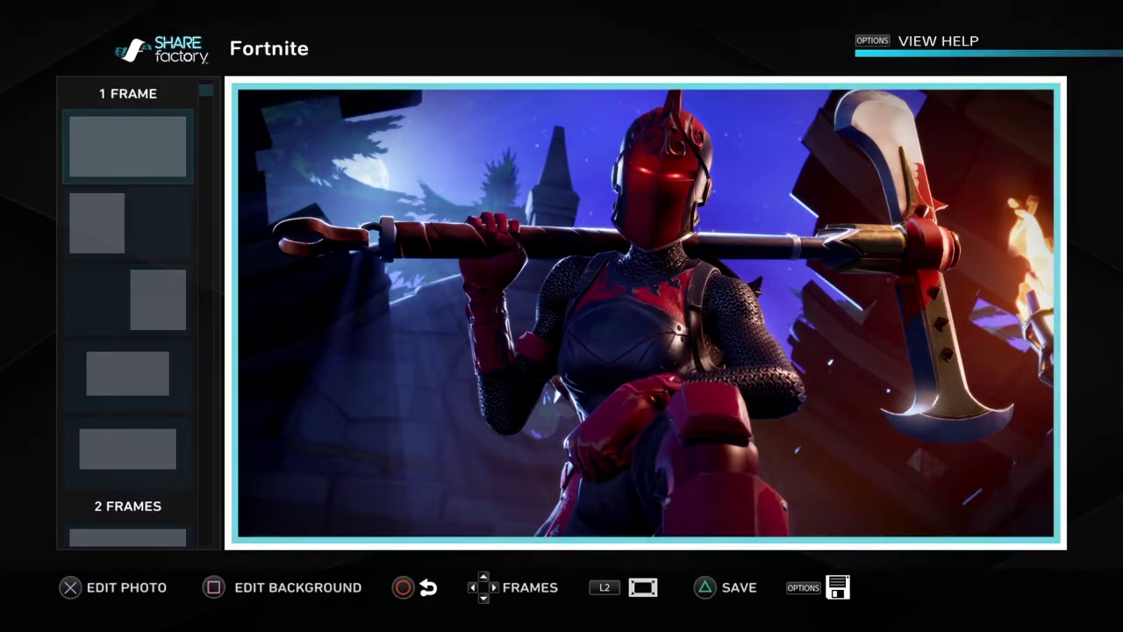
key(s)
key(Right)
key(Right)
key(Escape)
key(Left)
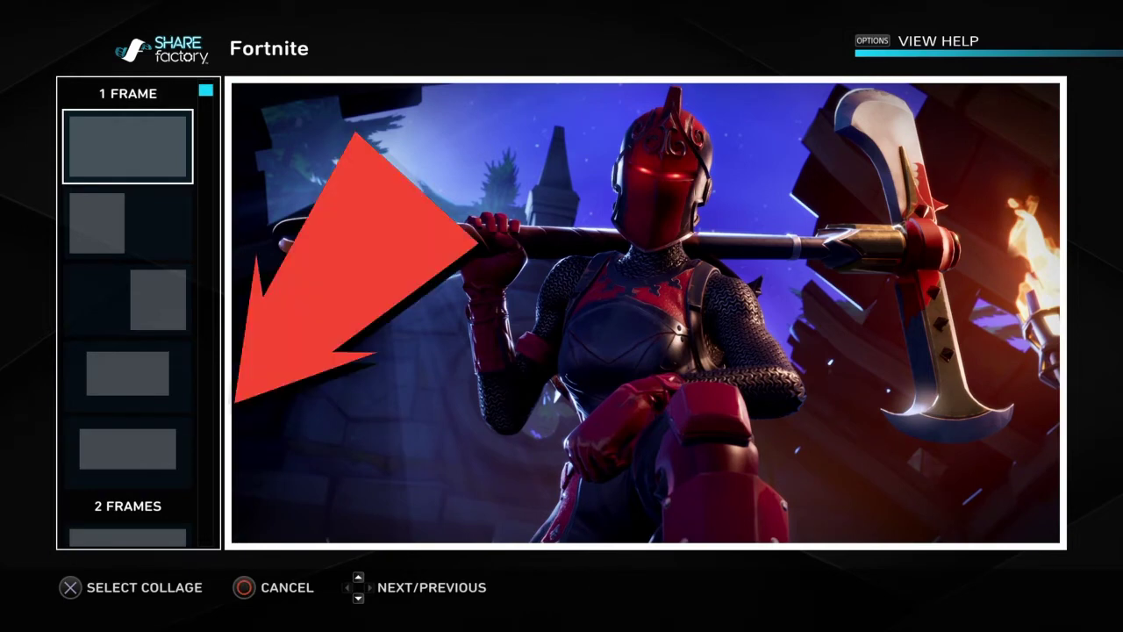
key(Return)
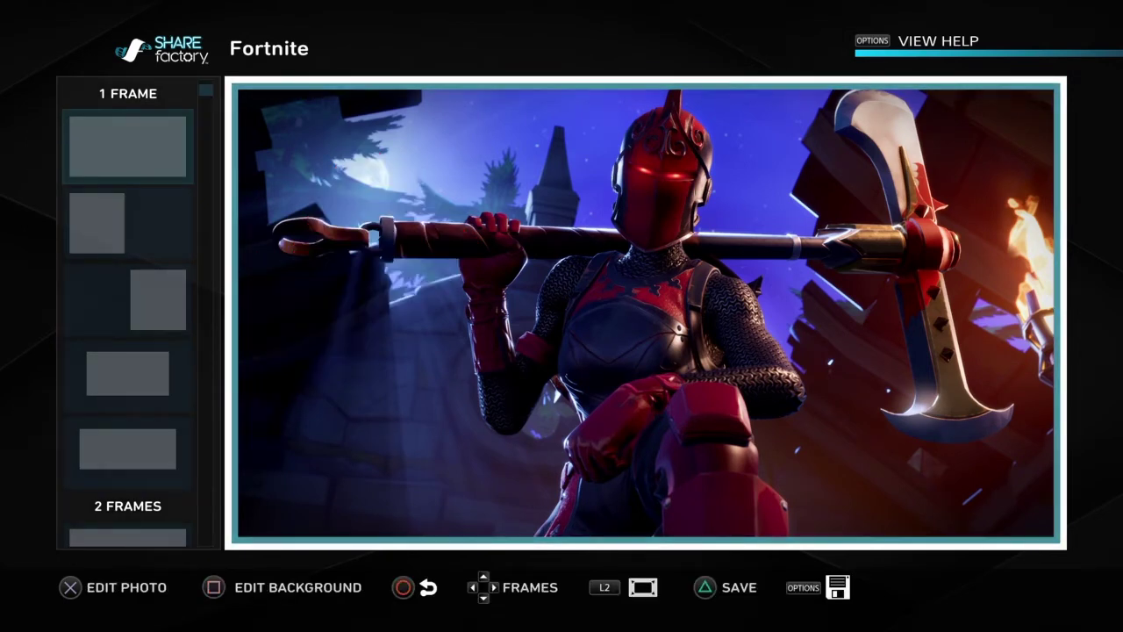
key(s)
key(Left)
key(Left)
key(Escape)
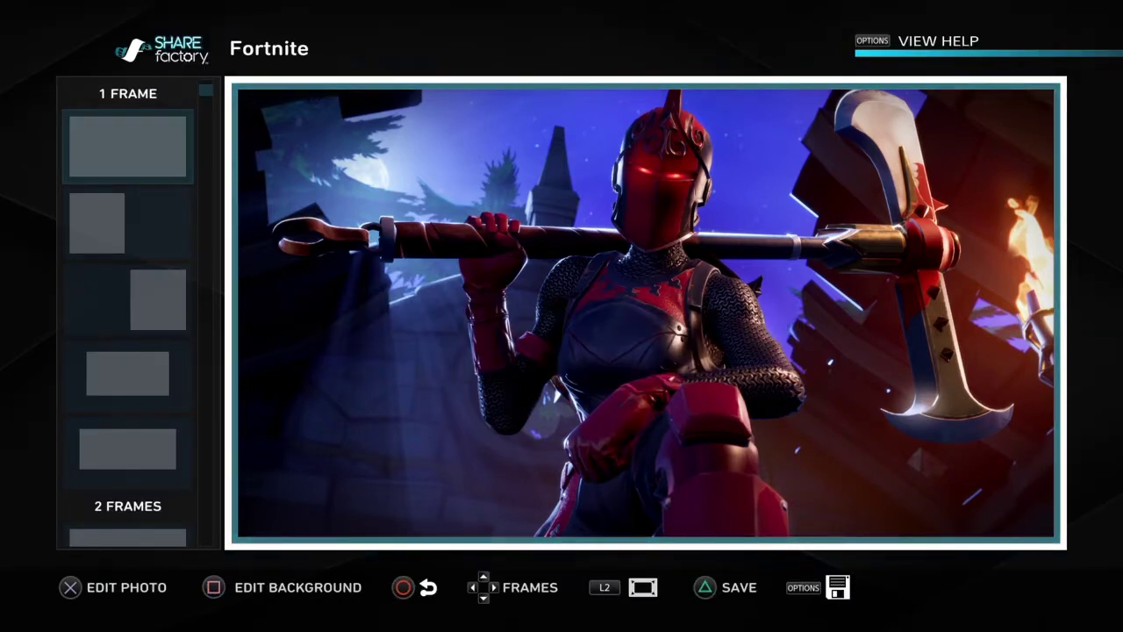
Try frame spacings up to 150, and remove the white border by setting the spacing to 0
key(s)
key(Left)
key(Right)
key(Return)
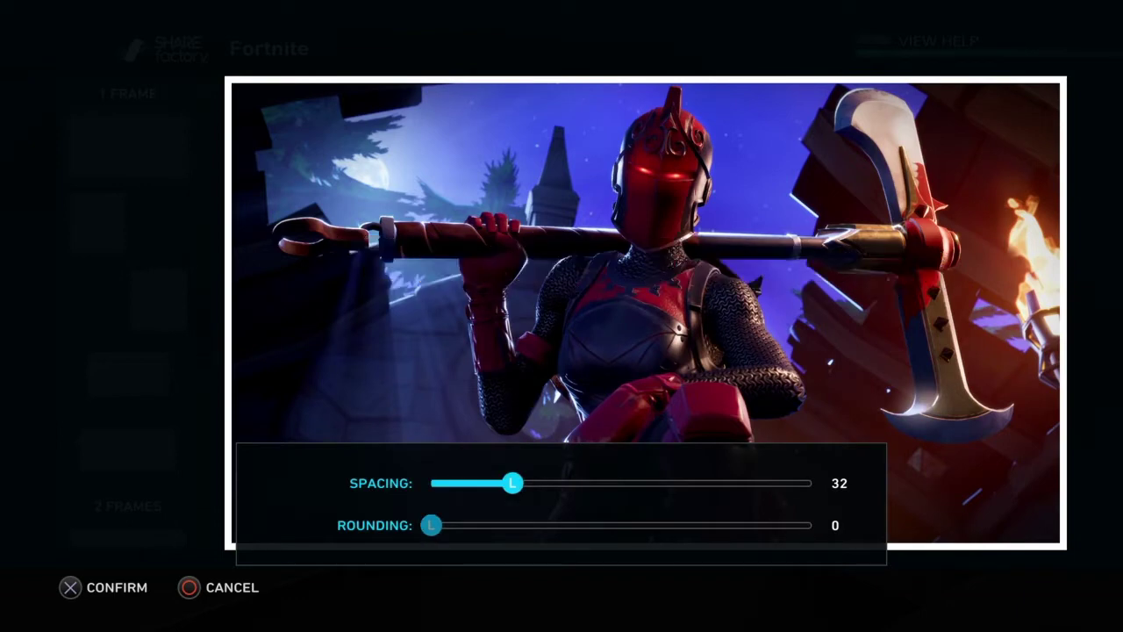
key(Left)
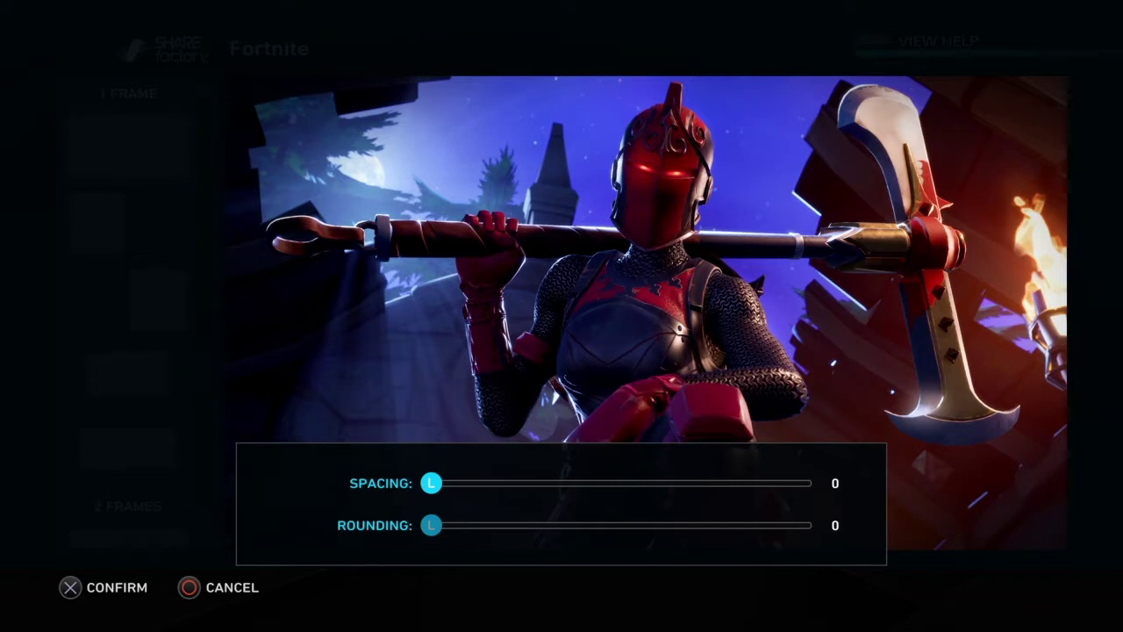
key(Right)
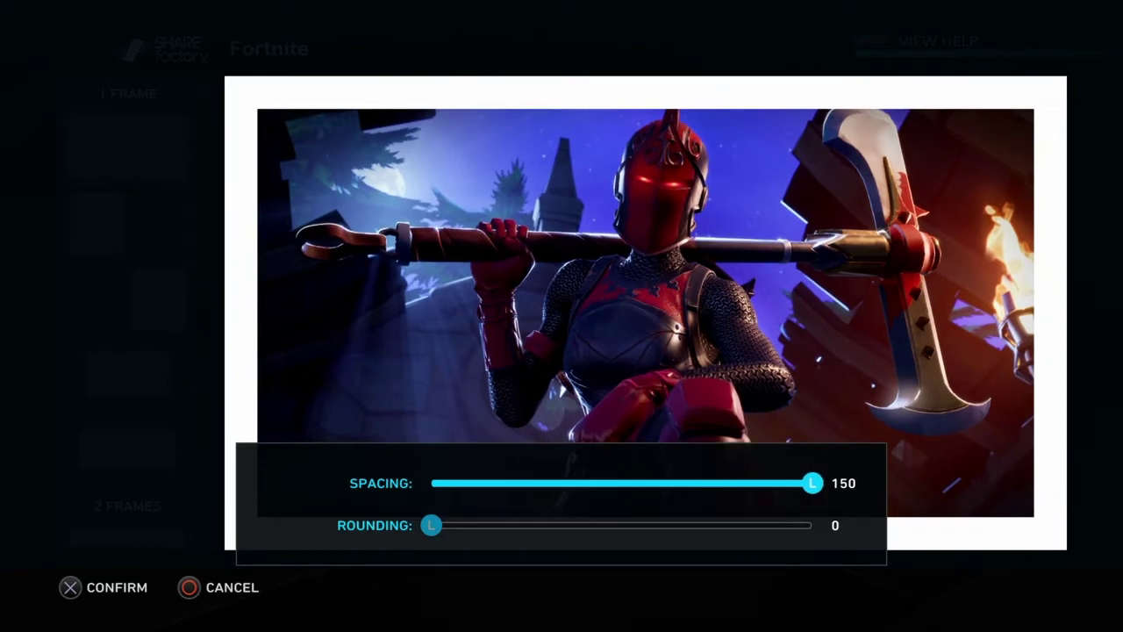
key(Left)
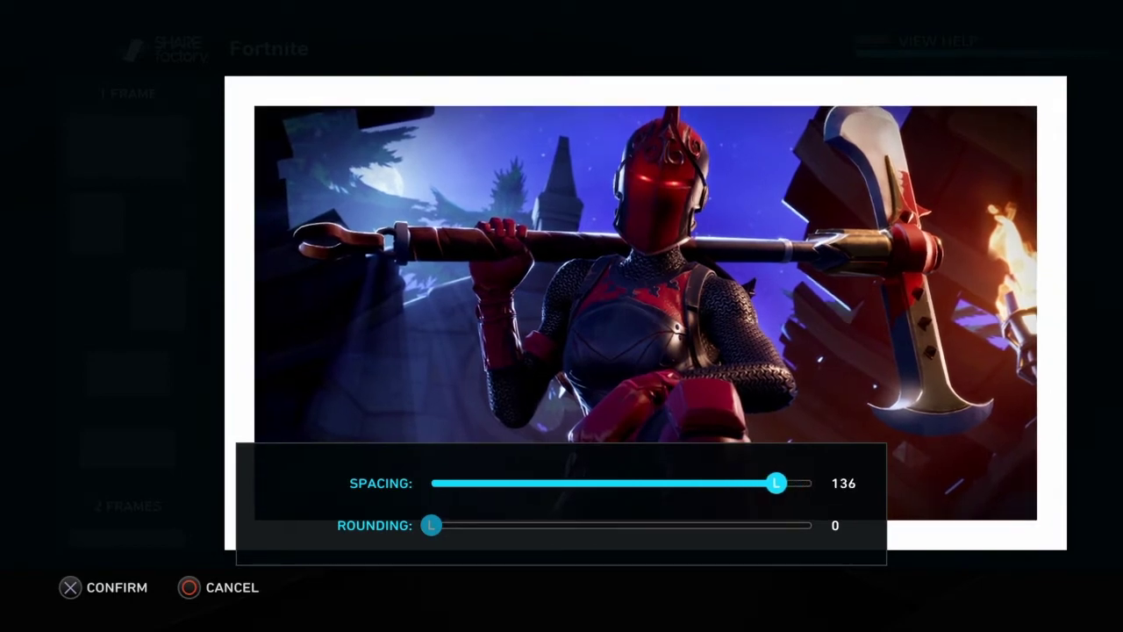
key(Left)
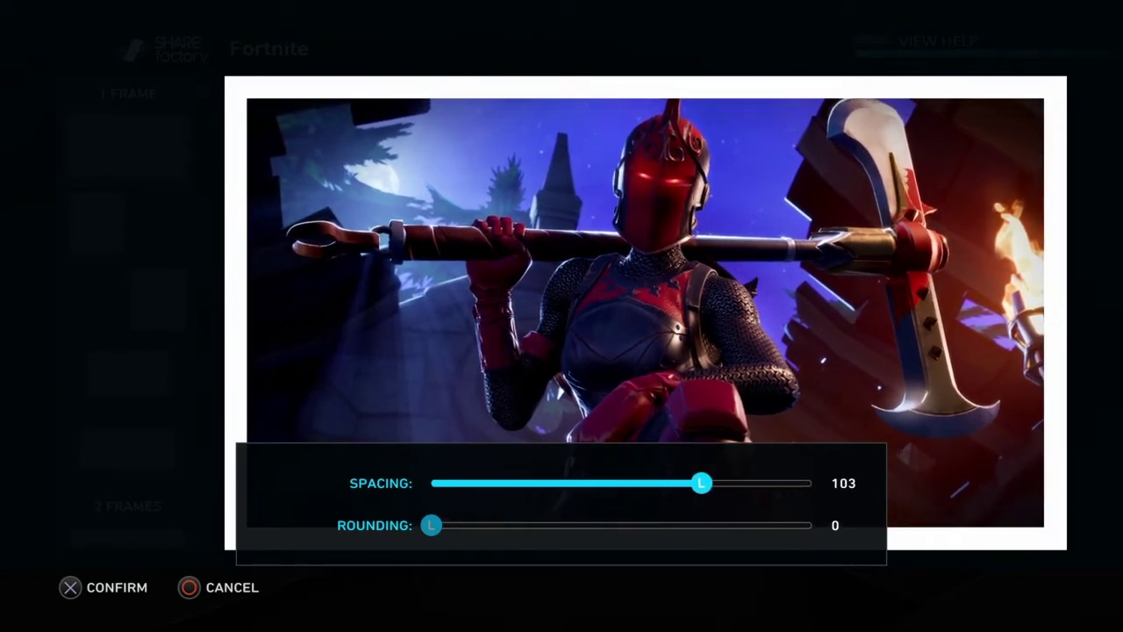
key(Return)
key(Return)
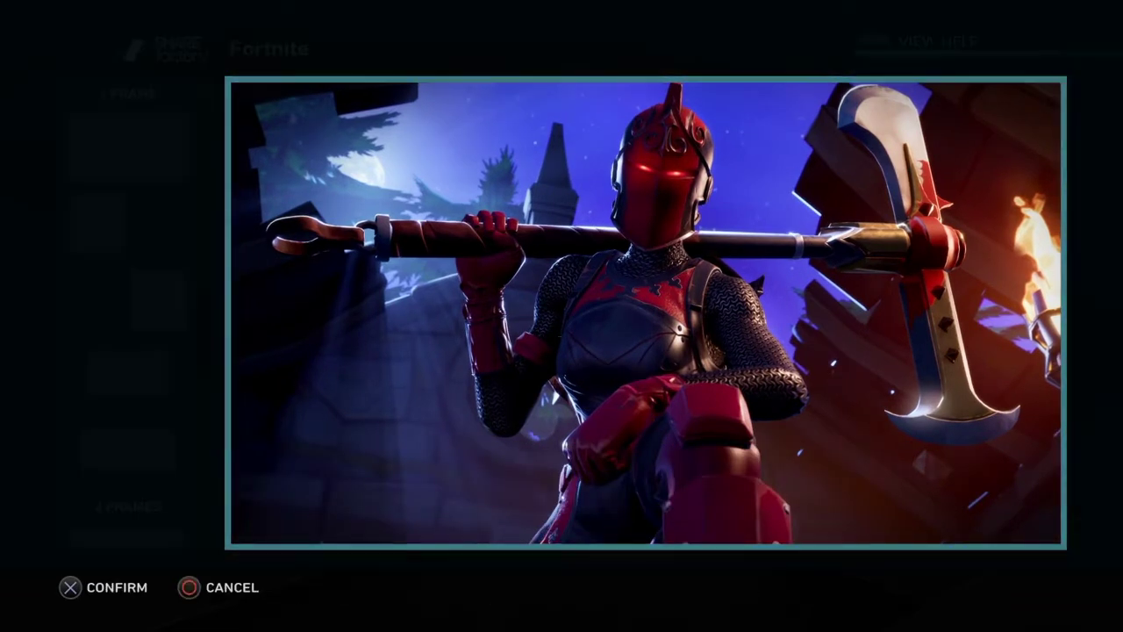
Widen the white border around the picture by raising the frame spacing to 100 as a trial
key(Return)
key(Right)
key(Right)
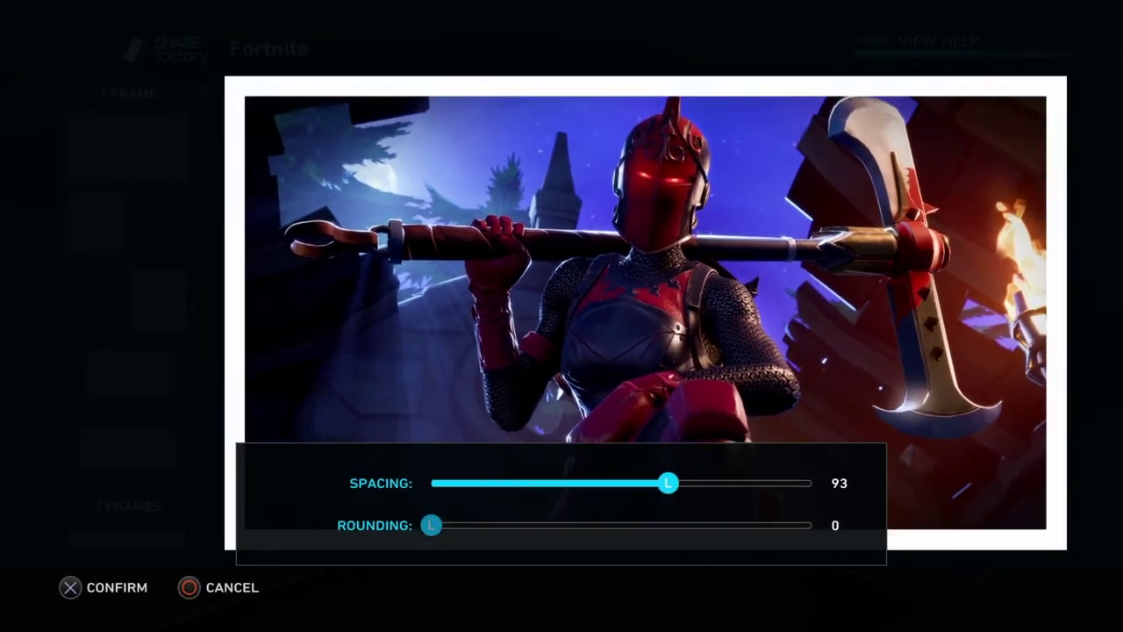
key(Right)
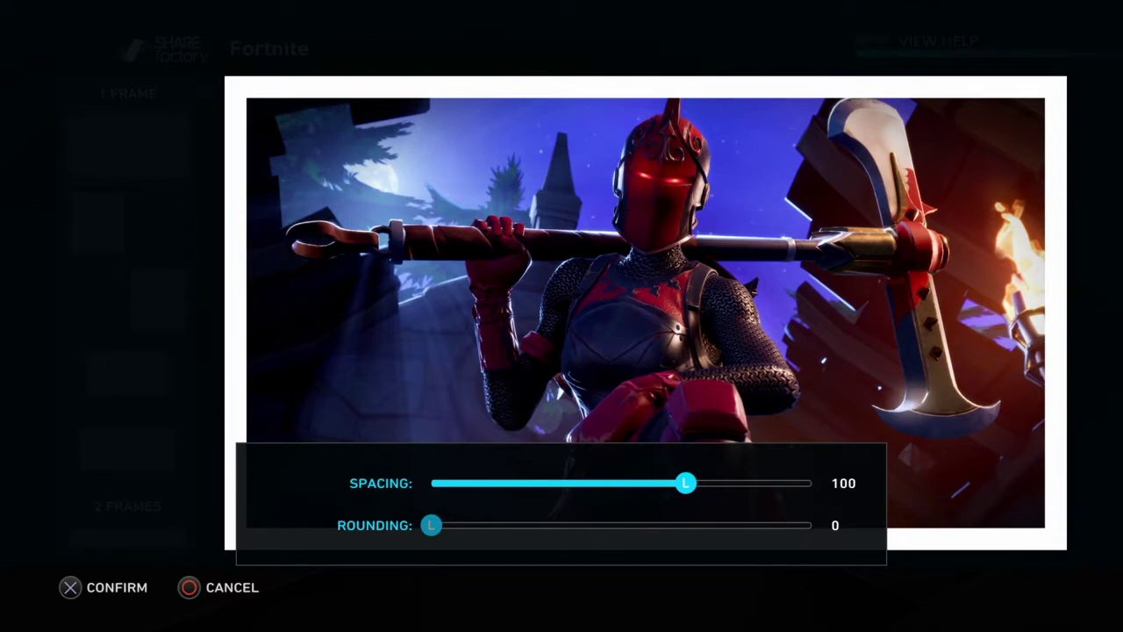
key(Return)
Set the frame spacing to 0 with rounding at 0 so the picture fills the whole layout
key(e)
key(Left)
key(Left)
key(Up)
key(Return)
key(Escape)
key(e)
key(Return)
key(Left)
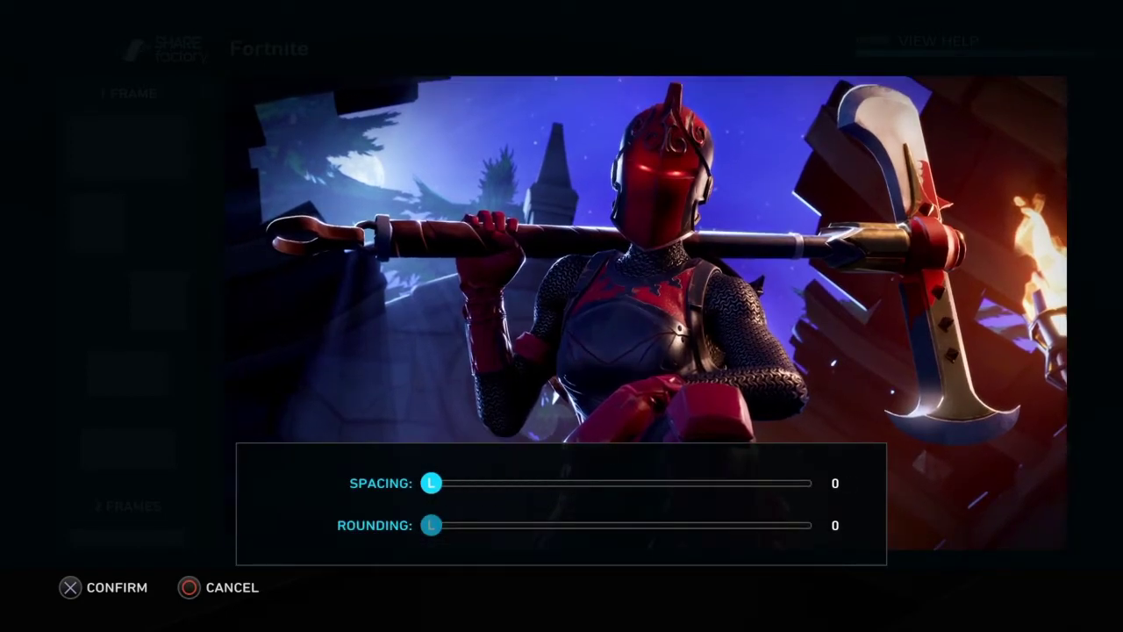
key(Return)
Replace the picture's vignette with the blurred-edge layout listed right beside Vignette
key(e)
key(Down)
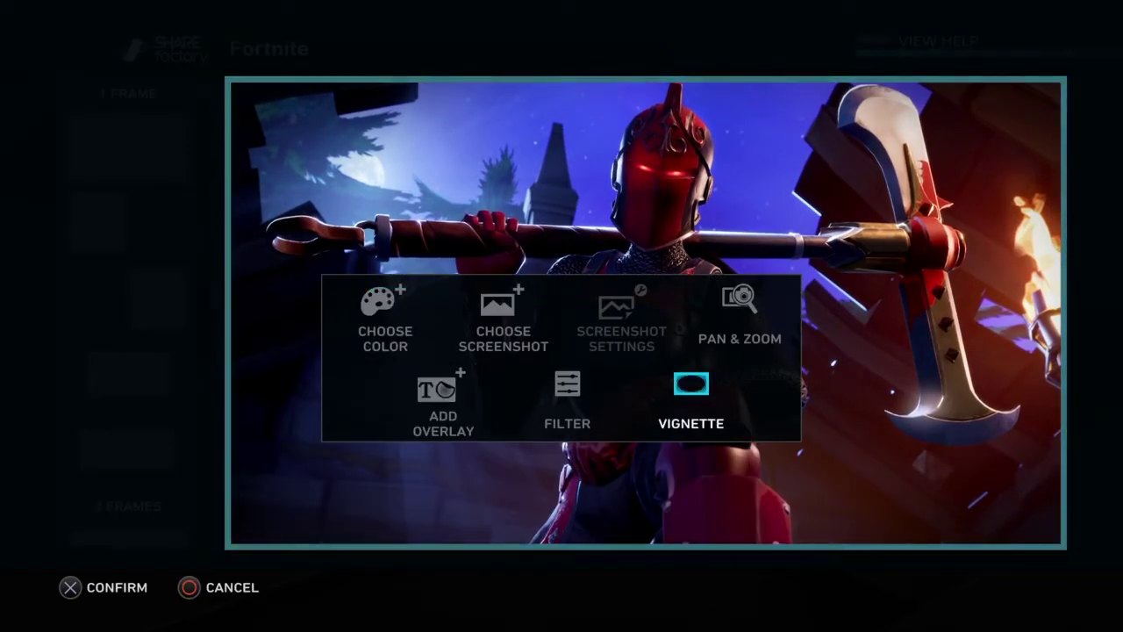
key(Return)
key(Right)
key(Left)
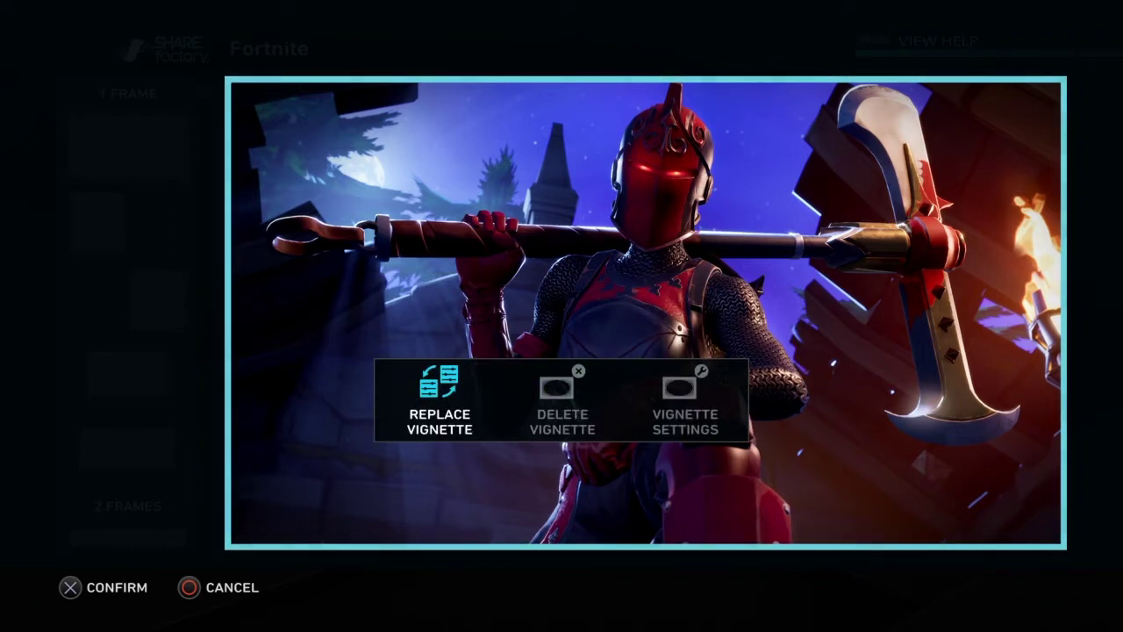
key(Return)
key(Right)
key(Return)
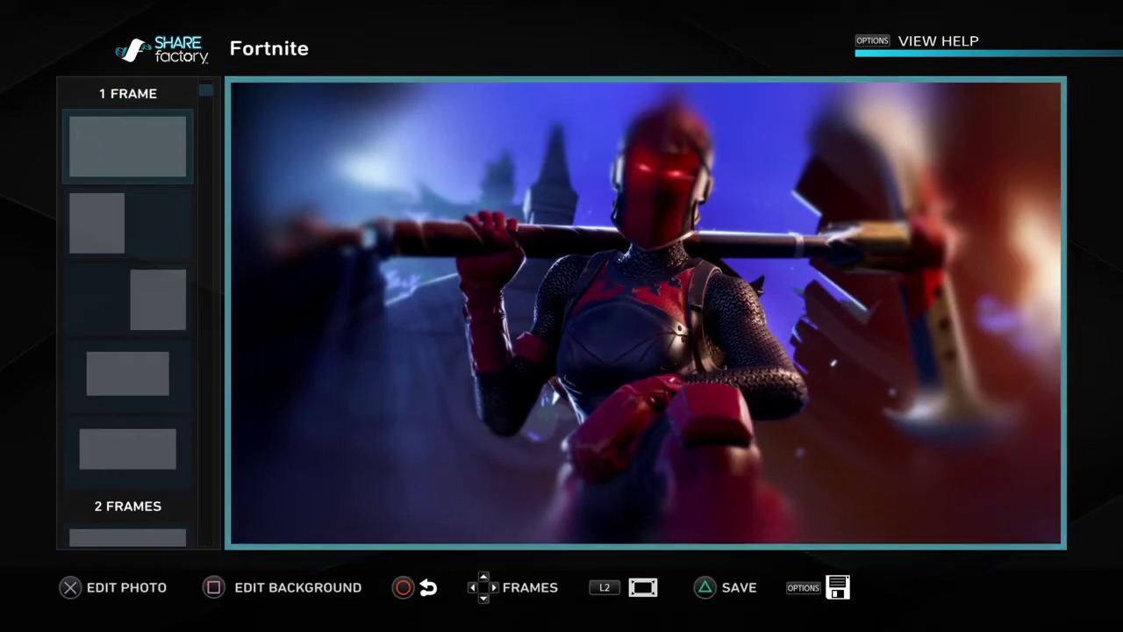
Try another blur vignette on the picture, one that also blurs the character's head
key(Return)
key(Return)
key(Right)
key(Right)
key(Return)
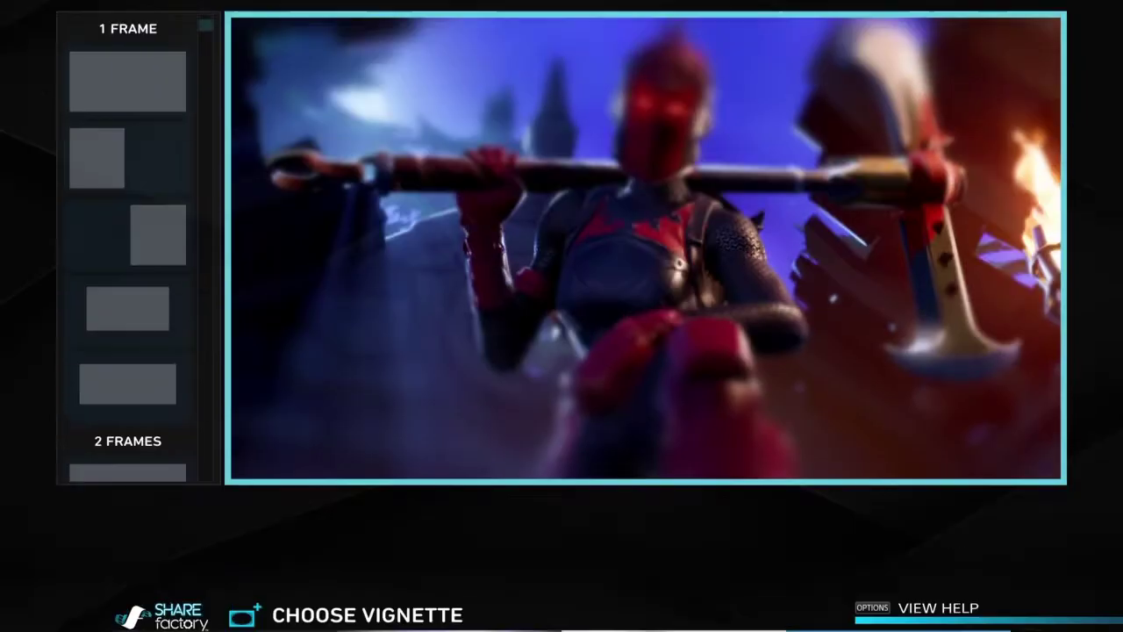
Replace the blur vignette with the layout that darkens the picture's edges to black
key(Return)
key(Return)
key(Return)
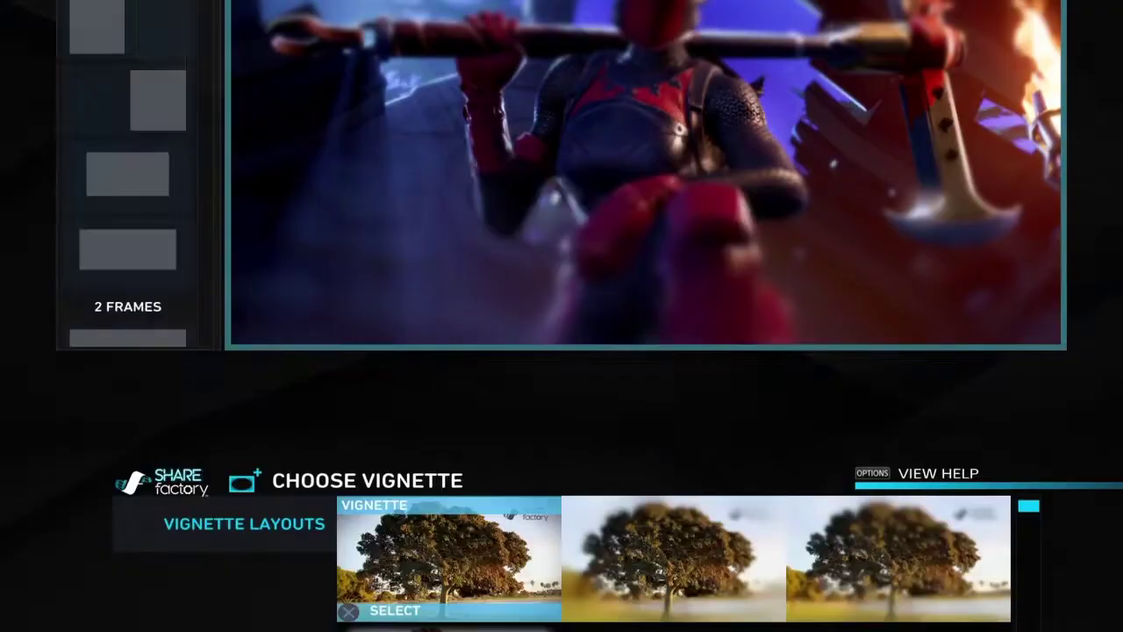
key(Down)
key(Return)
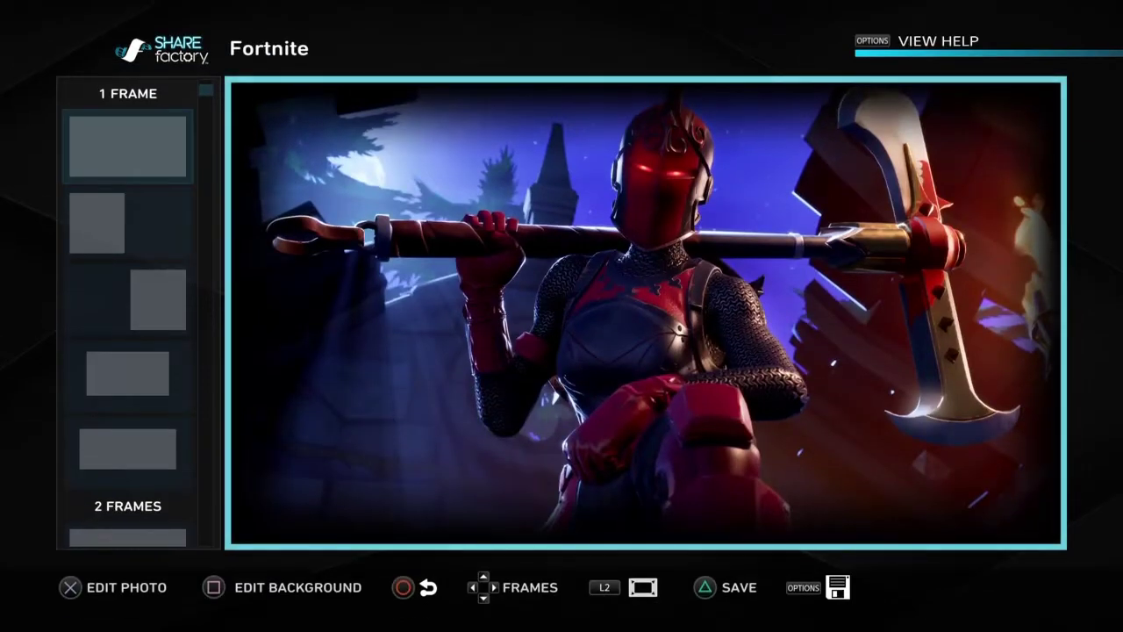
Delete the dark-edged vignette from the picture
key(Return)
key(Return)
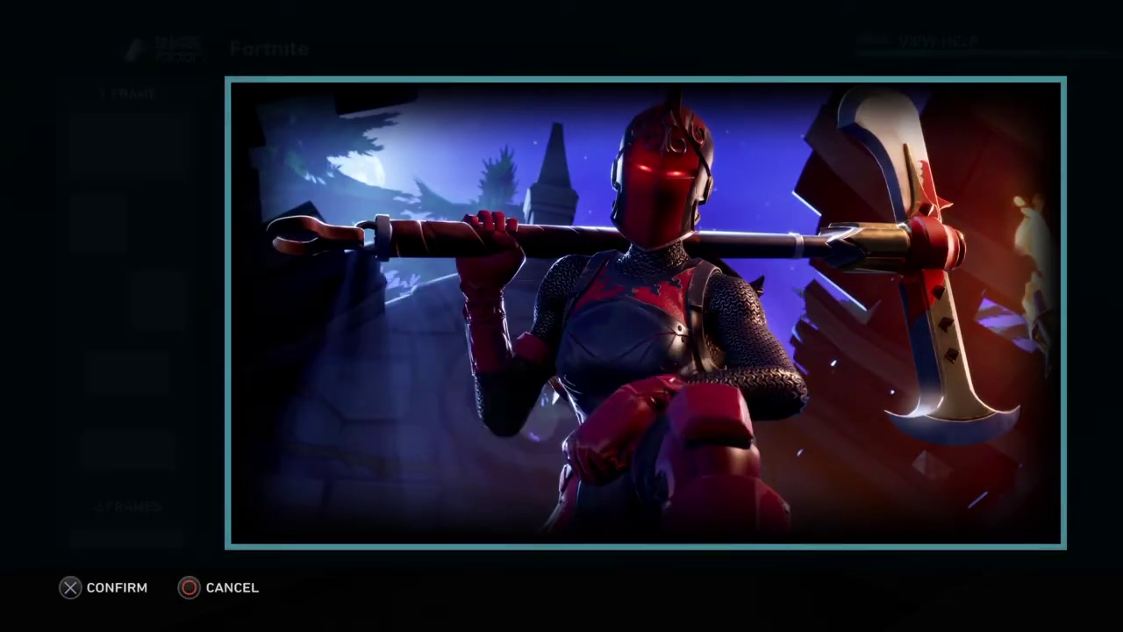
key(Right)
key(Left)
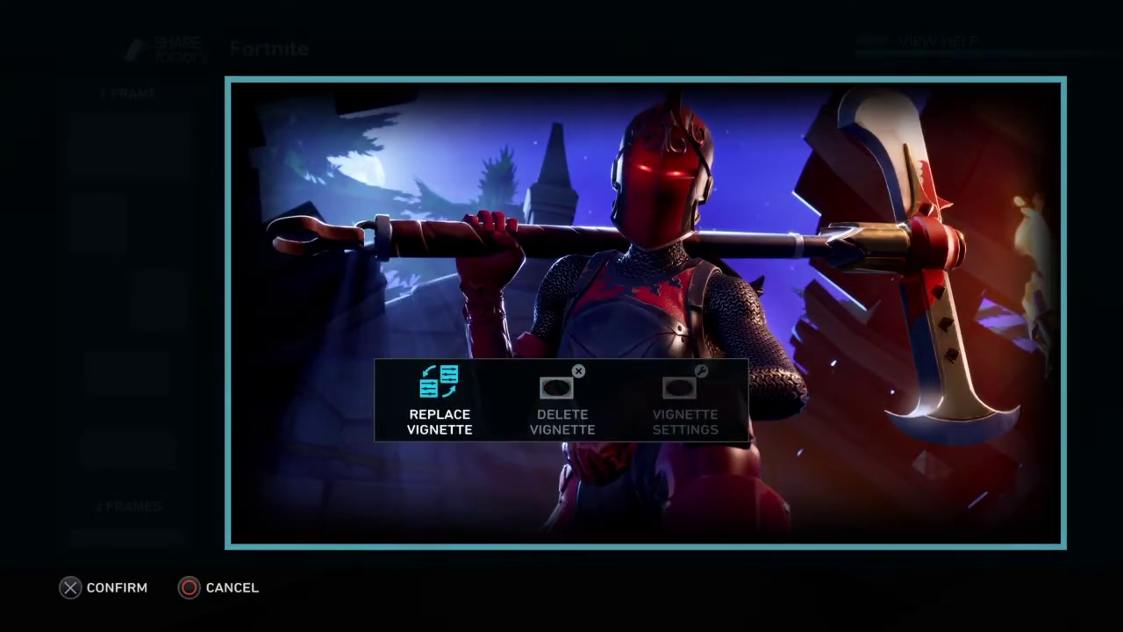
key(Right)
key(Return)
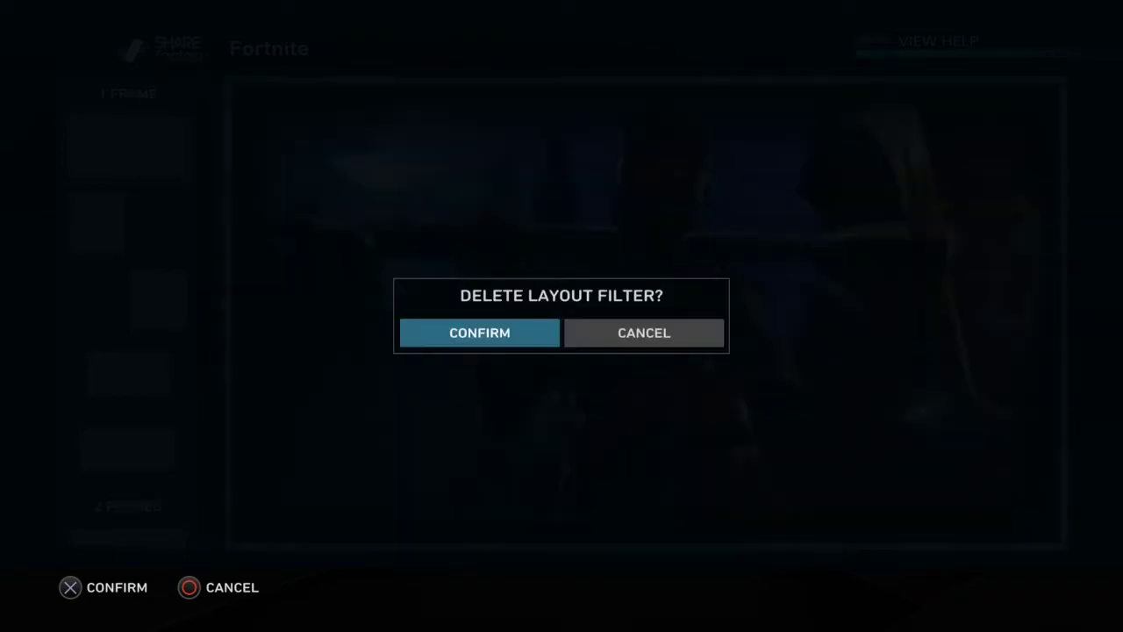
key(Return)
key(Return)
Add the blurred-edge vignette, the layout beside Vignette, to the picture
key(Return)
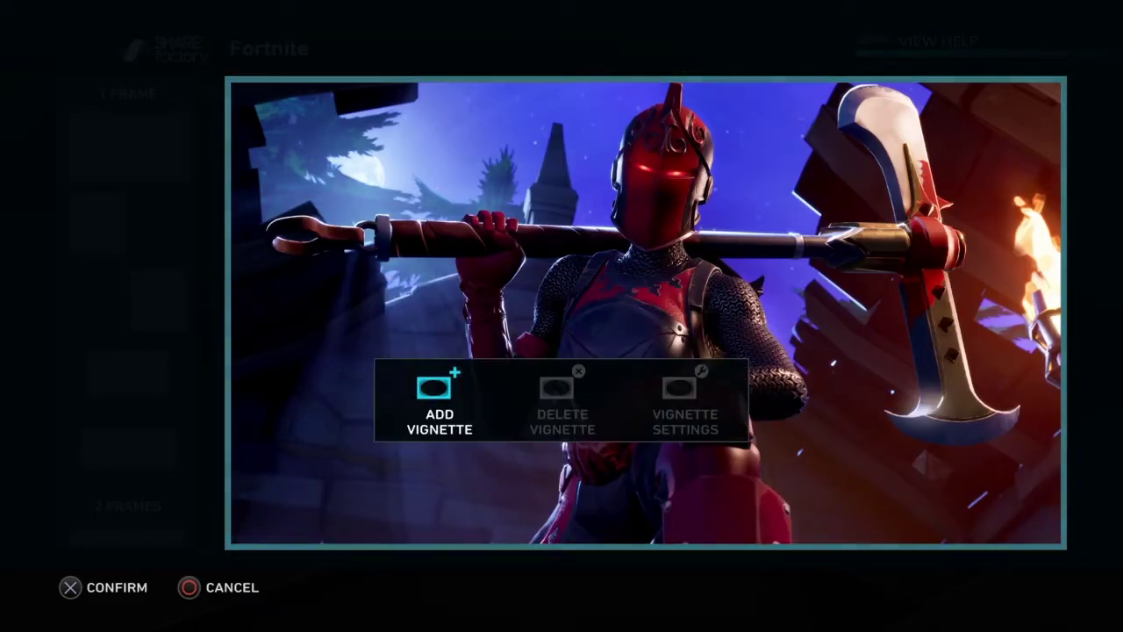
key(Return)
key(Right)
key(Return)
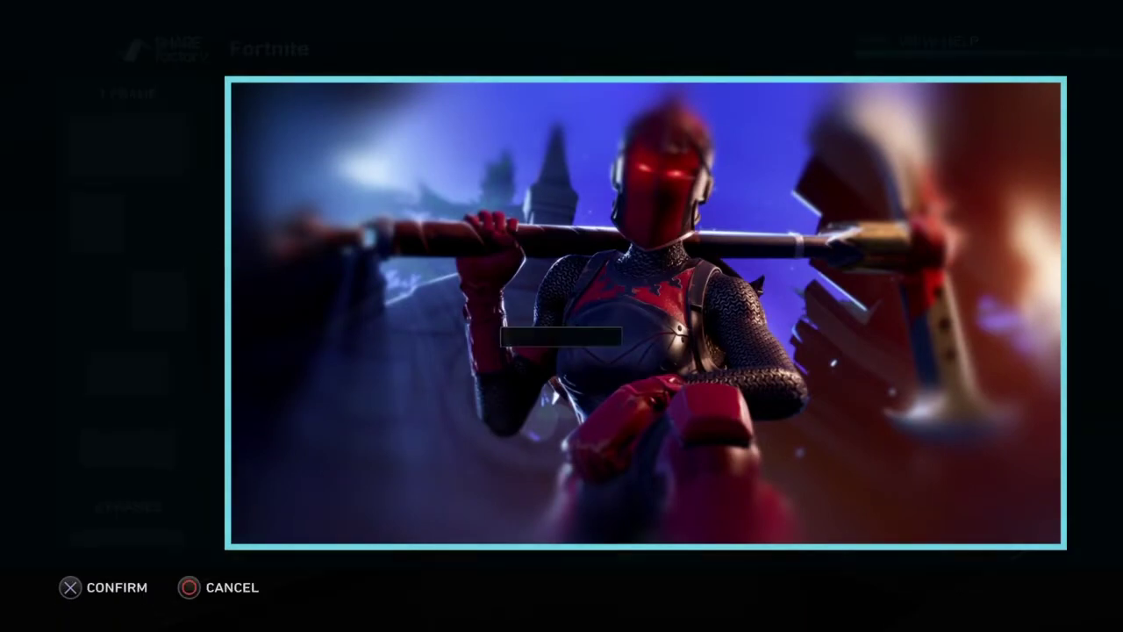
Lower the blurred-edge vignette's intensity to 0%
key(Escape)
key(Return)
key(Return)
key(Right)
key(Right)
key(Return)
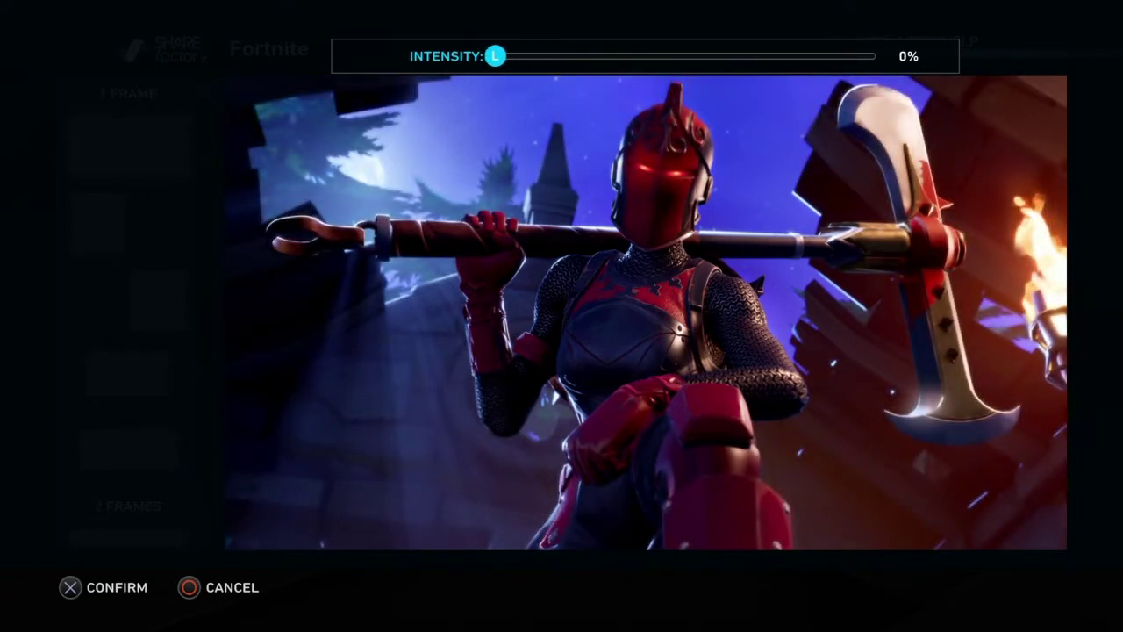
key(Return)
key(Escape)
key(Escape)
key(s)
key(Escape)
Look over the text and sticker overlays available for the picture
key(Return)
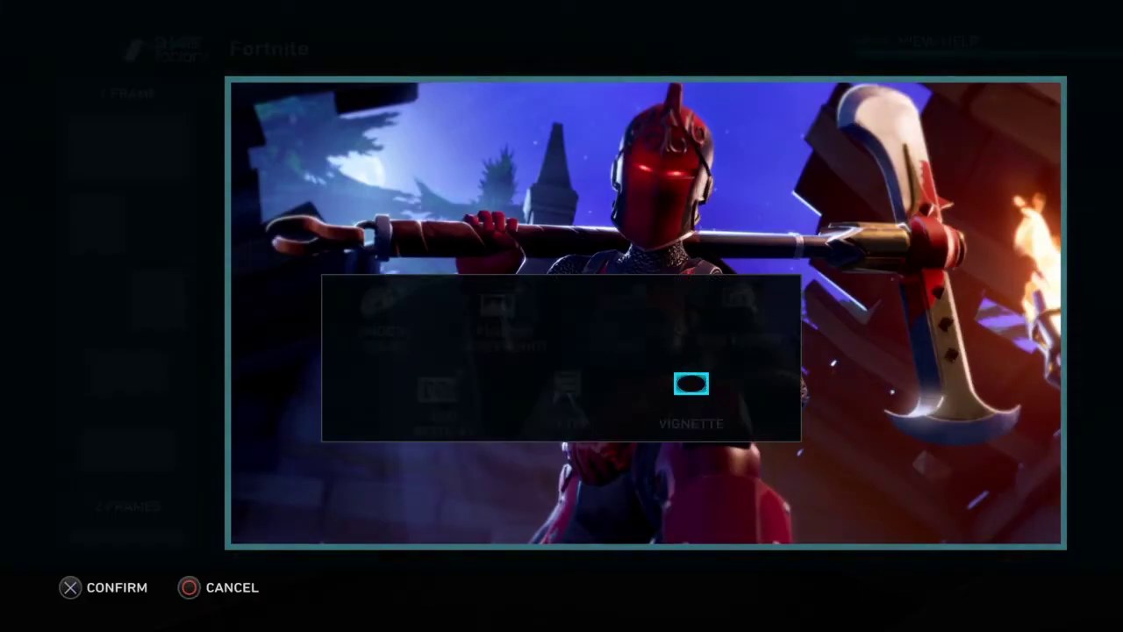
key(Up)
key(Right)
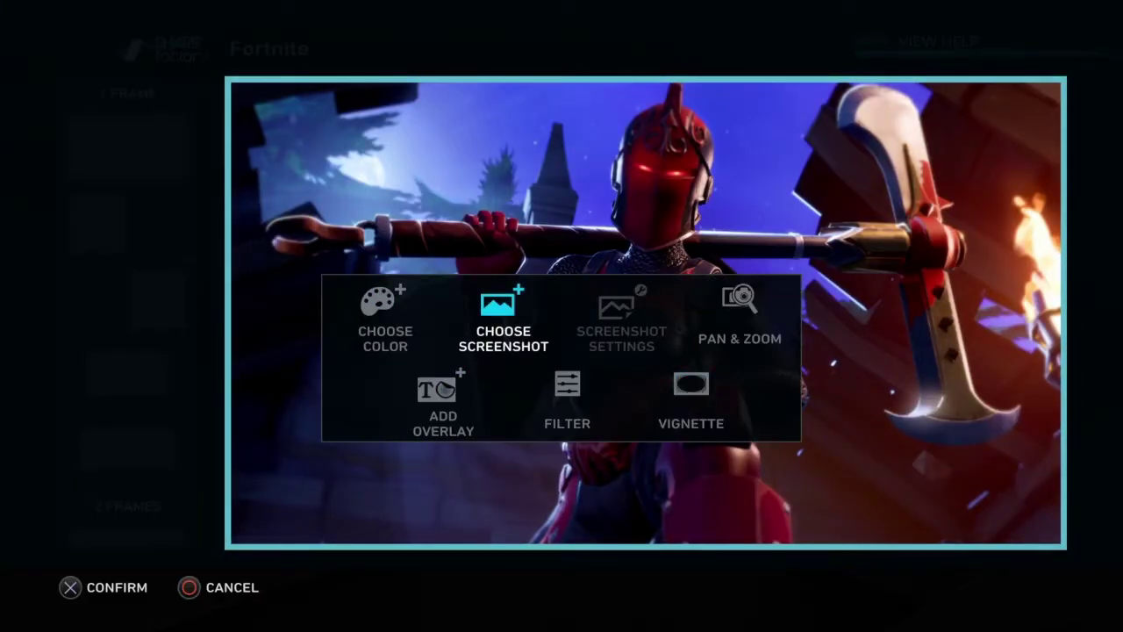
key(Down)
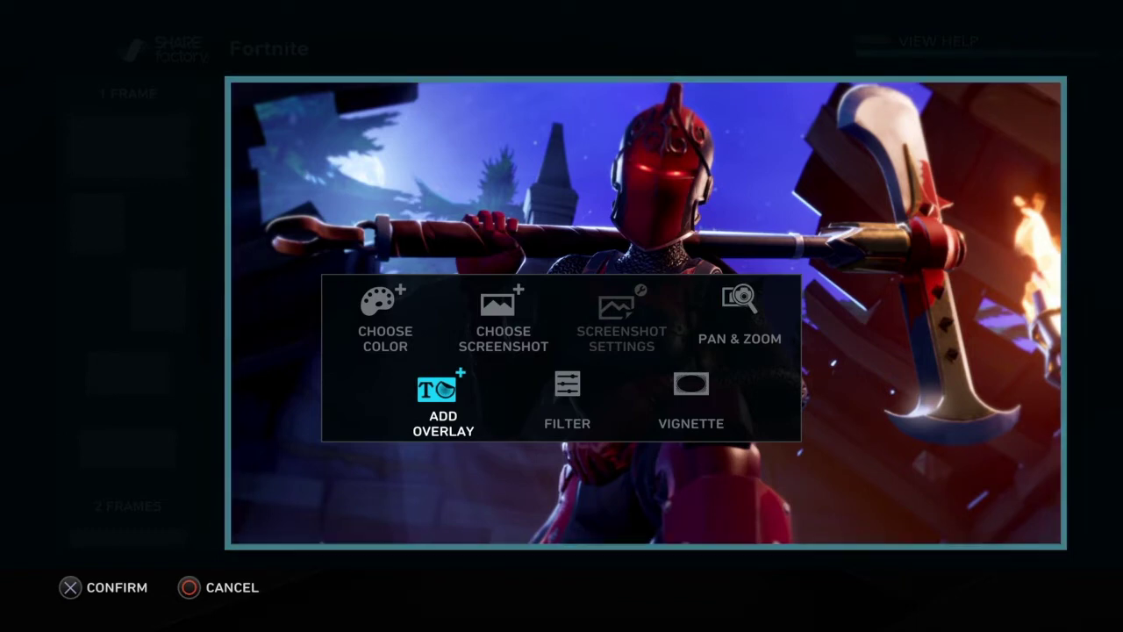
key(Return)
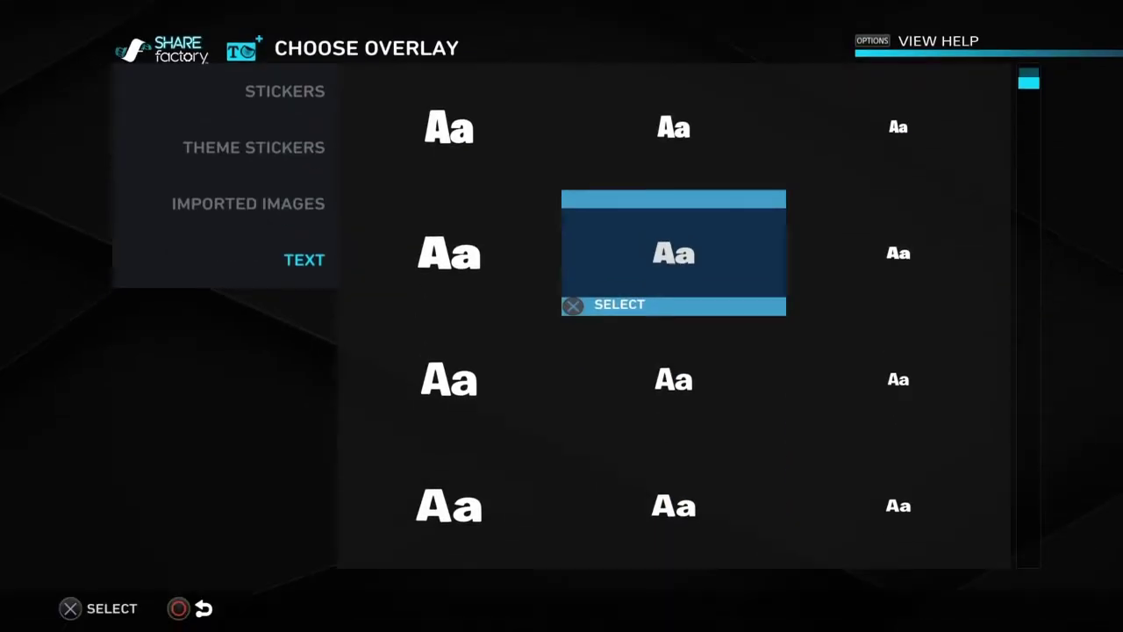
key(Up)
key(Left)
key(Left)
key(Up)
key(Up)
key(Up)
key(Escape)
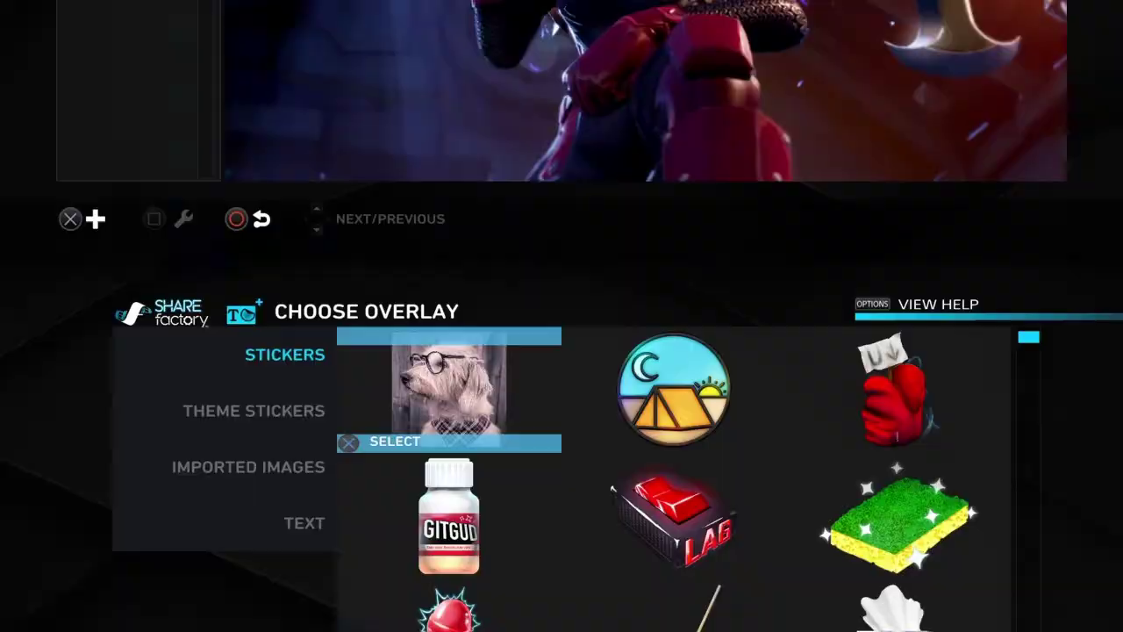
key(Return)
key(Escape)
key(Escape)
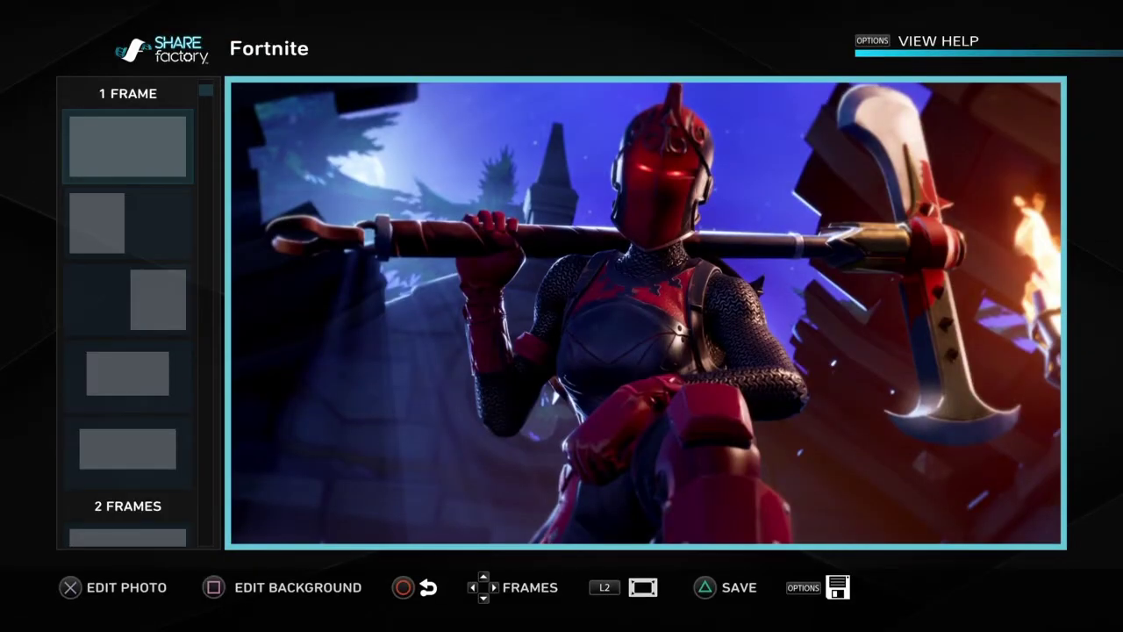
Look through the whole collection of text overlay styles, down to the thin handwritten one
key(Return)
key(Up)
key(Down)
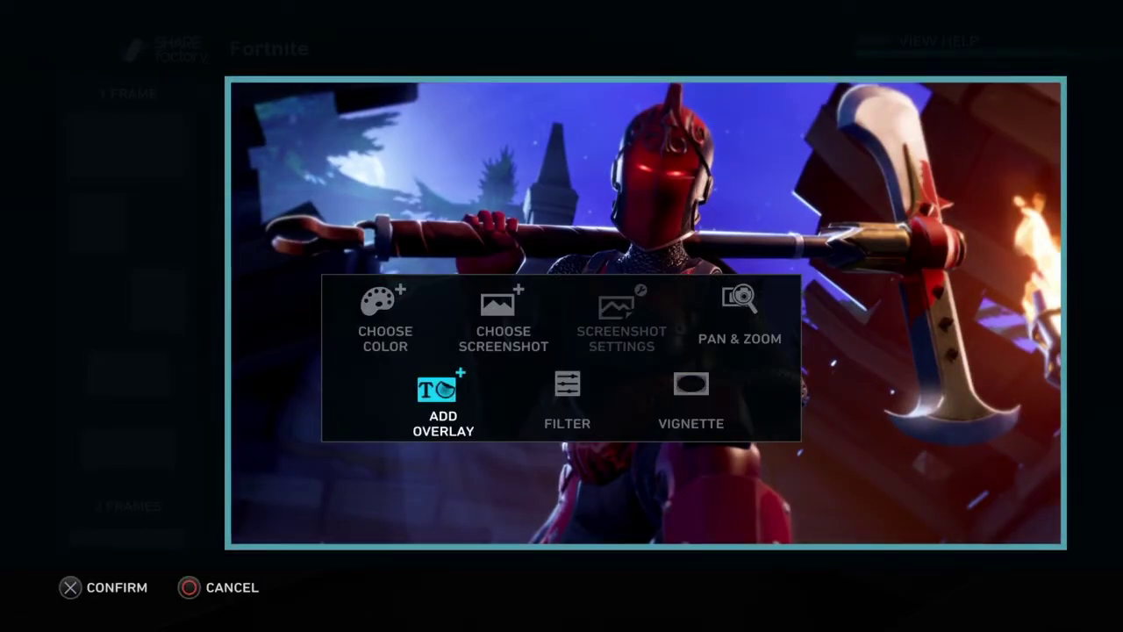
key(Return)
key(Up)
key(Up)
key(Up)
key(Down)
key(Down)
key(Down)
key(Right)
key(Down)
key(Right)
key(Up)
key(Down)
key(Down)
key(Down)
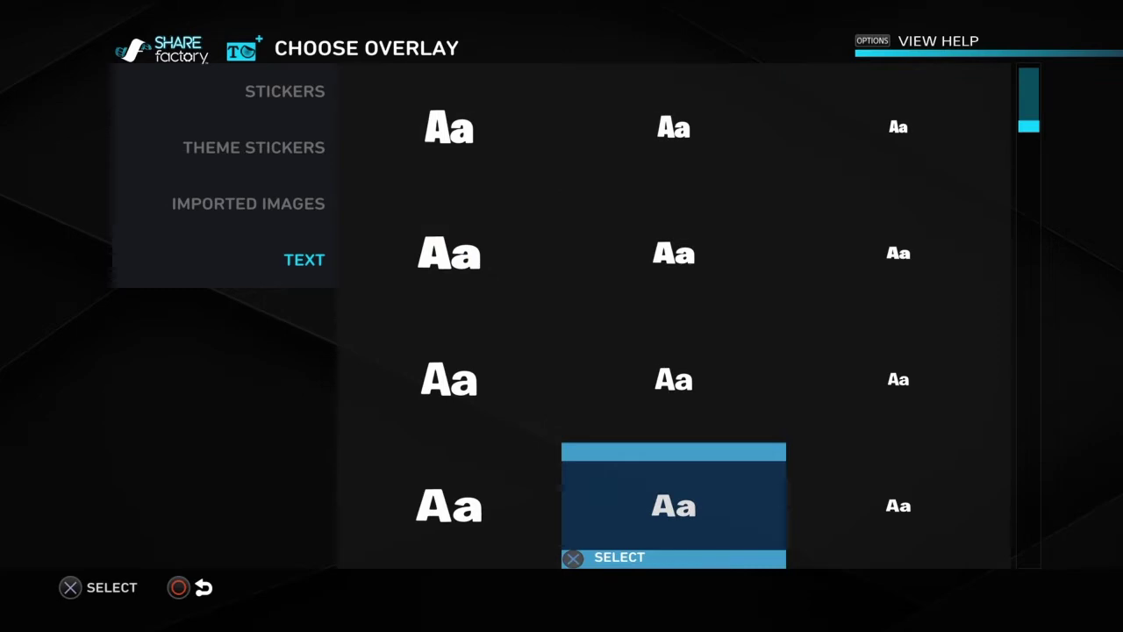
key(Down)
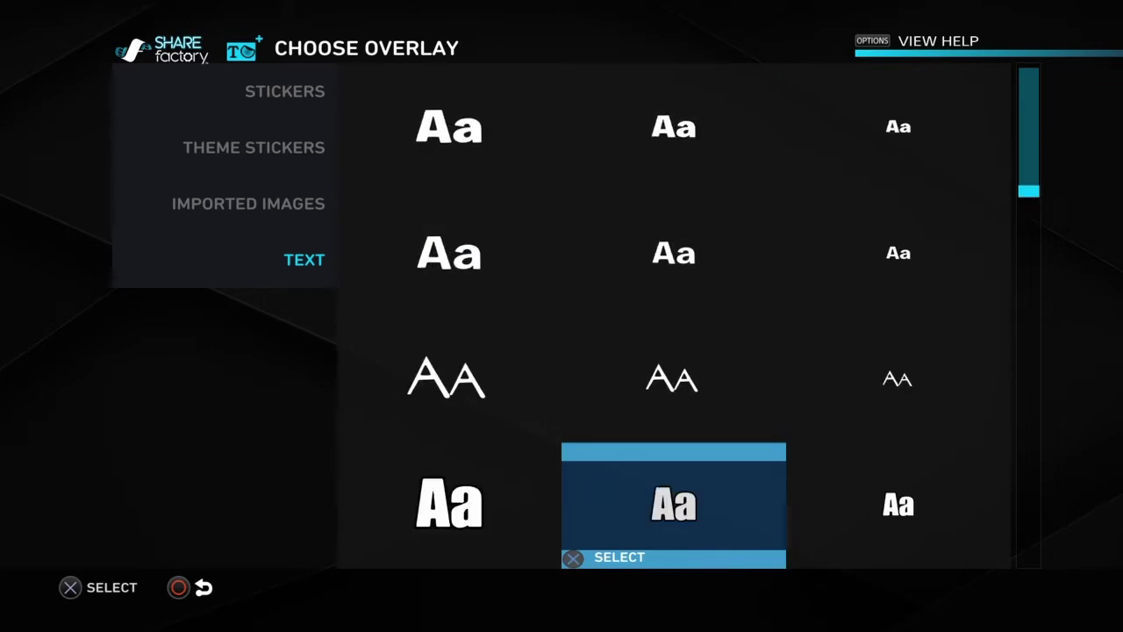
key(Down)
key(Down)
key(Down)
key(Down)
key(Down)
key(Down)
key(Down)
key(Down)
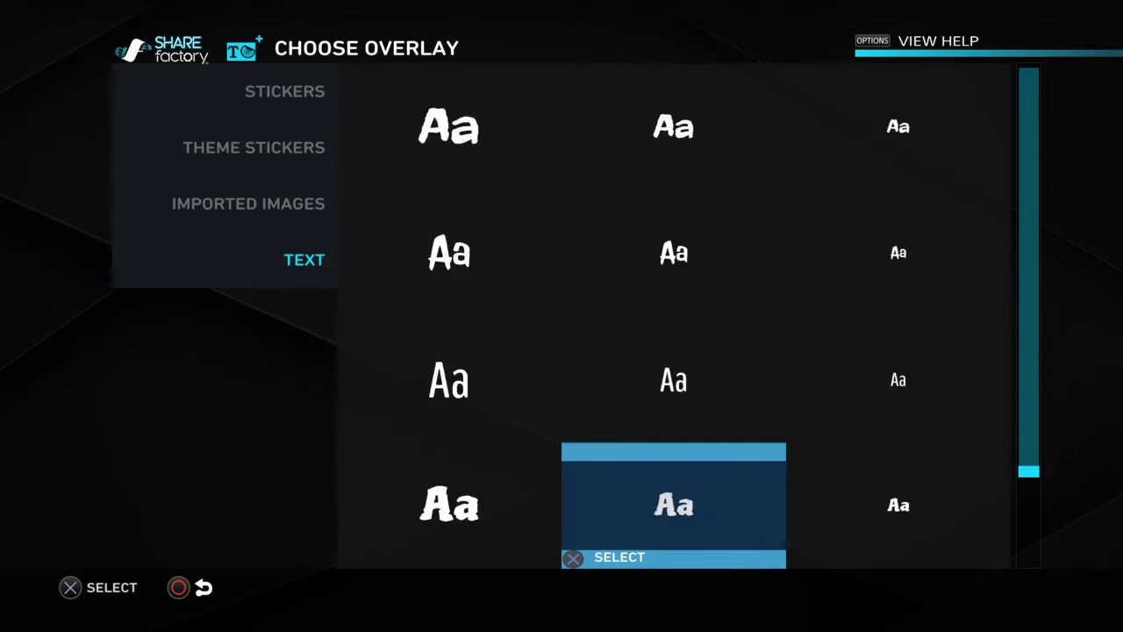
key(Down)
key(Down)
key(Down)
key(Down)
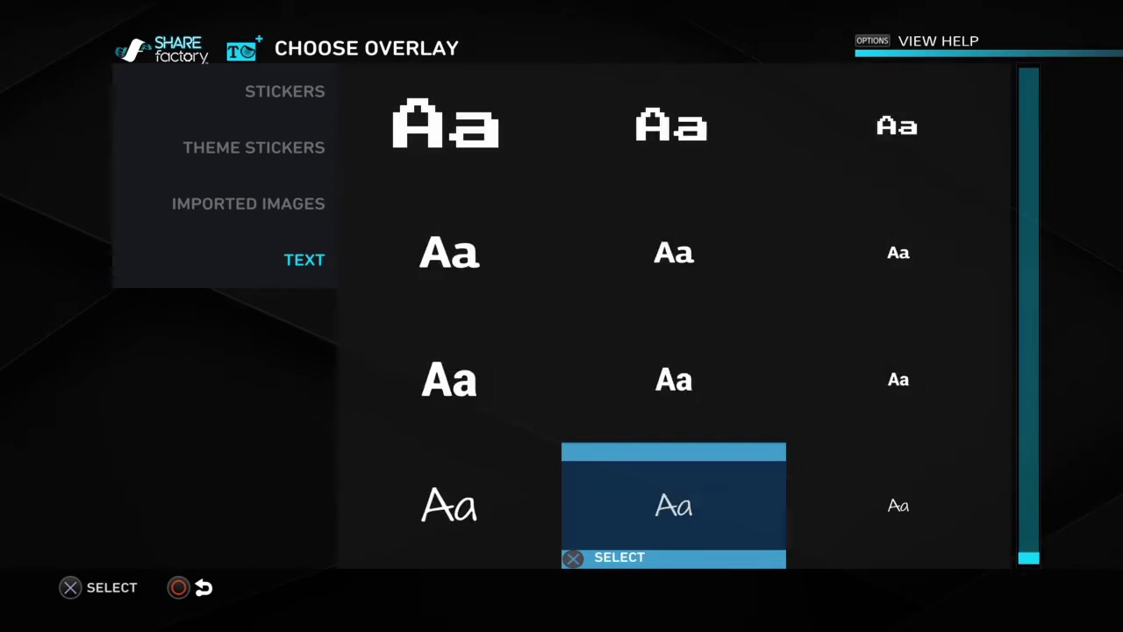
Go back to the first text style in the collection and add it to the picture in the medium size
key(Up)
key(Up)
key(Up)
key(Up)
key(Up)
key(Up)
key(Up)
key(Up)
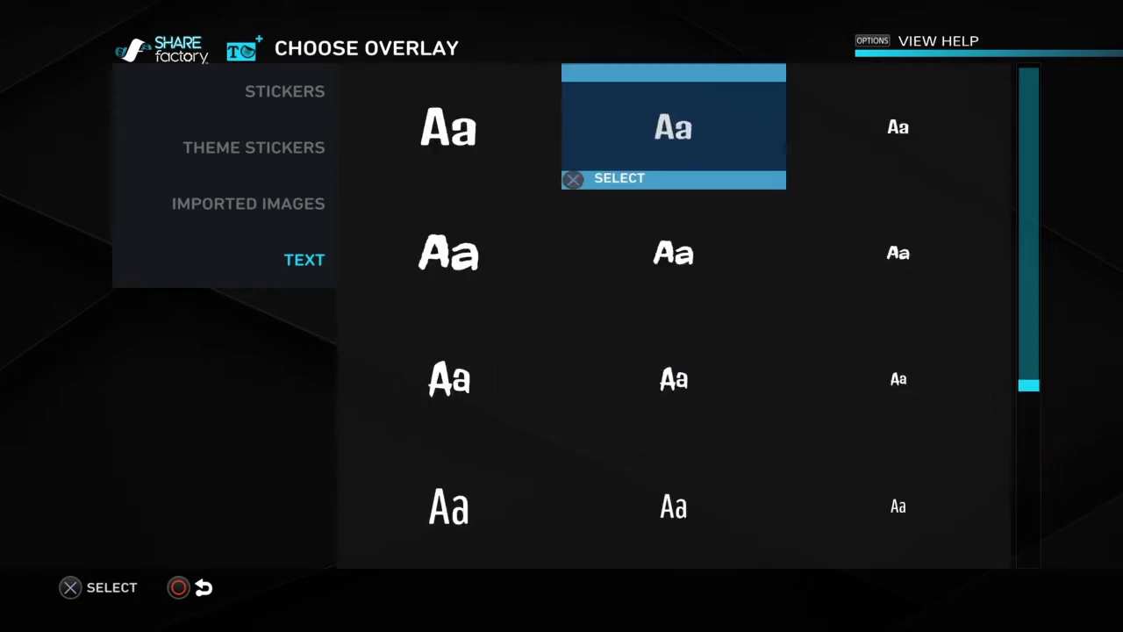
key(Up)
key(Up)
key(Up)
key(Up)
key(Up)
key(Up)
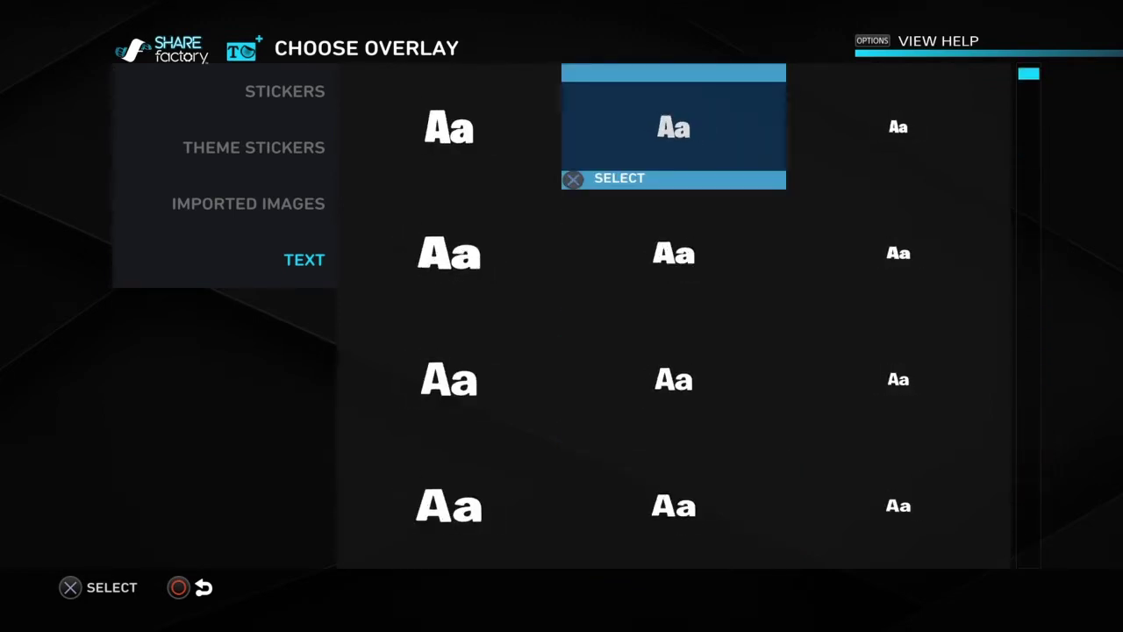
key(Left)
key(Right)
key(Return)
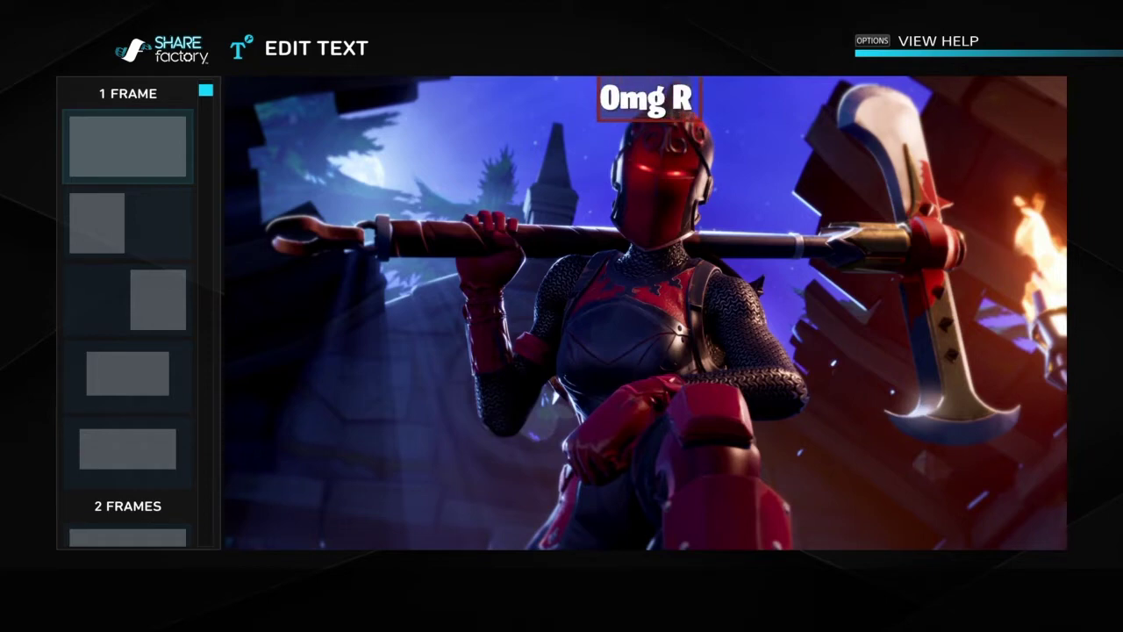
Finish entering the text overlay as "Omg Red Night" and accept it
text(N)
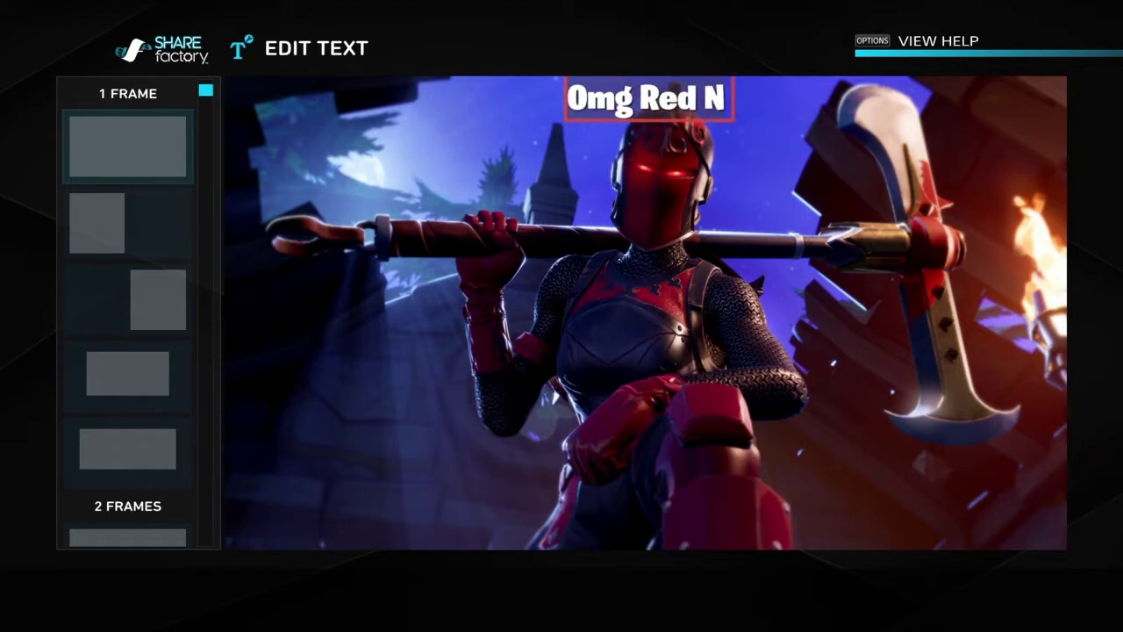
text(ight)
key(Return)
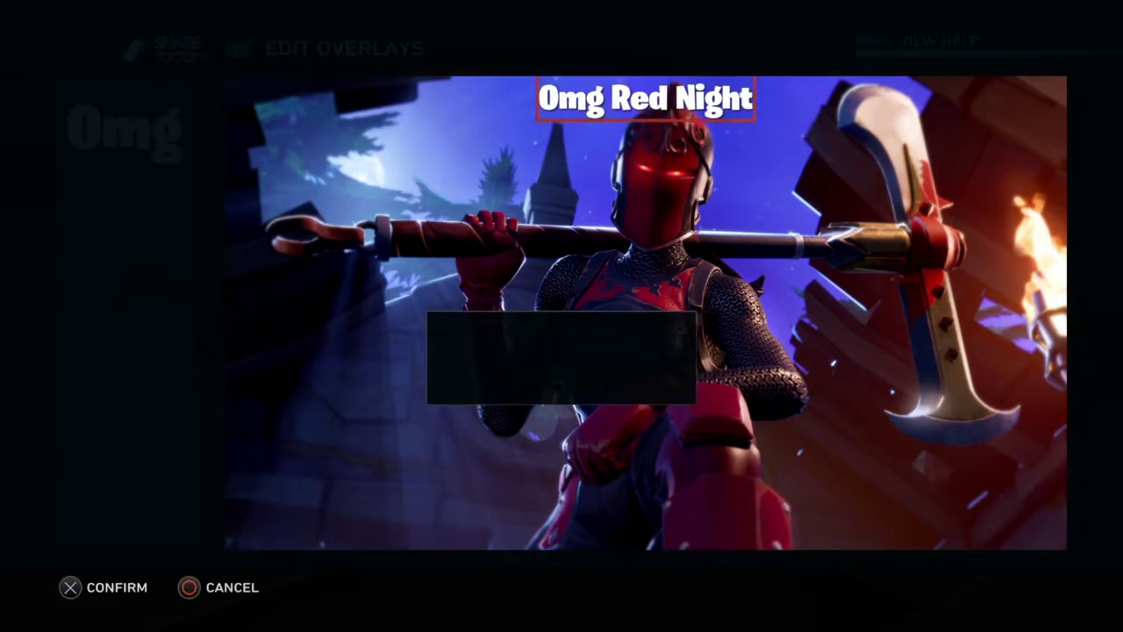
Look over the editing options available for the text overlay
key(Left)
key(Left)
key(Up)
key(Left)
key(Right)
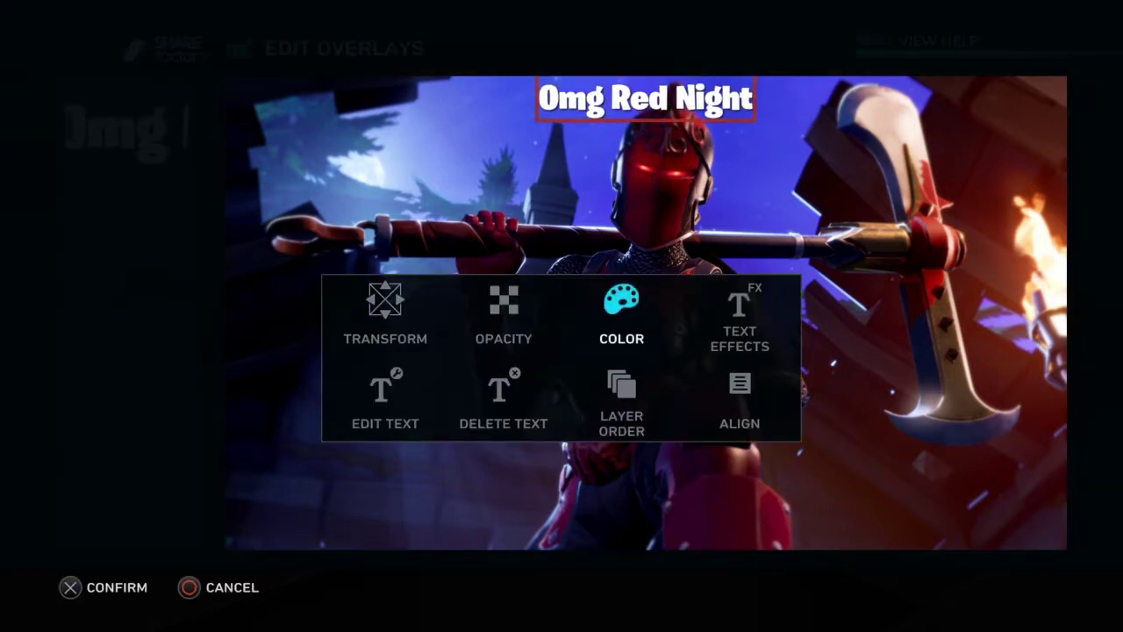
key(Up)
key(Left)
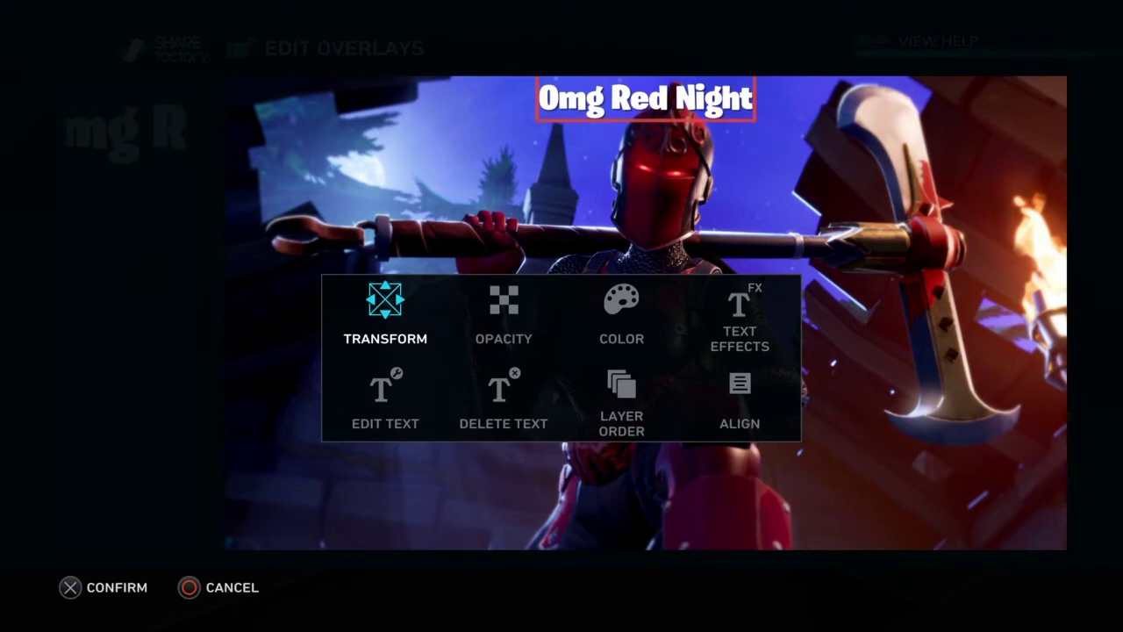
key(Right)
key(Left)
key(Left)
Transform the text overlay by moving it down from the picture's upper edge to the character's neck
key(Return)
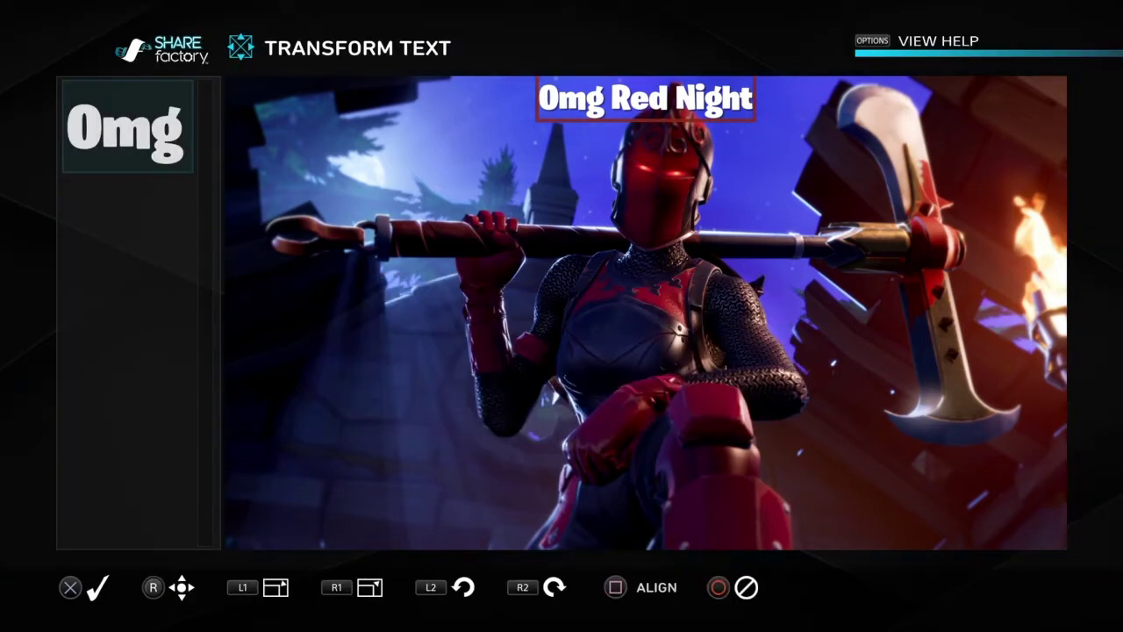
key(Left)
key(Down)
key(Right)
key(Left)
key(Down)
key(Right)
key(Up)
key(Up)
key(Left)
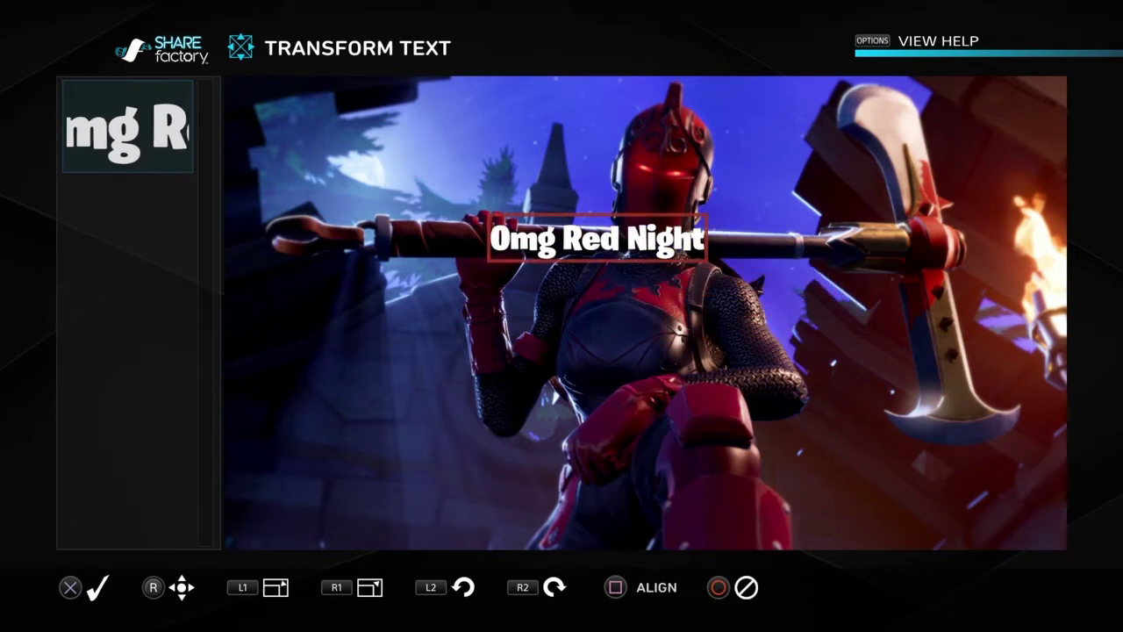
Enlarge the text to about twice its size and move it toward the lower left of the picture
key(R2)
key(L2)
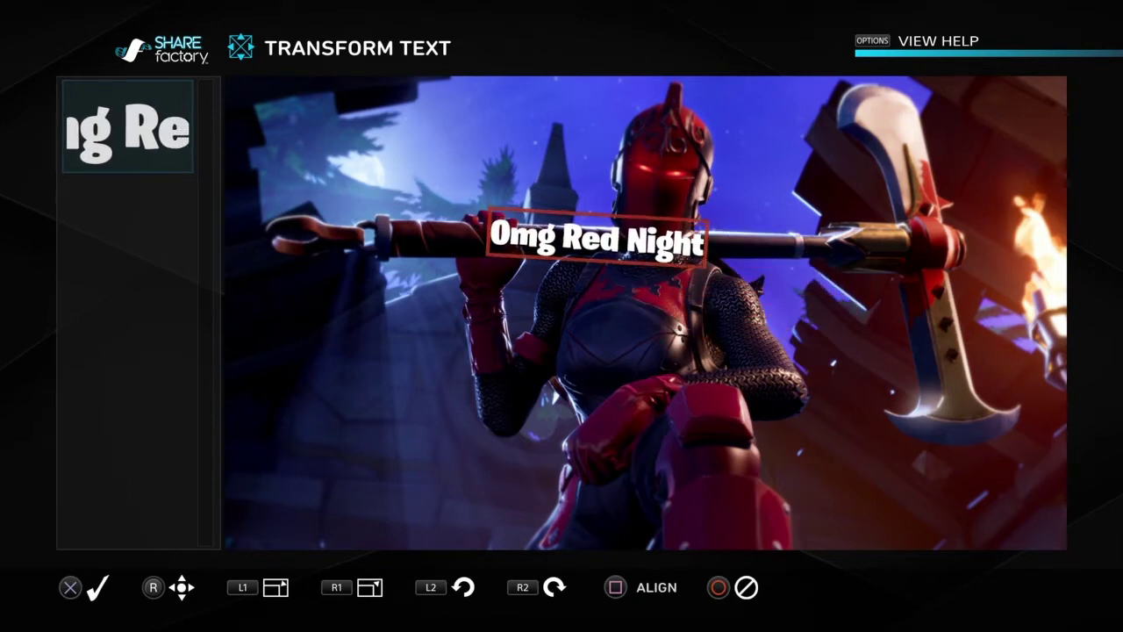
key(L1)
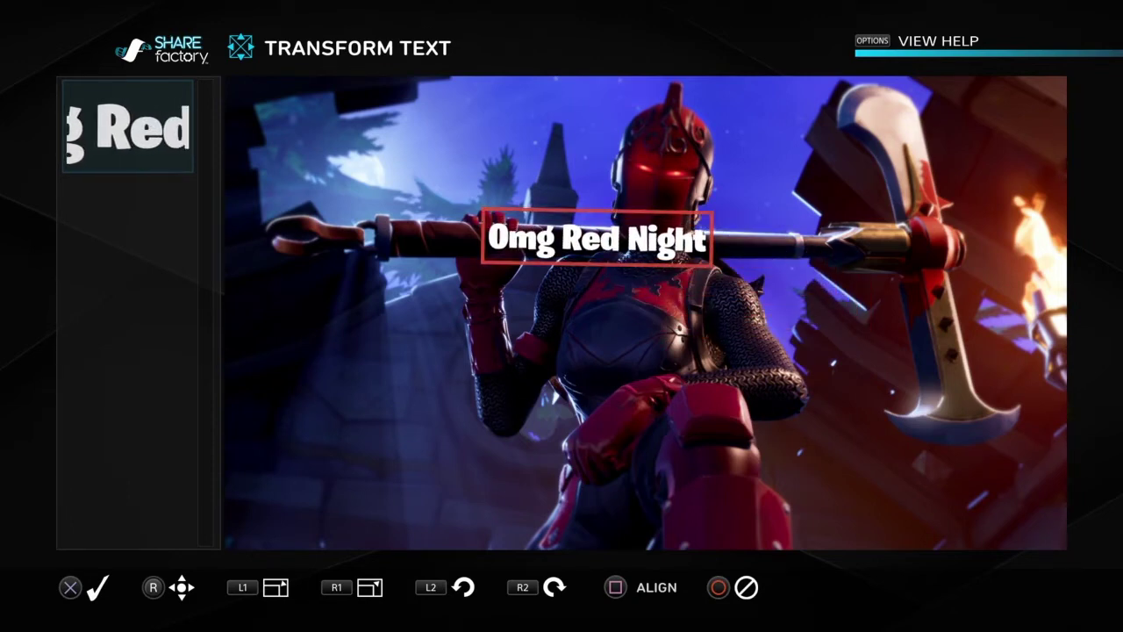
key(L1)
key(Up)
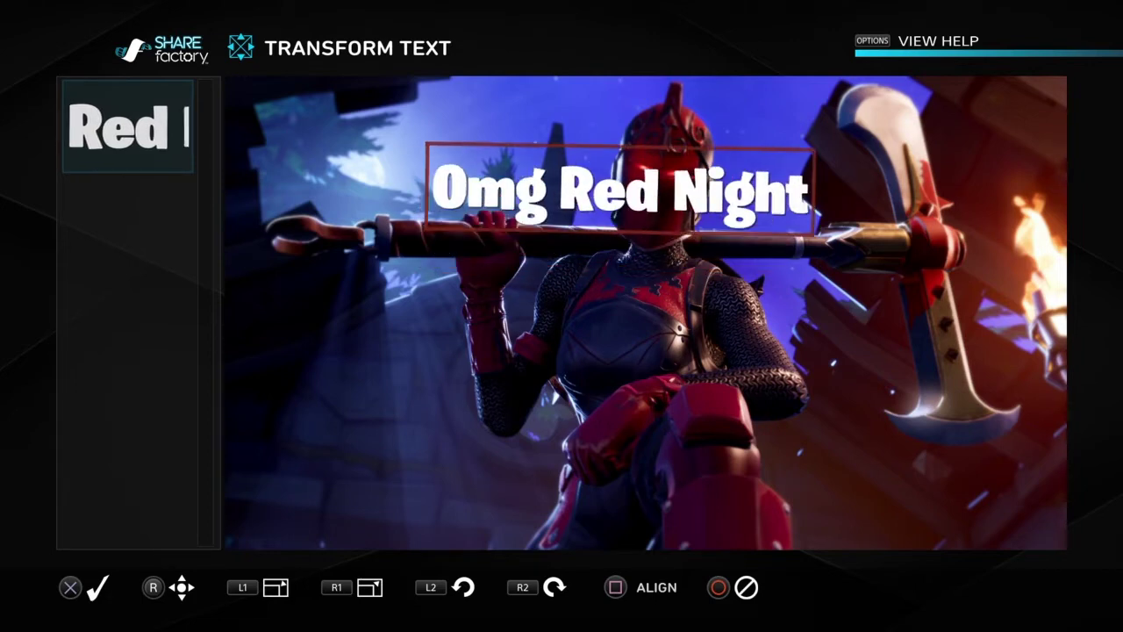
key(Up)
key(Down)
key(Left)
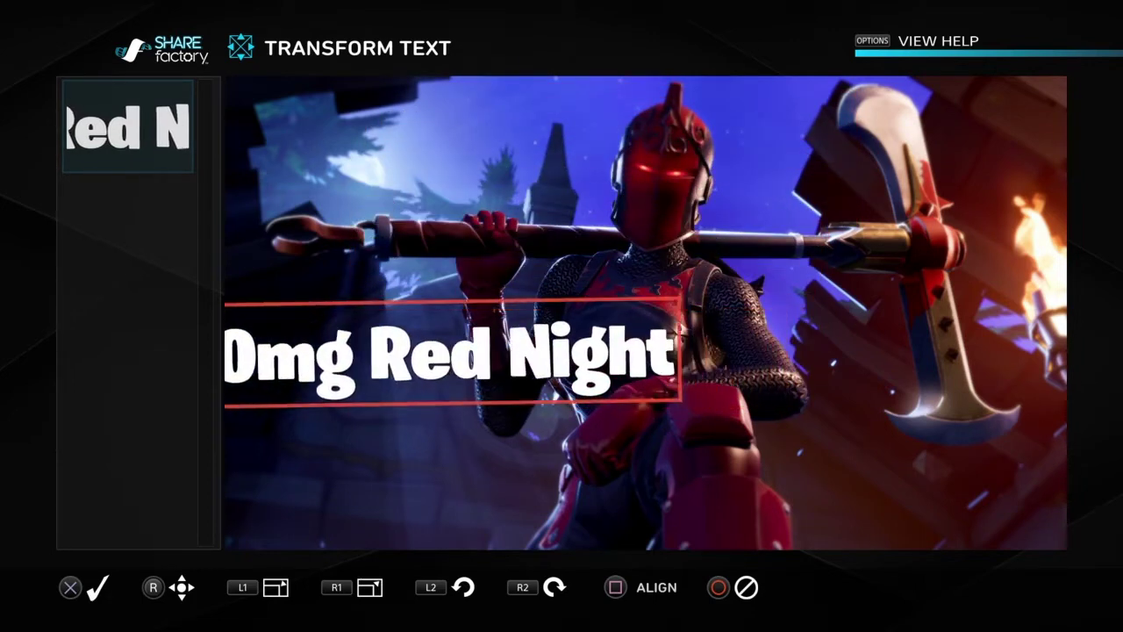
Rotate the text so it slants slightly upward to the right and place it across the character's helmet
key(Up)
key(L2)
key(Page_Up)
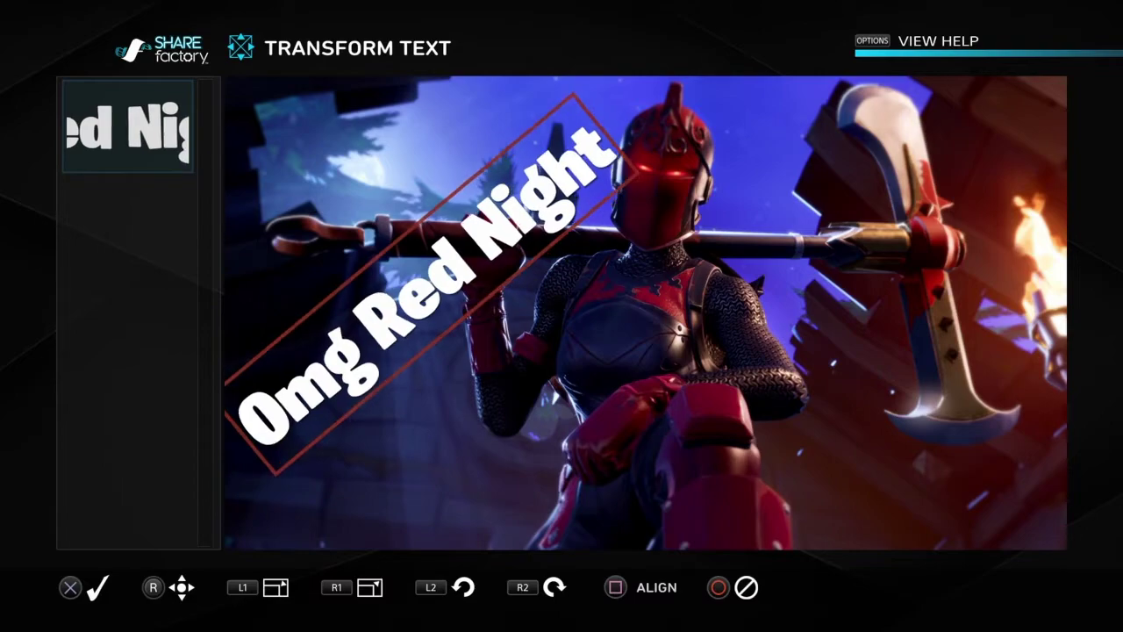
key(Page_Down)
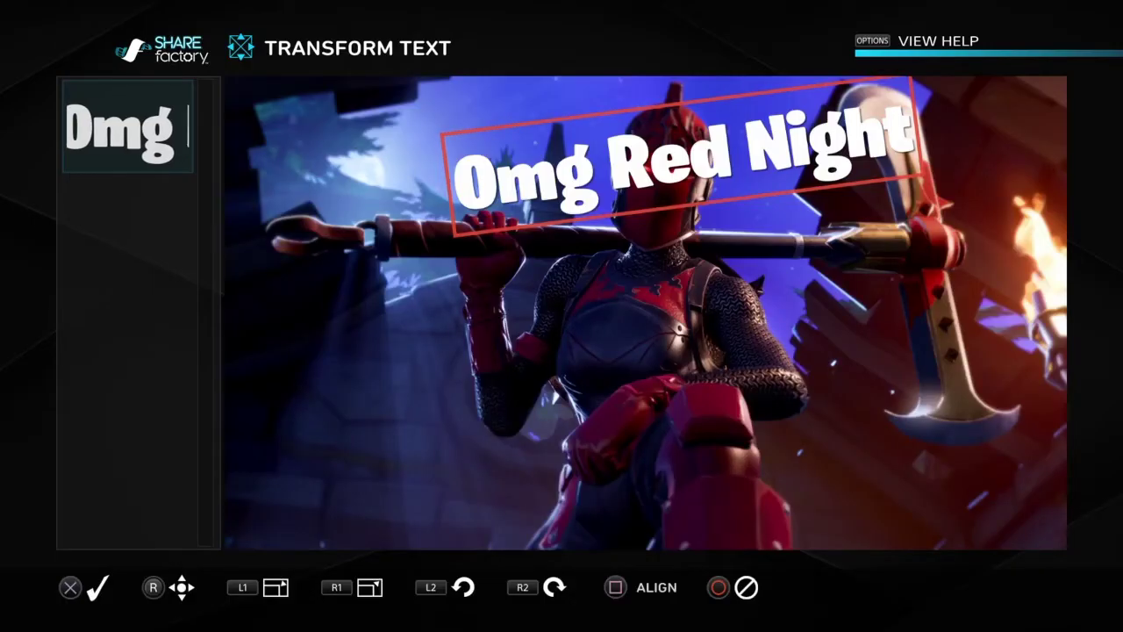
Try the tilted text at different spots along the upper part of the picture, as far as the axe
key(Left)
key(Right)
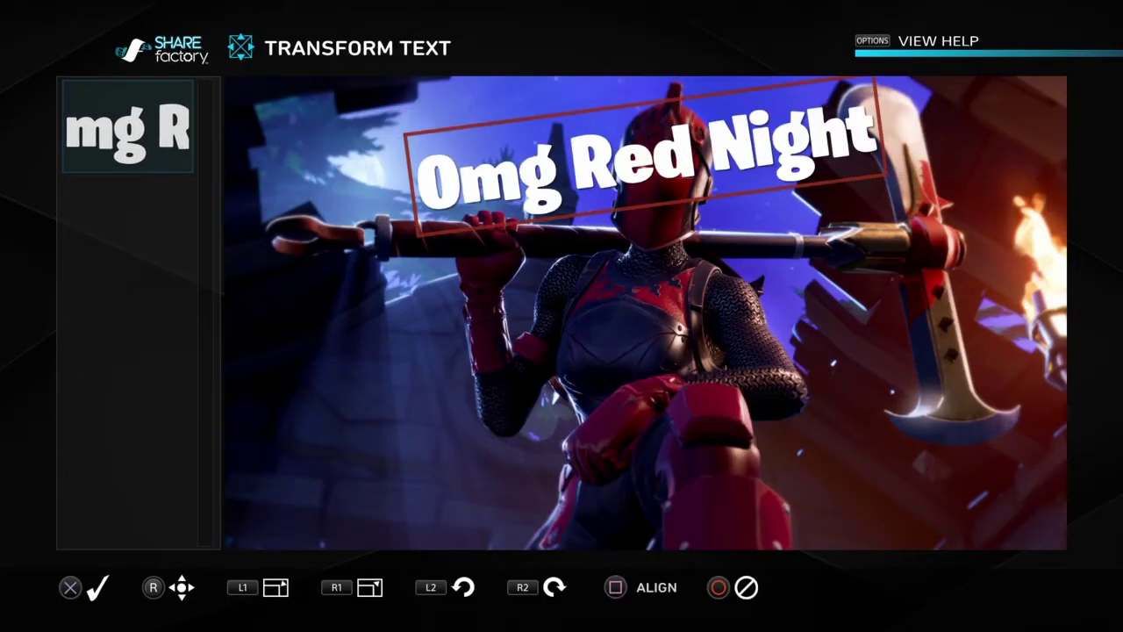
key(Right)
key(Left)
key(Right)
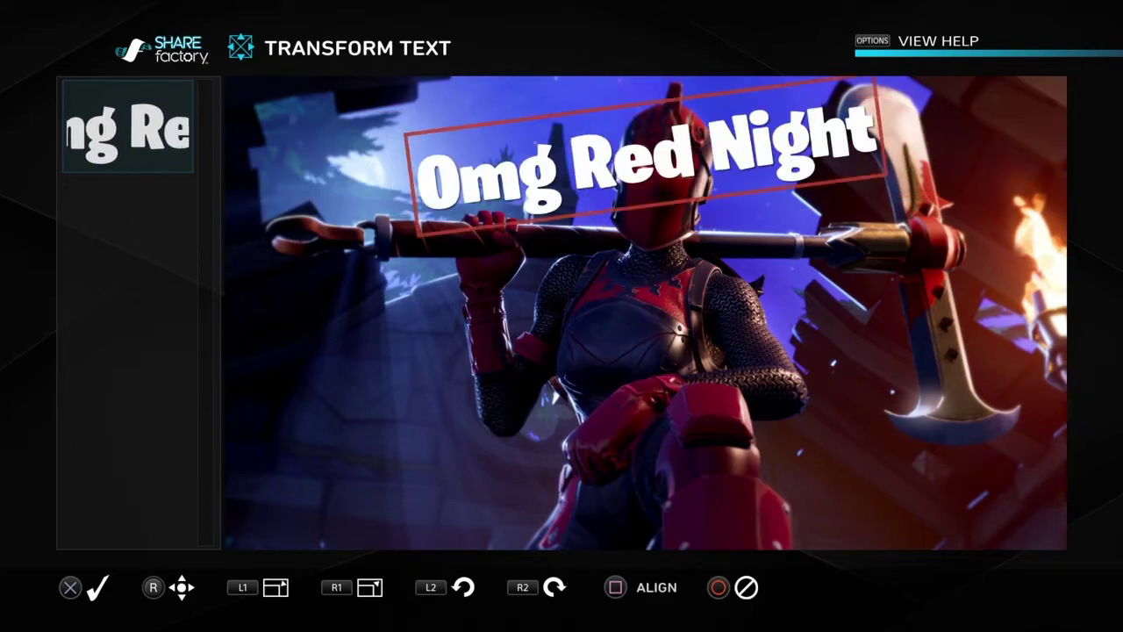
key(Right)
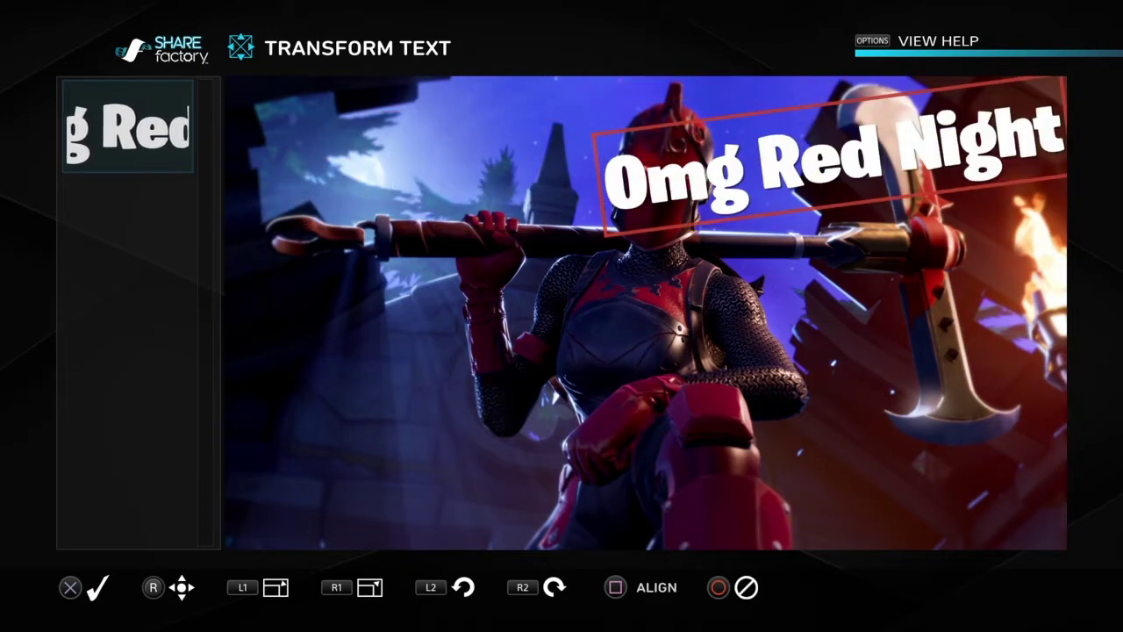
Move the tilted text down and center it across the character's upper chest
key(Down)
key(Left)
key(Down)
key(Up)
key(Left)
key(Down)
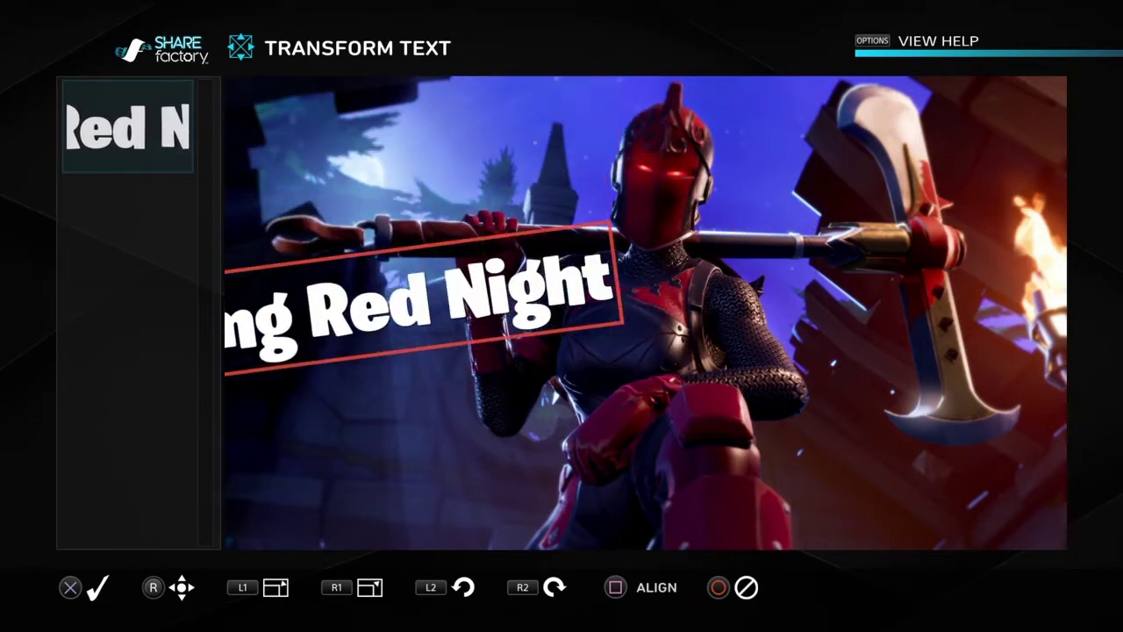
key(Right)
key(Up)
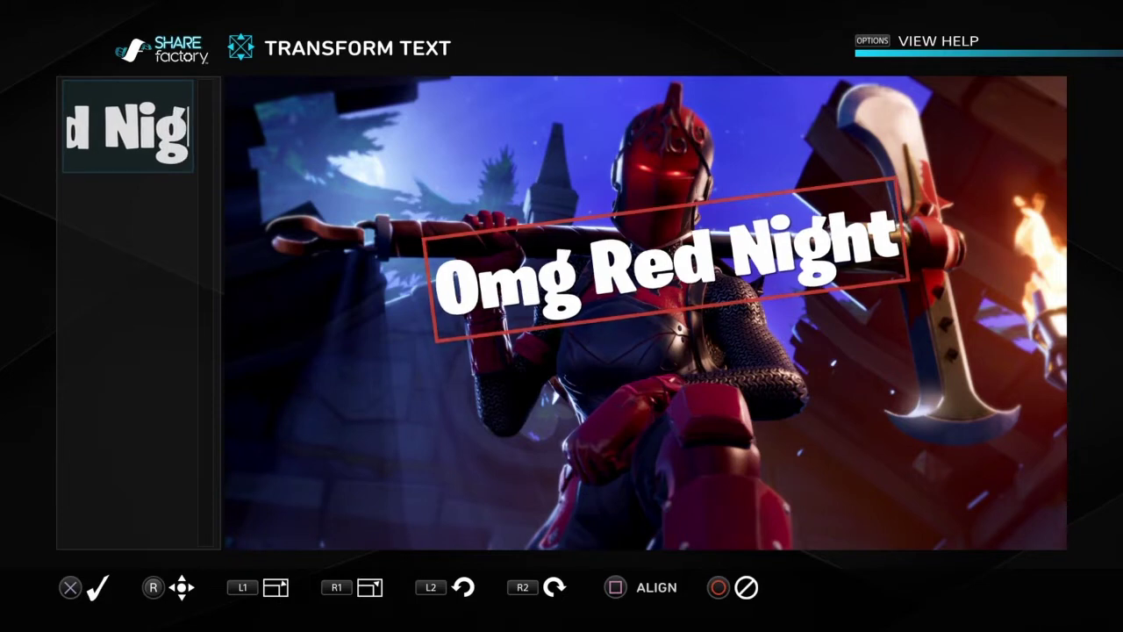
Enlarge the tilted text a little more, place it across the character's torso, and accept the transformation
key(L1)
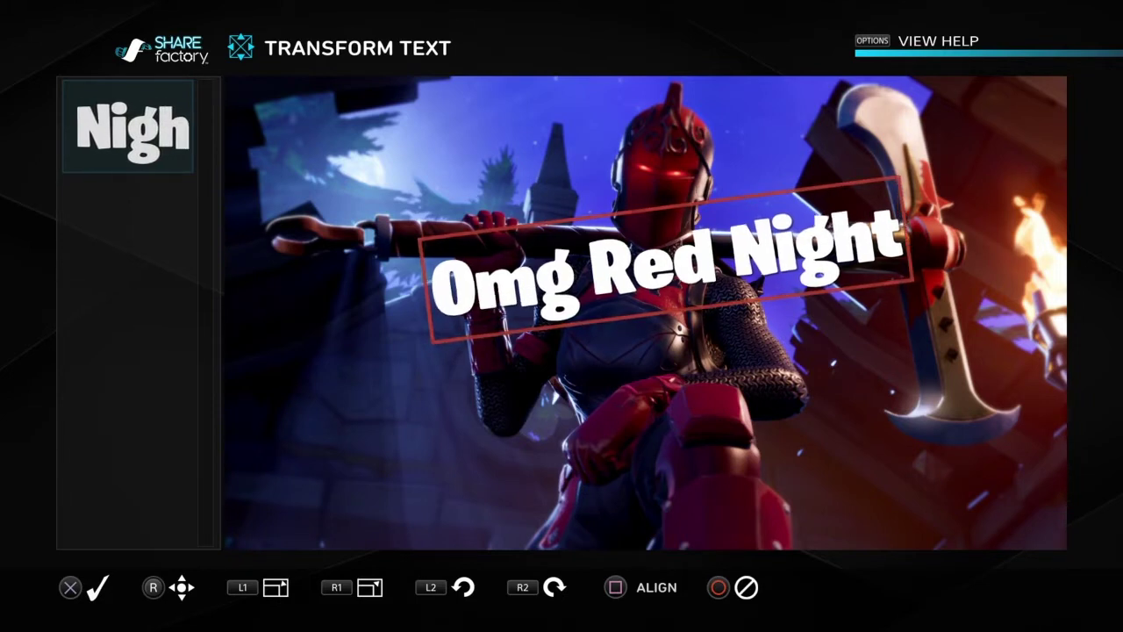
key(Page_Up)
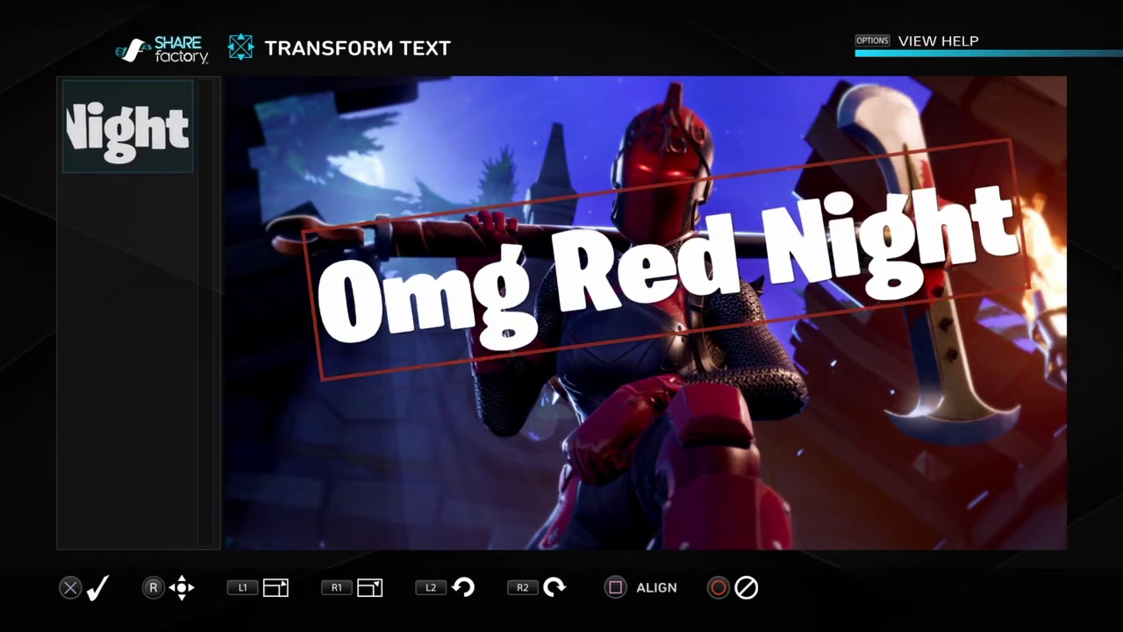
key(Page_Down)
key(Left)
key(Right)
key(Up)
key(Down)
key(Page_Up)
key(Left)
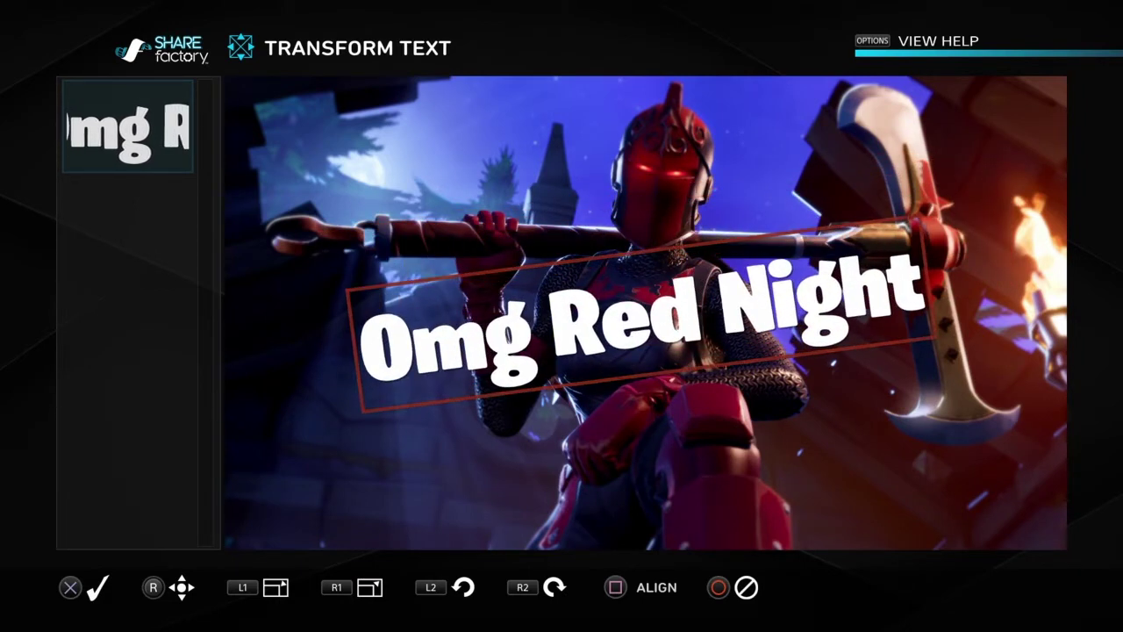
key(Return)
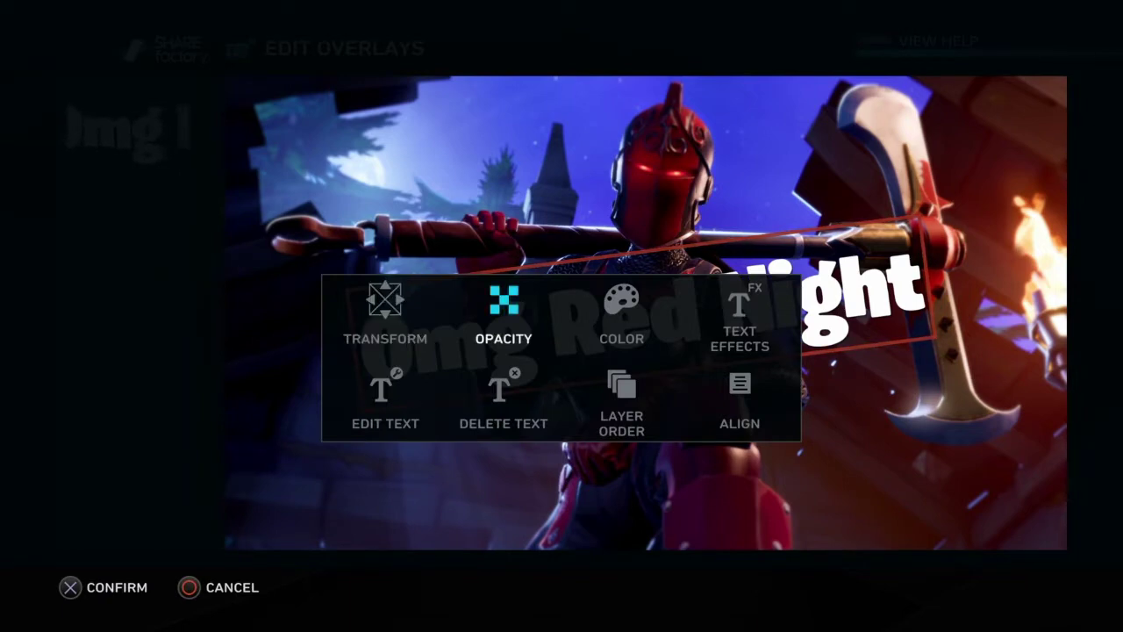
Try the light blue, purple and black preset colors on the text
key(Return)
key(Down)
key(Down)
key(Down)
key(Down)
key(Return)
key(Return)
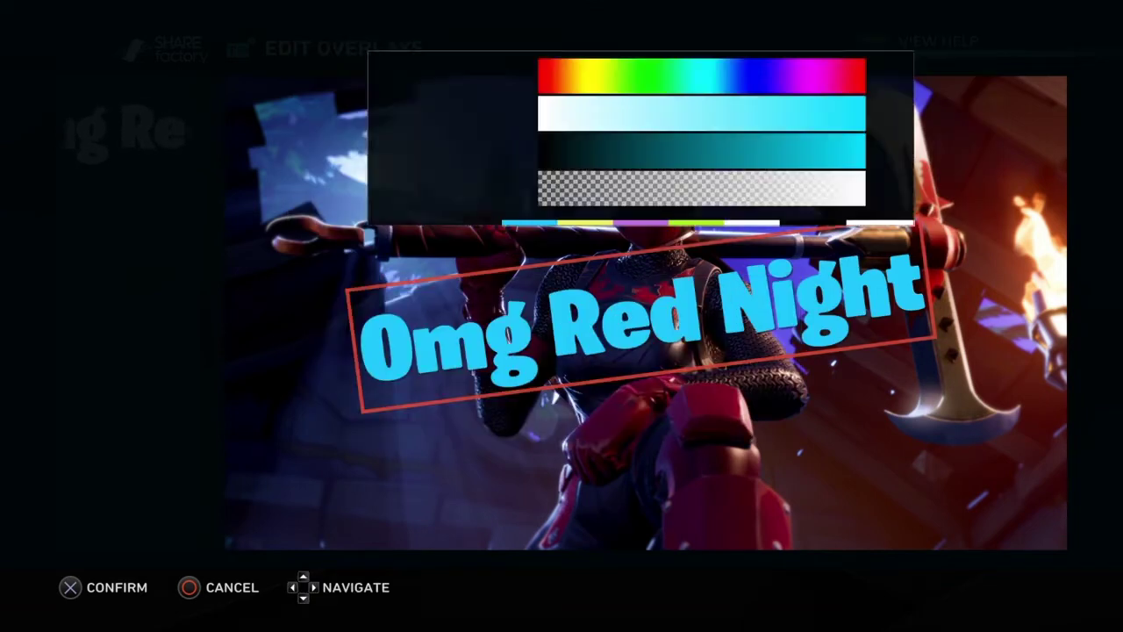
key(Down)
key(Down)
key(Down)
key(Down)
key(Right)
key(Right)
key(Return)
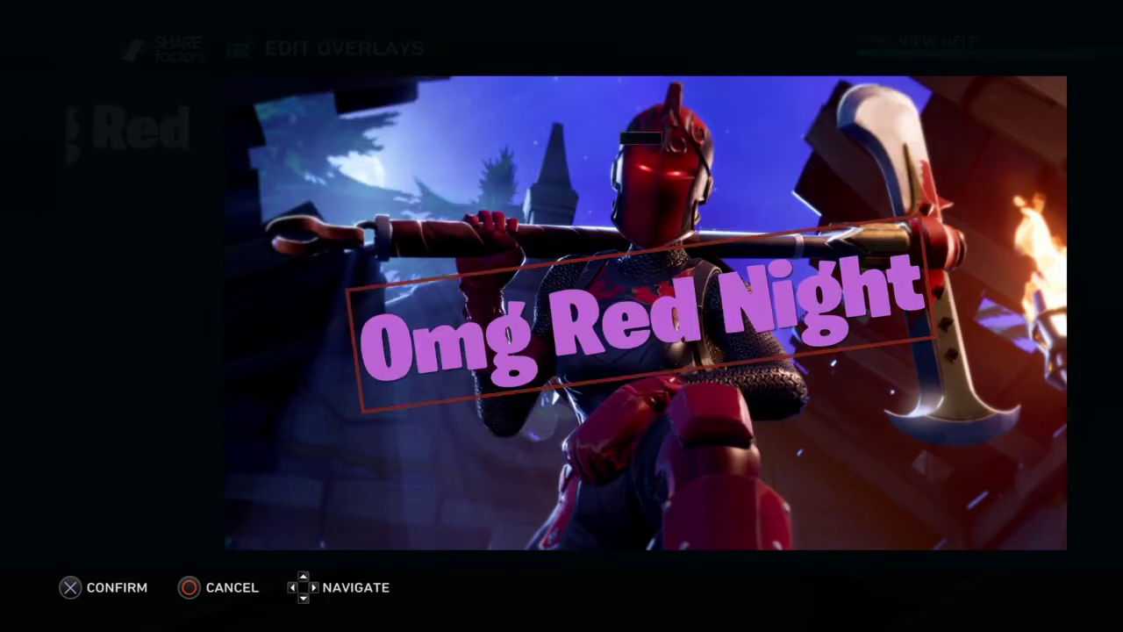
key(Return)
key(Right)
key(Return)
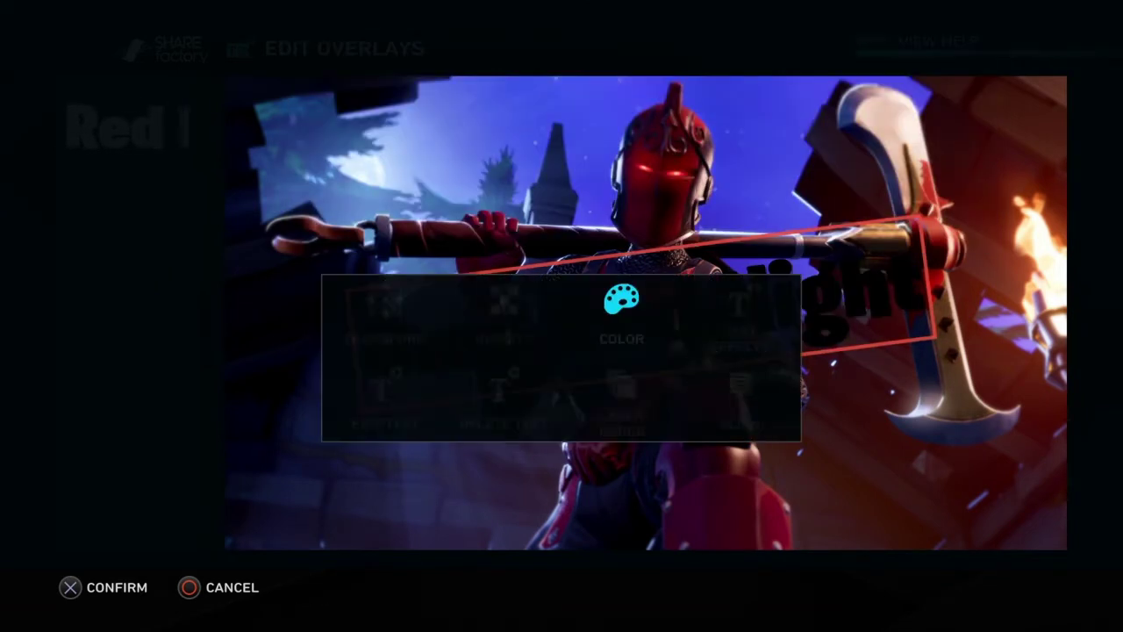
Make the text pure red with hue 0, saturation 100 and brightness 100
key(Return)
key(Down)
key(Down)
key(Down)
key(Up)
key(Up)
key(Right)
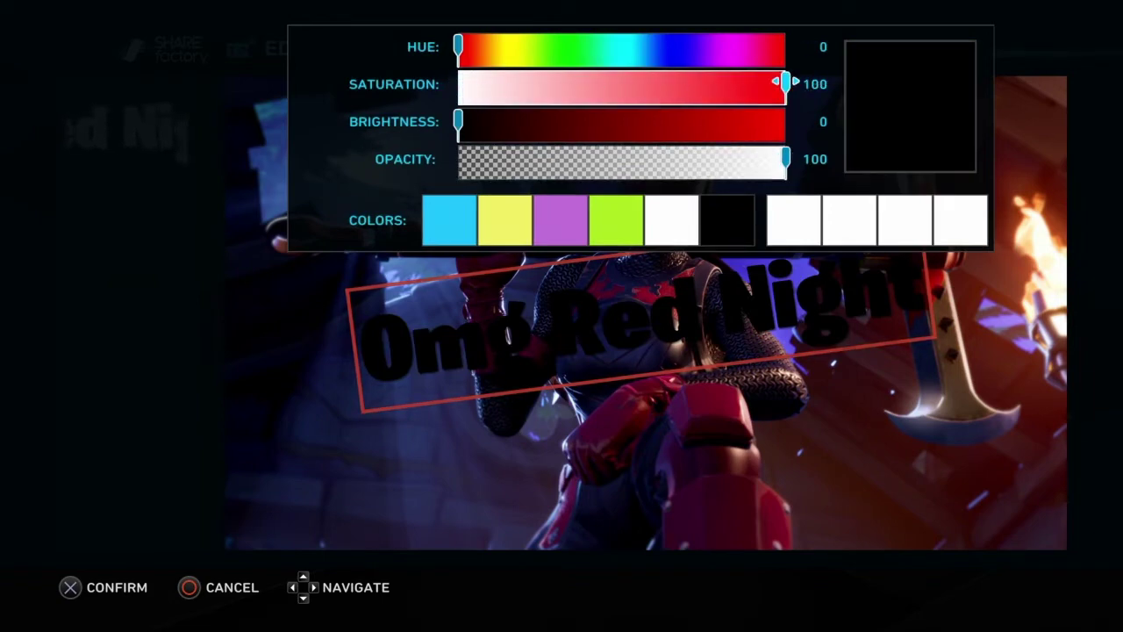
key(Down)
key(Right)
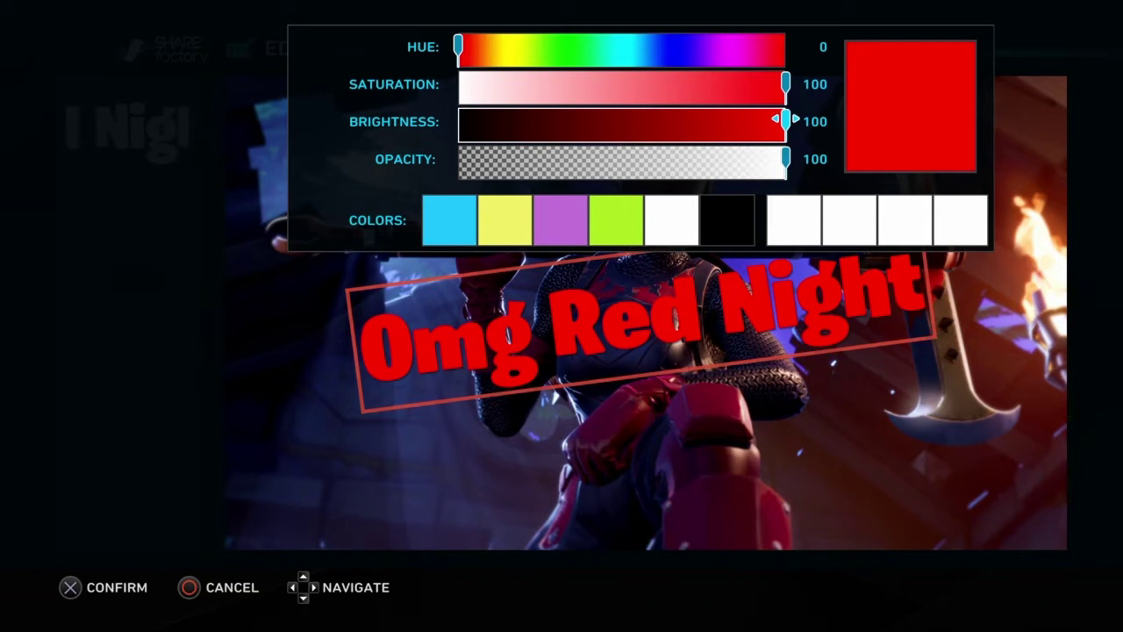
key(Return)
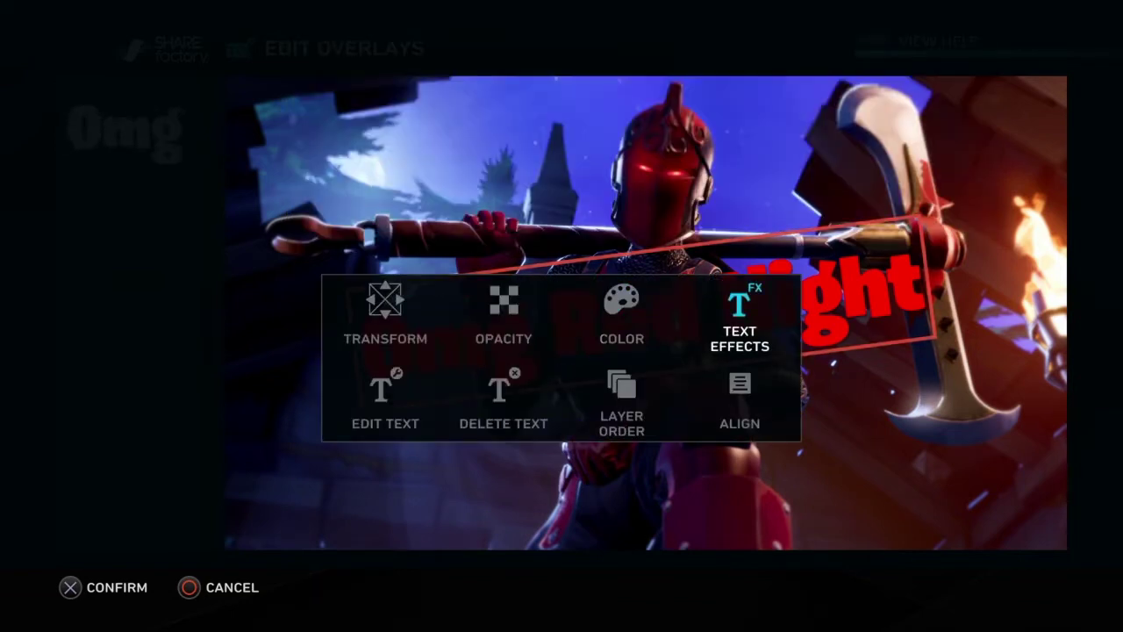
Apply the black-outline text effect to the red text
key(Return)
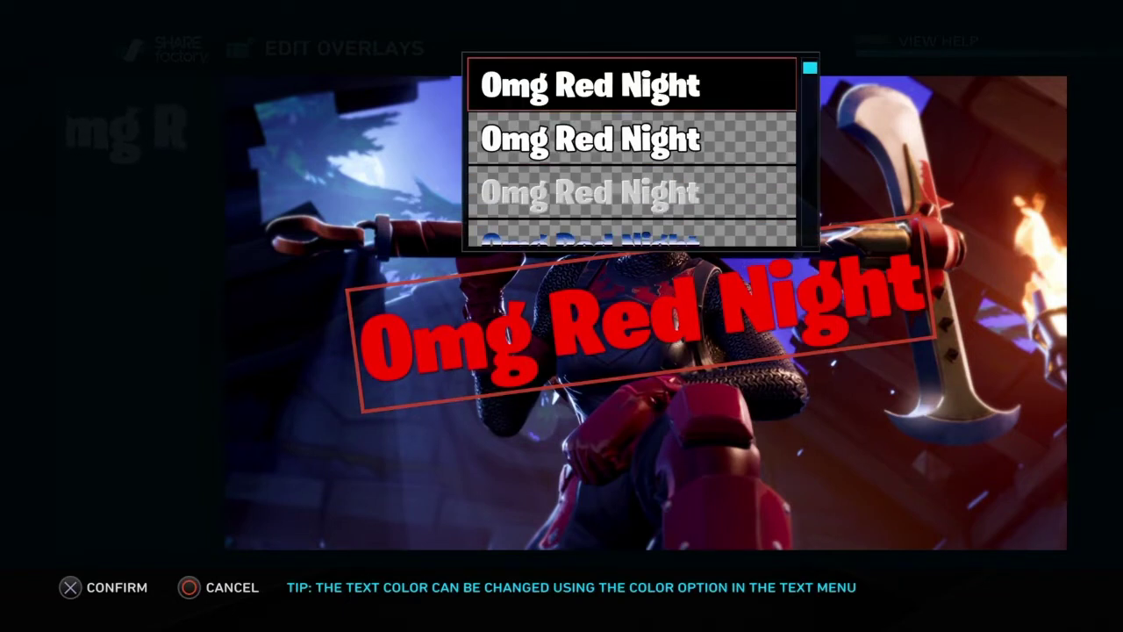
key(Down)
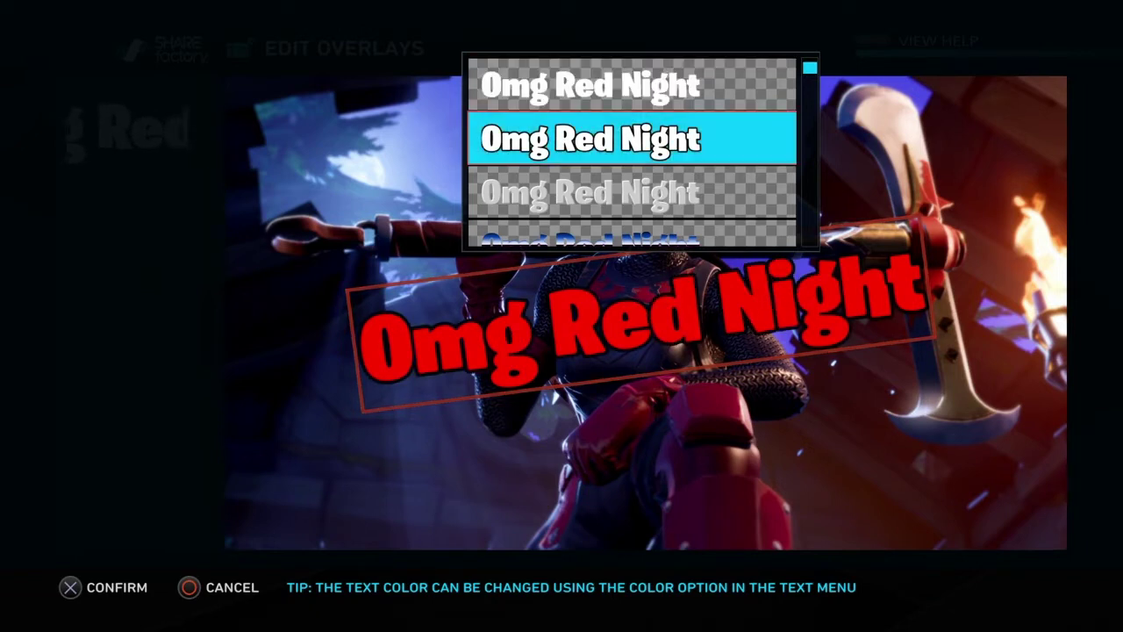
key(Return)
Preview the other text effects on the red text, including the metallic and patterned ones, without applying any
key(Down)
key(Down)
key(Down)
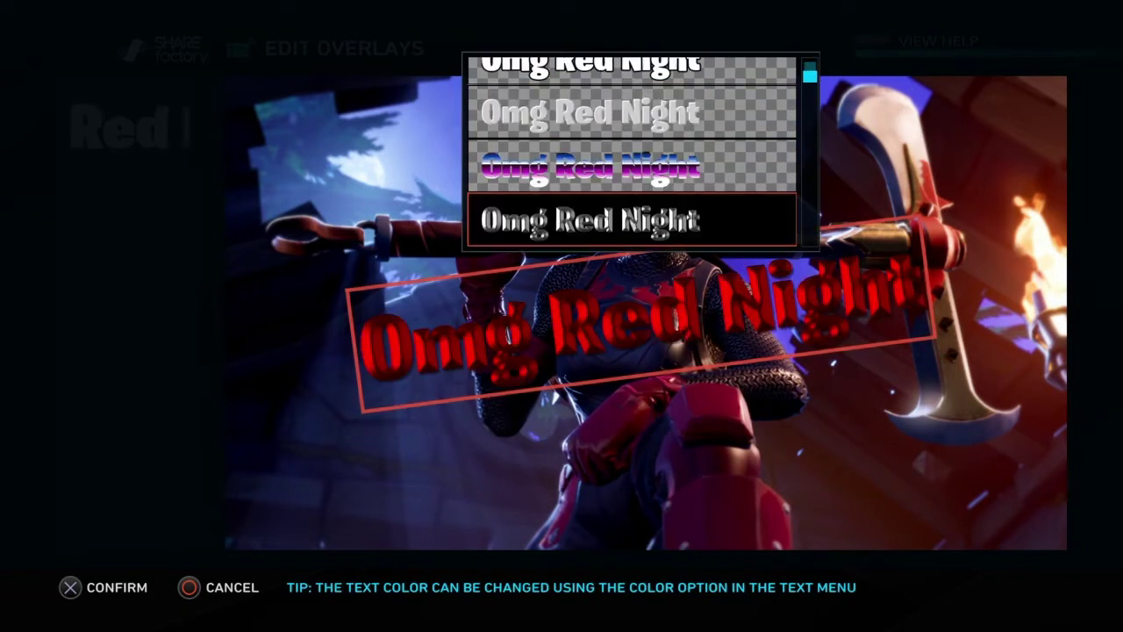
key(Down)
key(Down)
key(Down)
key(Down)
key(Down)
key(Down)
key(Down)
key(Down)
key(Down)
key(Down)
key(Down)
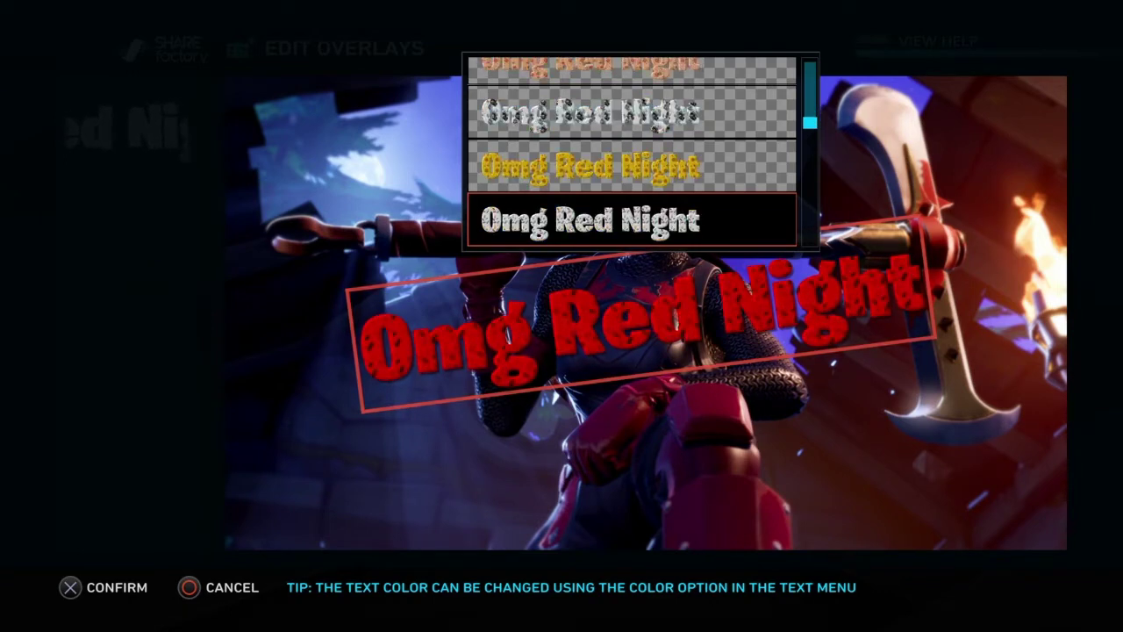
key(Down)
key(Down)
key(Down)
key(Down)
key(Down)
key(Down)
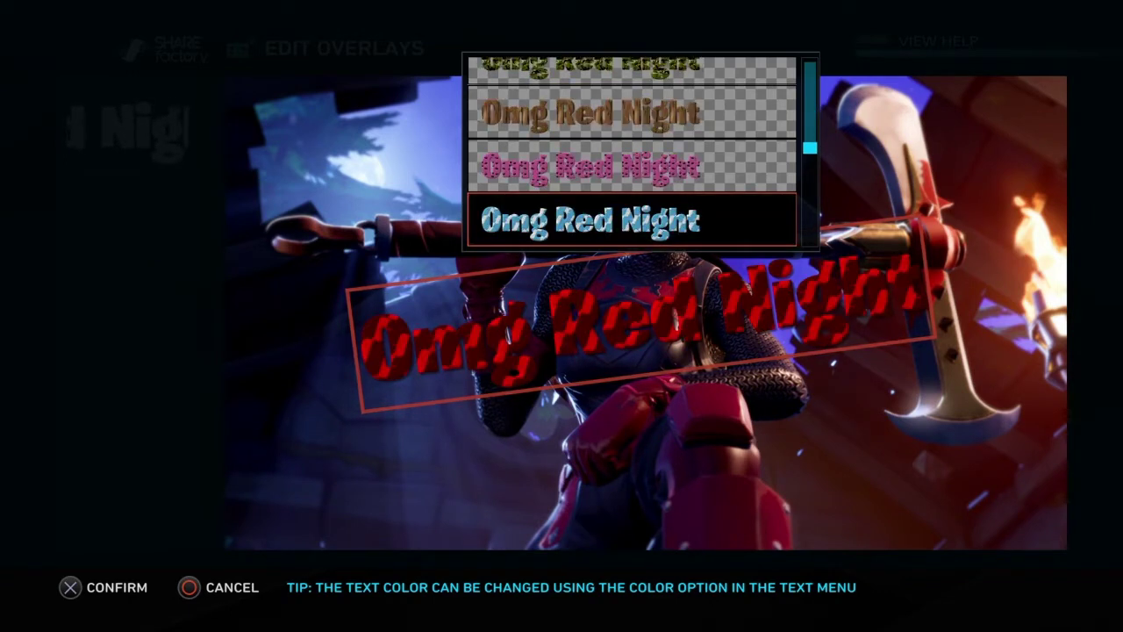
key(Down)
key(Down)
key(Down)
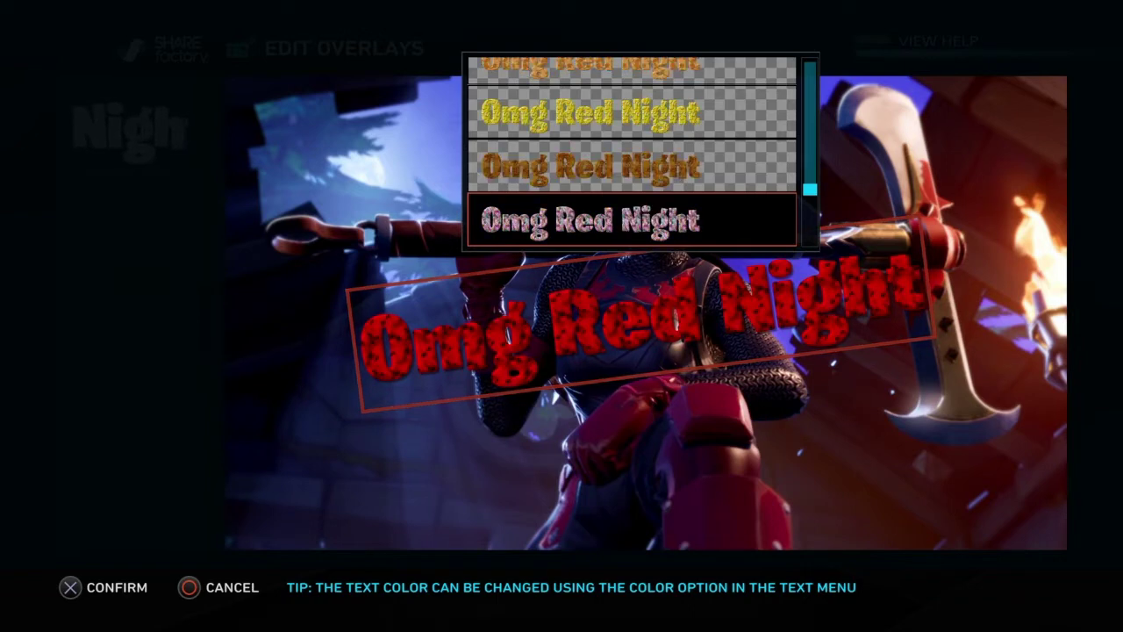
key(Escape)
Change the overlay text to "Omg Red Night?" and open its editing options
key(Left)
key(Left)
key(Left)
key(Escape)
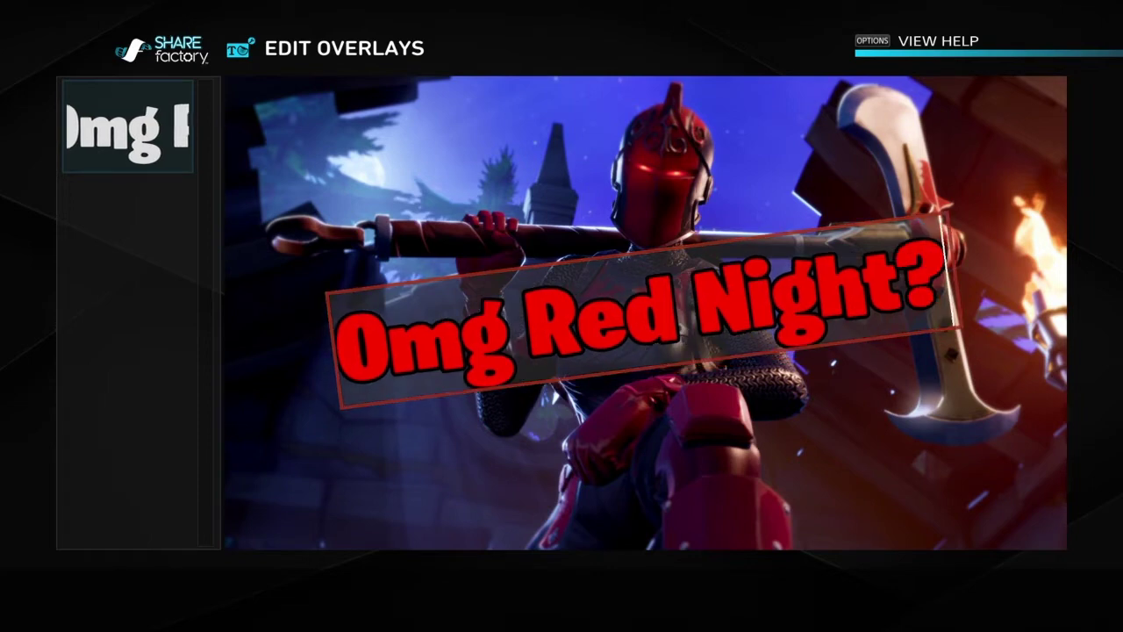
key(Return)
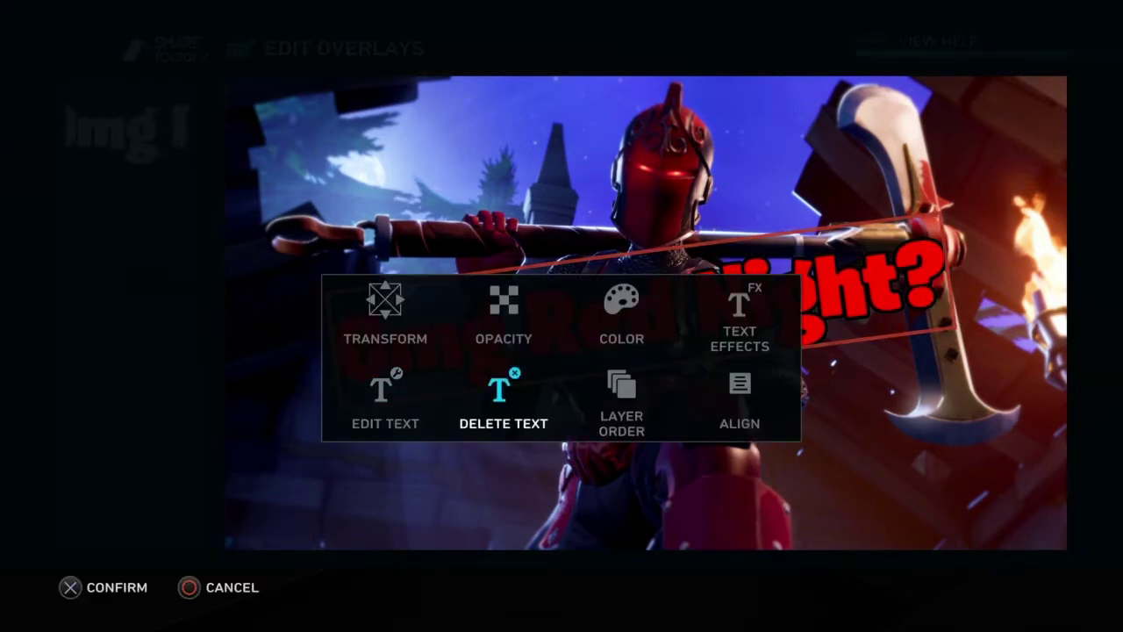
Leave the text editing options and the overlay editor, returning to the photo's frame layout view
key(Right)
key(Right)
key(Left)
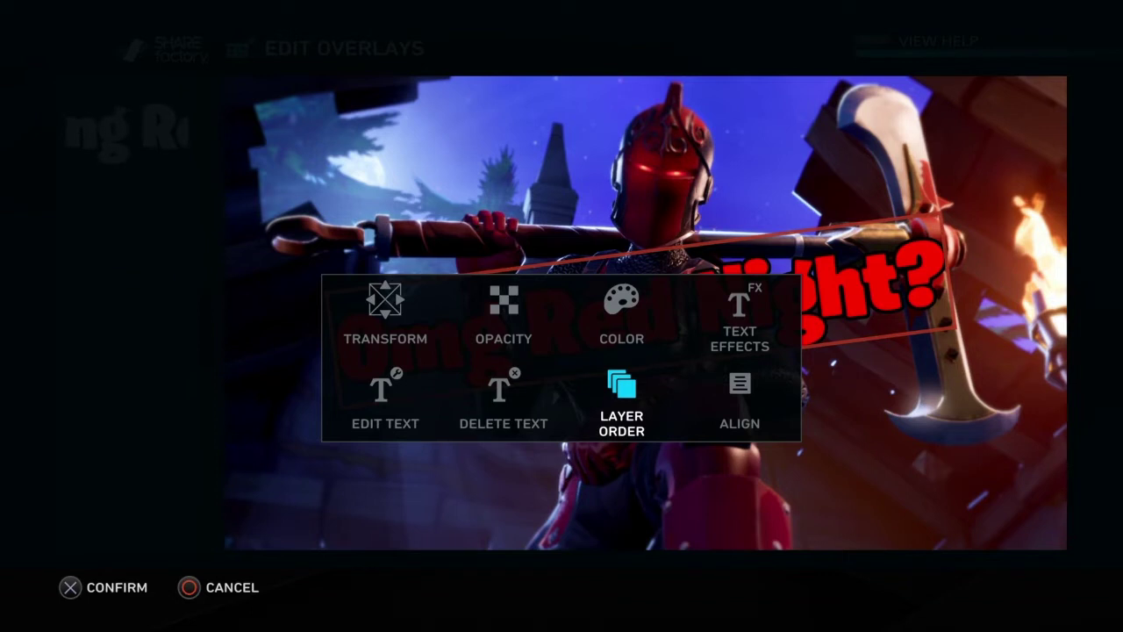
key(Left)
key(Left)
key(Right)
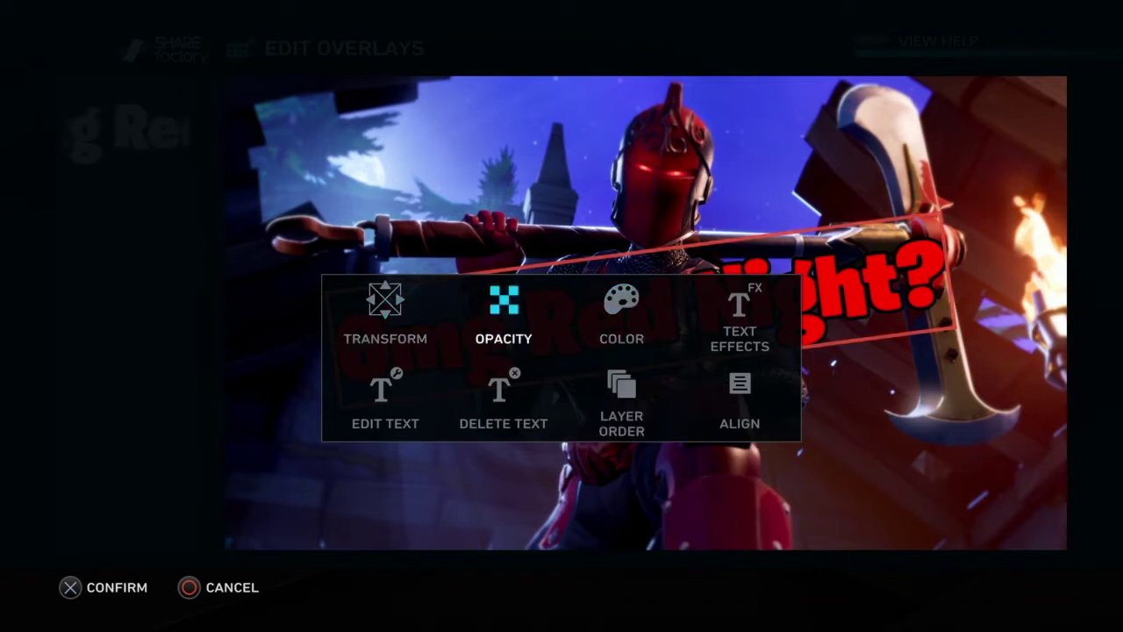
key(Down)
key(Left)
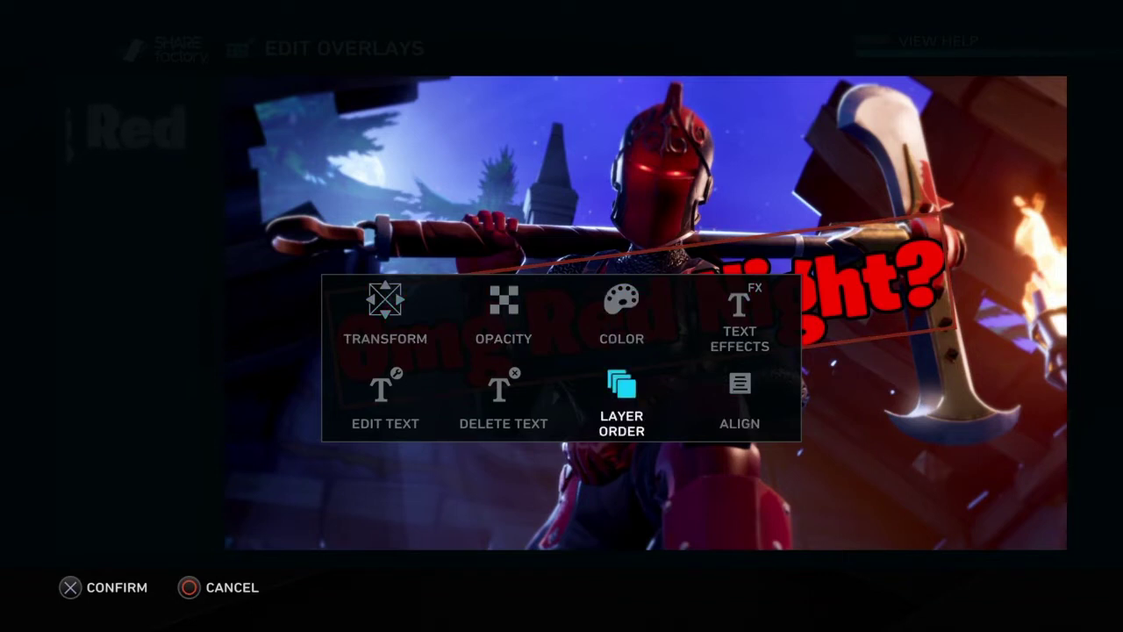
key(Escape)
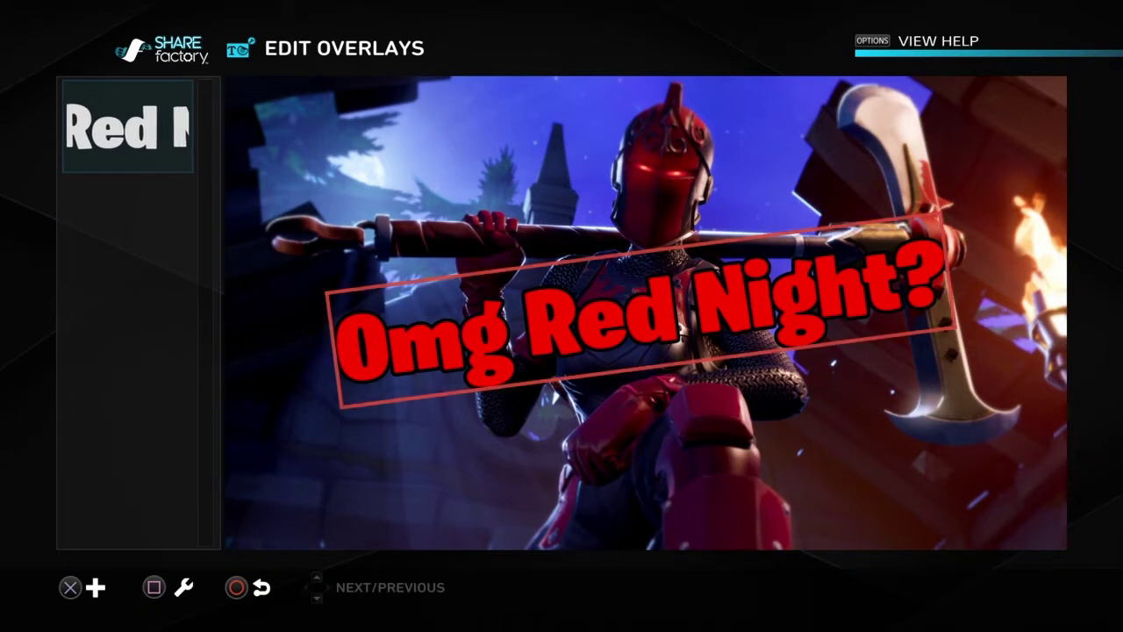
key(Escape)
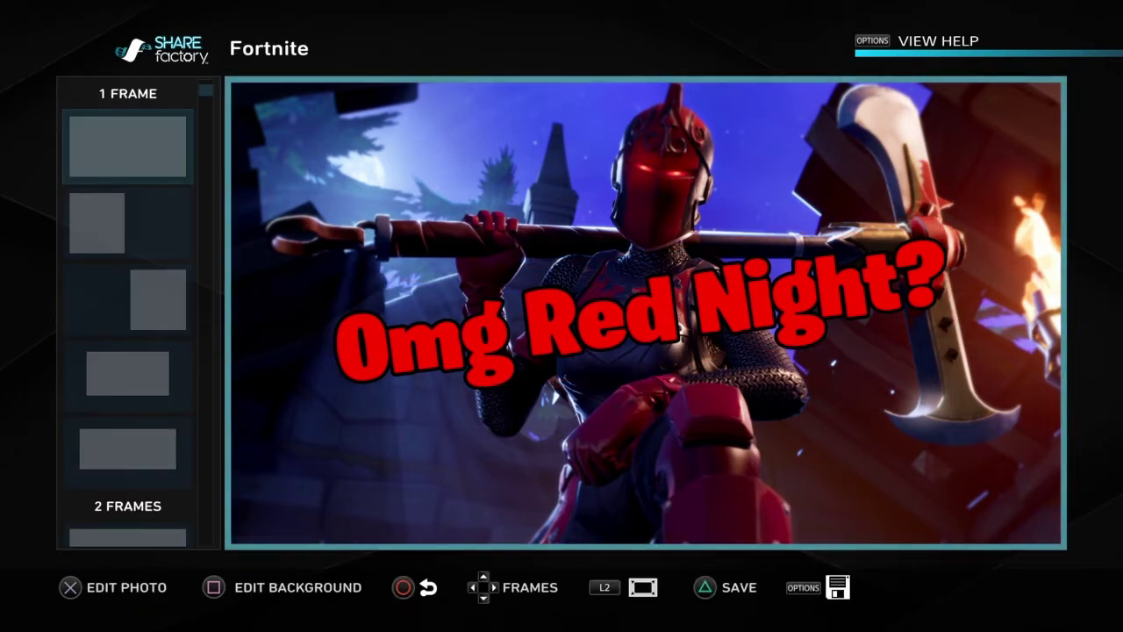
Preview the two-frame collage layouts, including stacked and side-by-side frames, without applying one
key(Right)
key(Down)
key(Down)
key(Down)
key(Down)
key(Down)
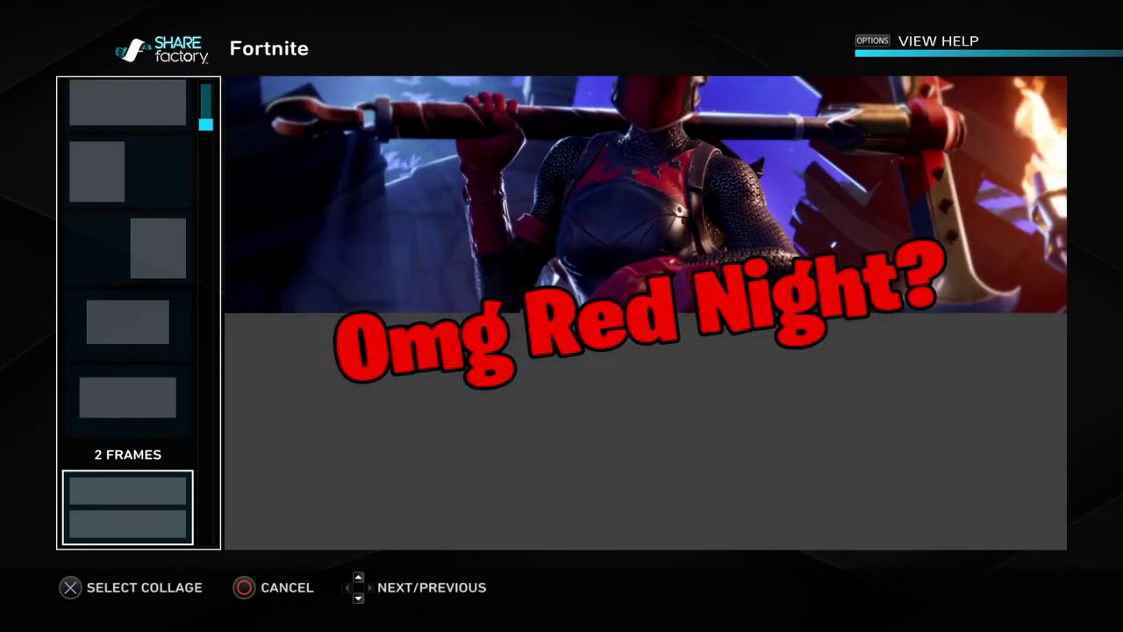
key(Down)
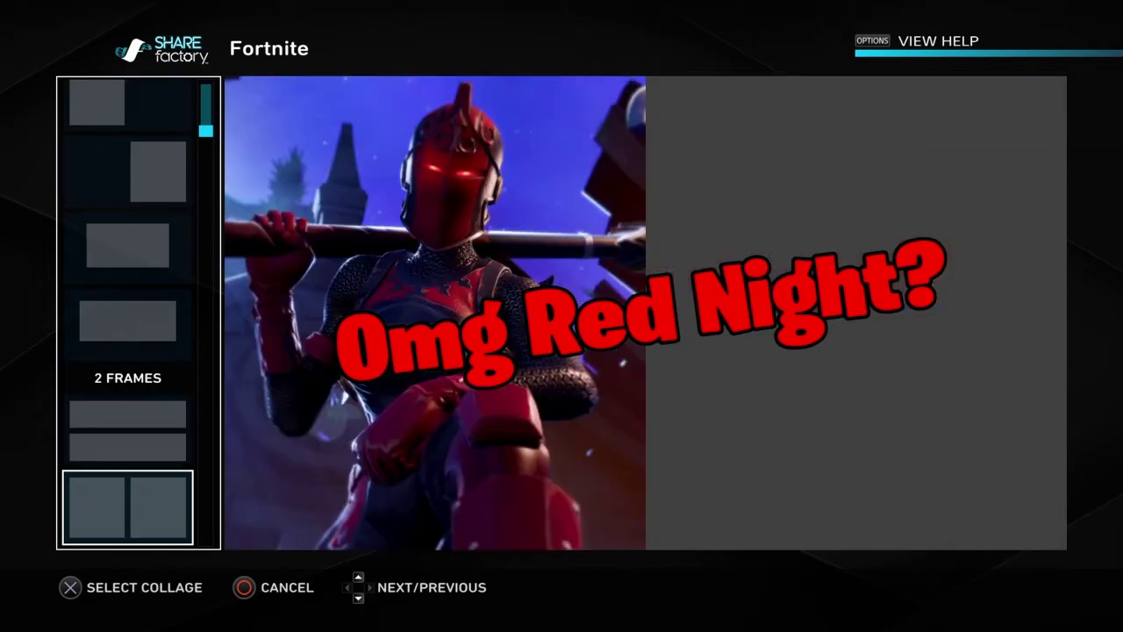
key(Down)
key(Up)
key(Escape)
Apply the two-frame collage layout with two equal frames side by side
key(Right)
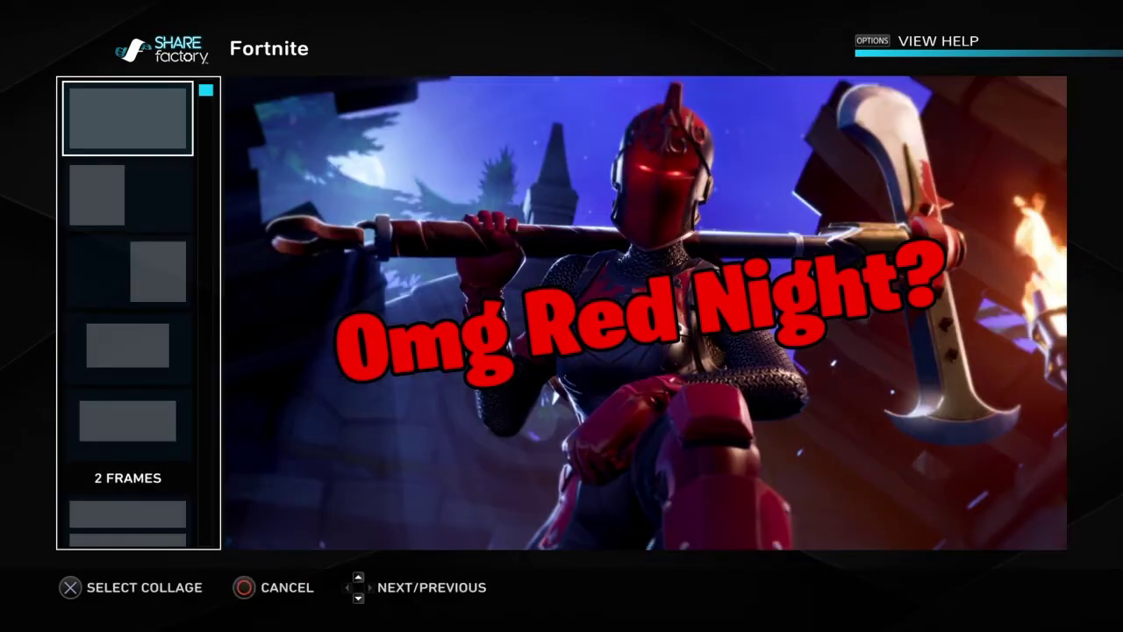
key(Down)
key(Down)
key(Down)
key(Down)
key(Down)
key(Down)
key(Down)
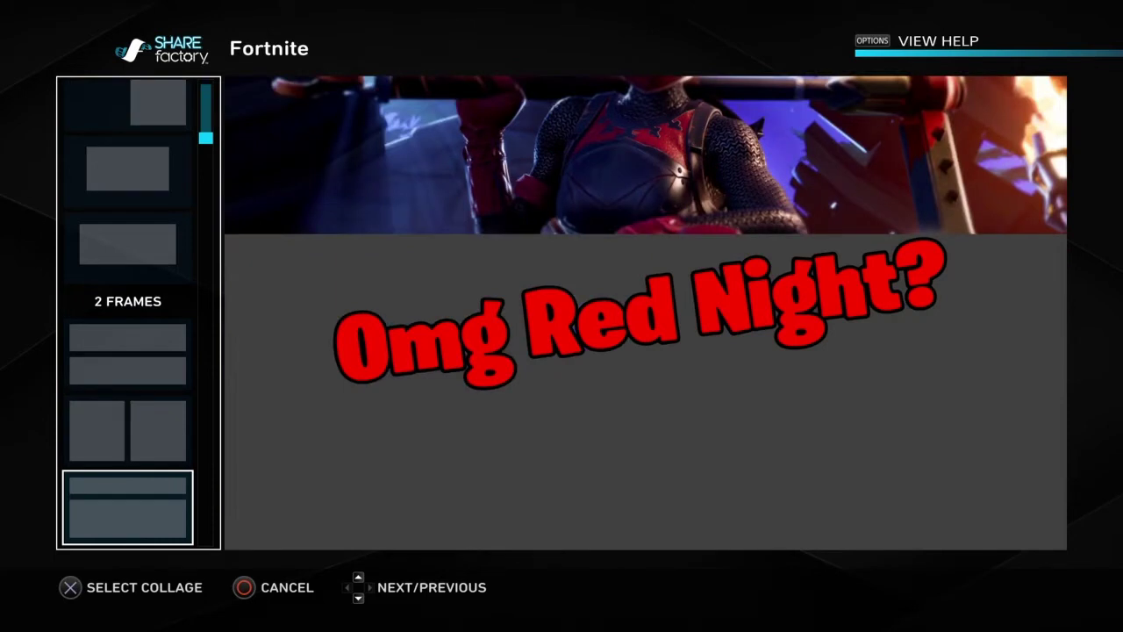
key(Up)
key(Return)
Fill the empty right frame with the Fortnite Art picture of the golden-armoured warrior beside the pagoda
key(Right)
key(Left)
key(Right)
key(Return)
key(Up)
key(Return)
key(Down)
key(Right)
key(Right)
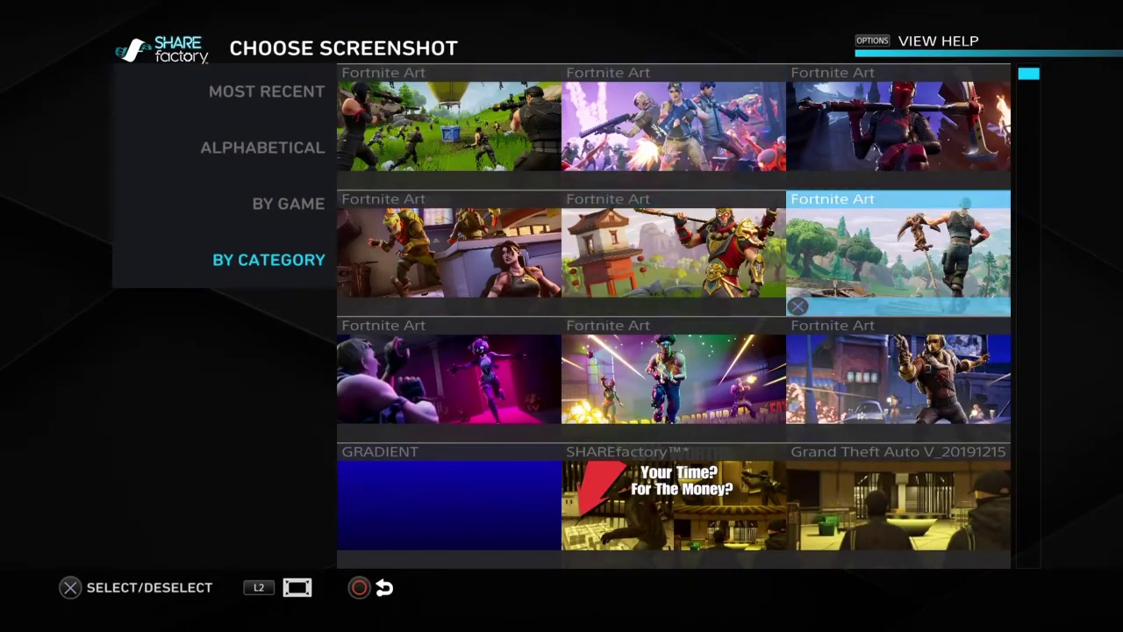
key(Left)
key(Down)
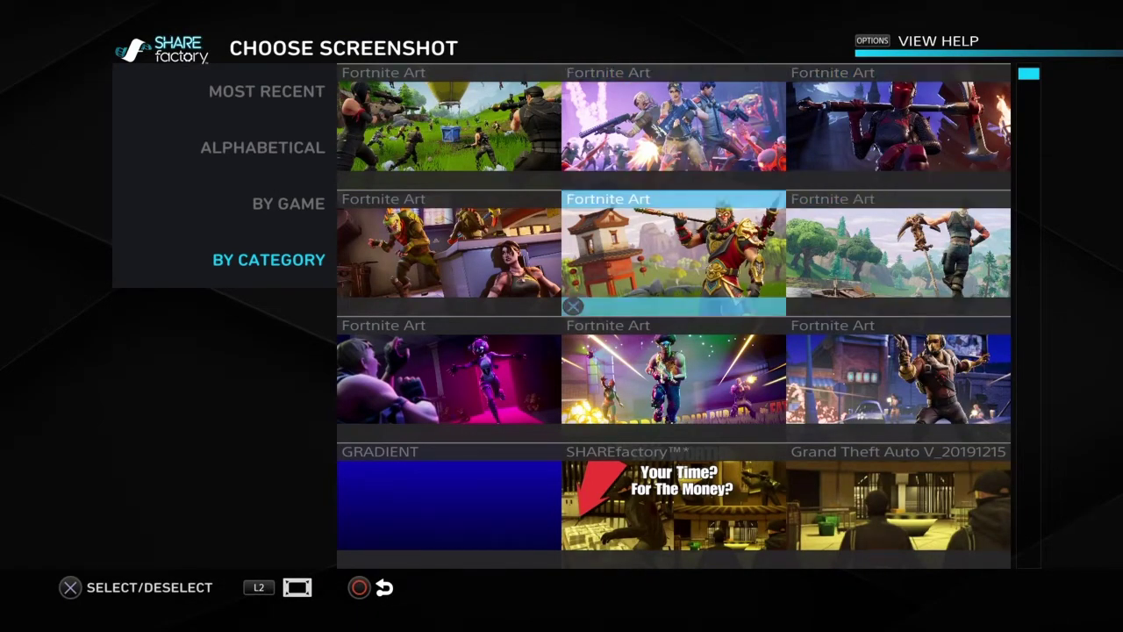
key(Return)
key(s)
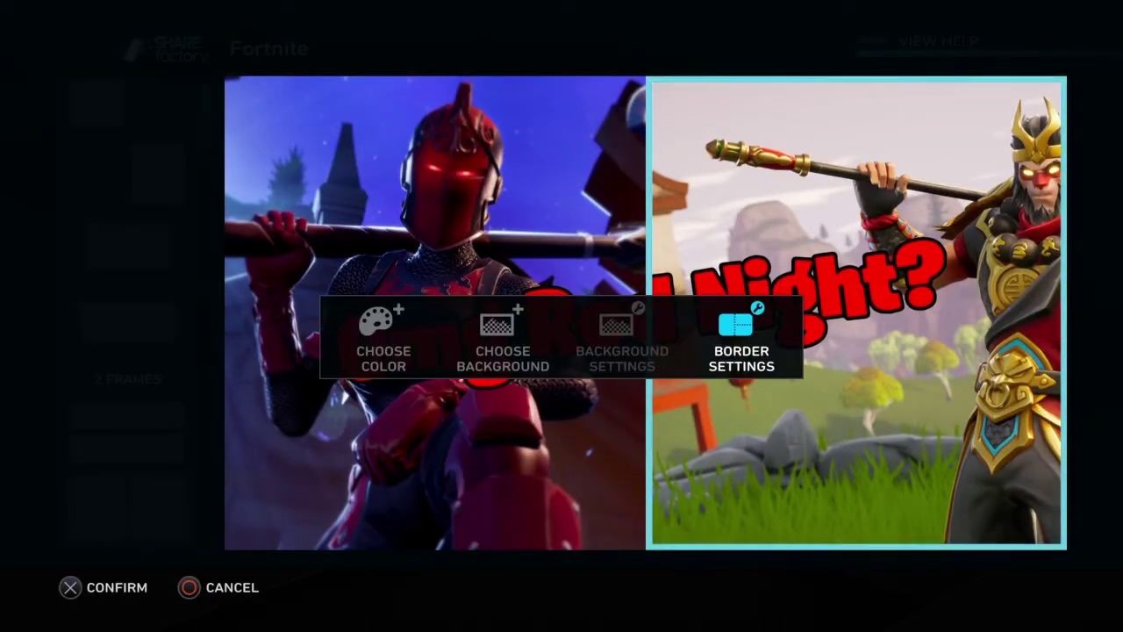
key(Left)
key(Left)
key(Escape)
Pan the right frame's picture at 100% zoom so that the golden-armoured warrior fits inside the frame
key(Return)
key(Right)
key(Right)
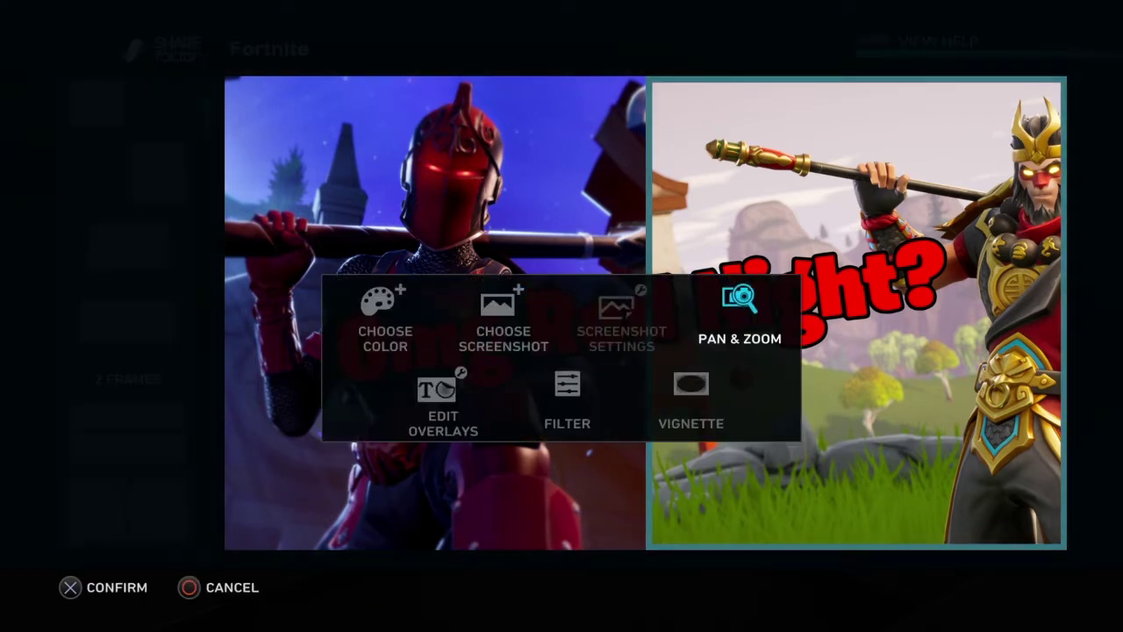
key(Return)
key(Left)
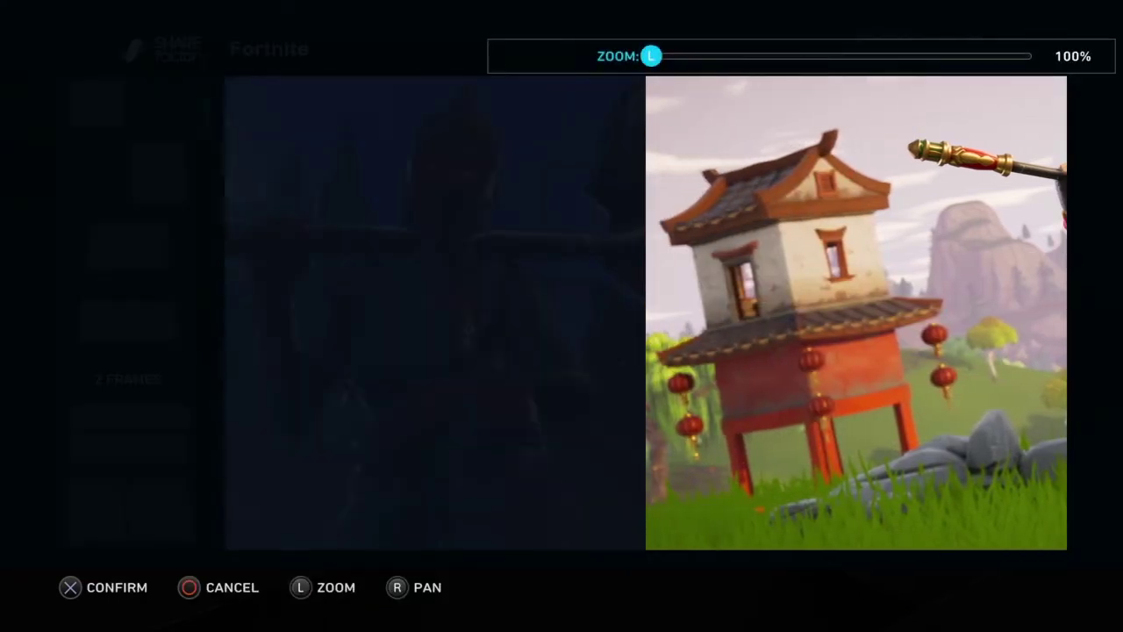
key(Right)
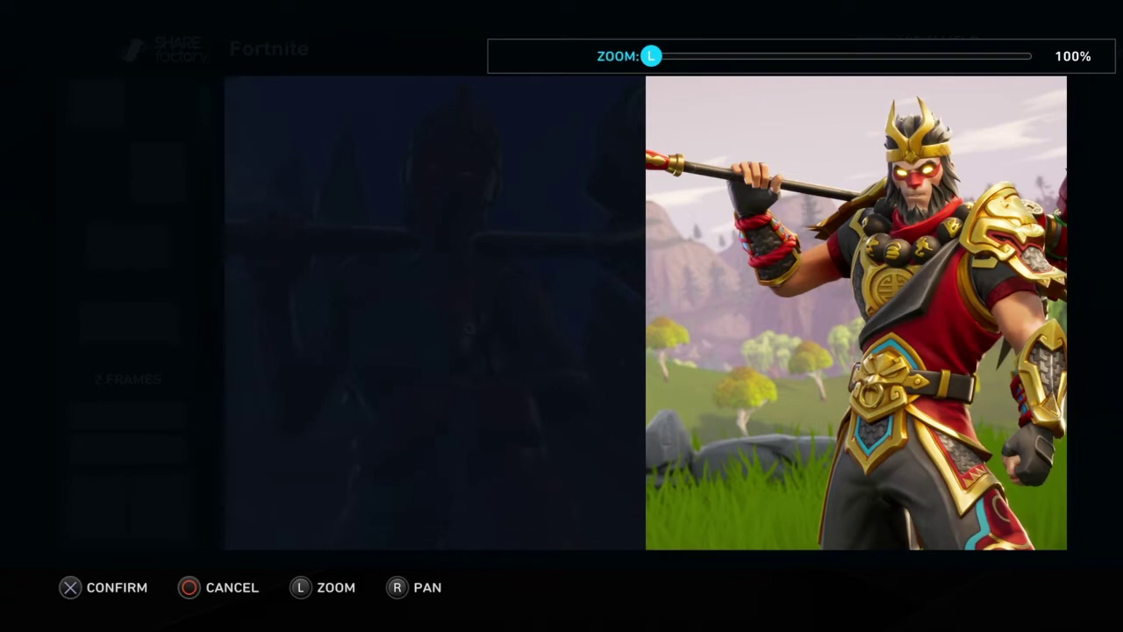
key(Return)
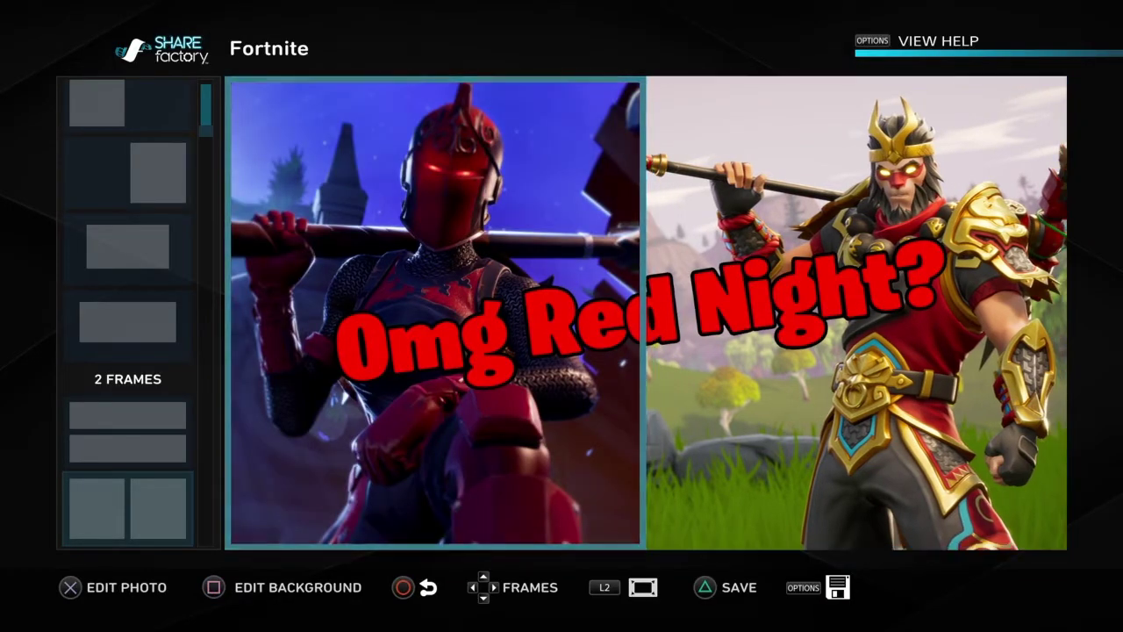
key(Right)
key(Left)
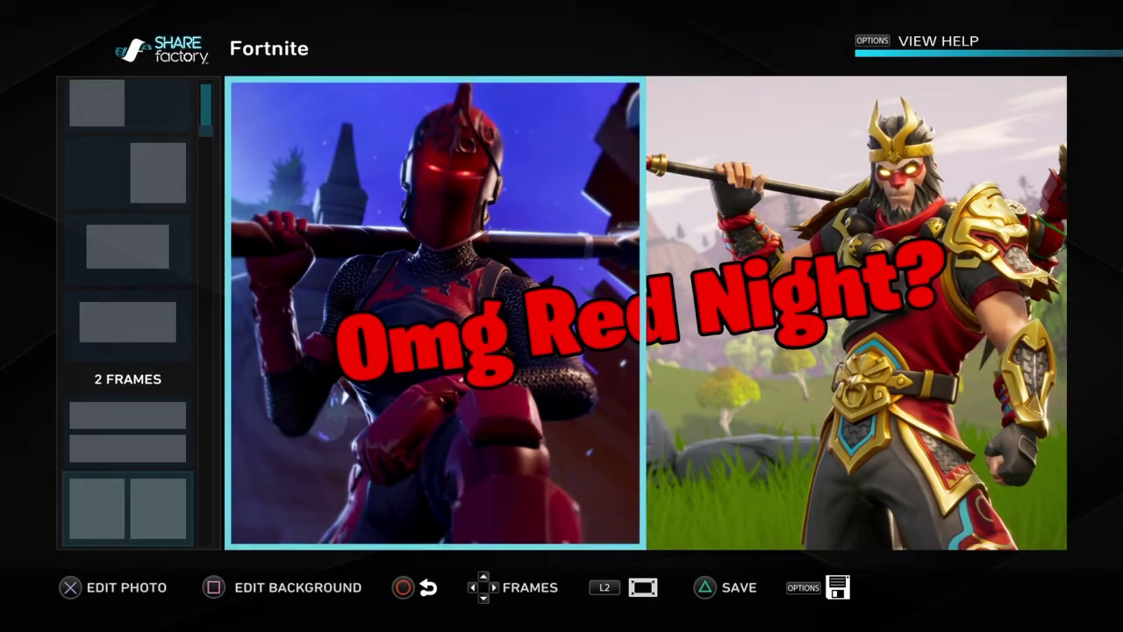
key(Right)
key(Left)
key(Right)
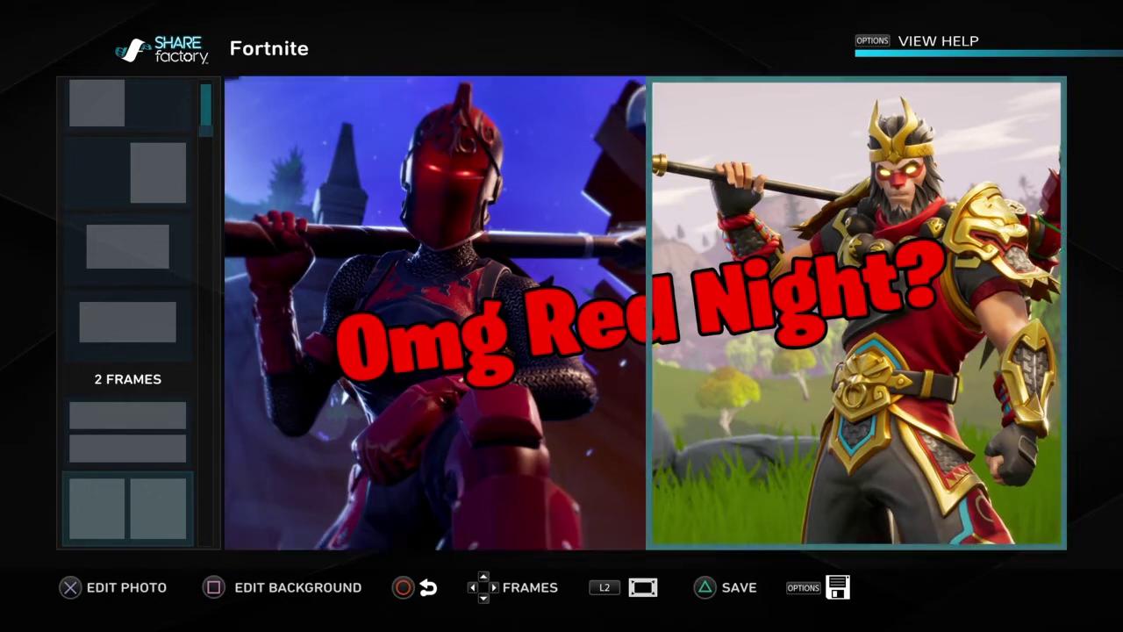
Preview the three-, four- and five-frame collage layouts with the two pictures without applying any
key(L2)
key(Down)
key(Down)
key(Down)
key(Down)
key(Down)
key(Down)
key(Down)
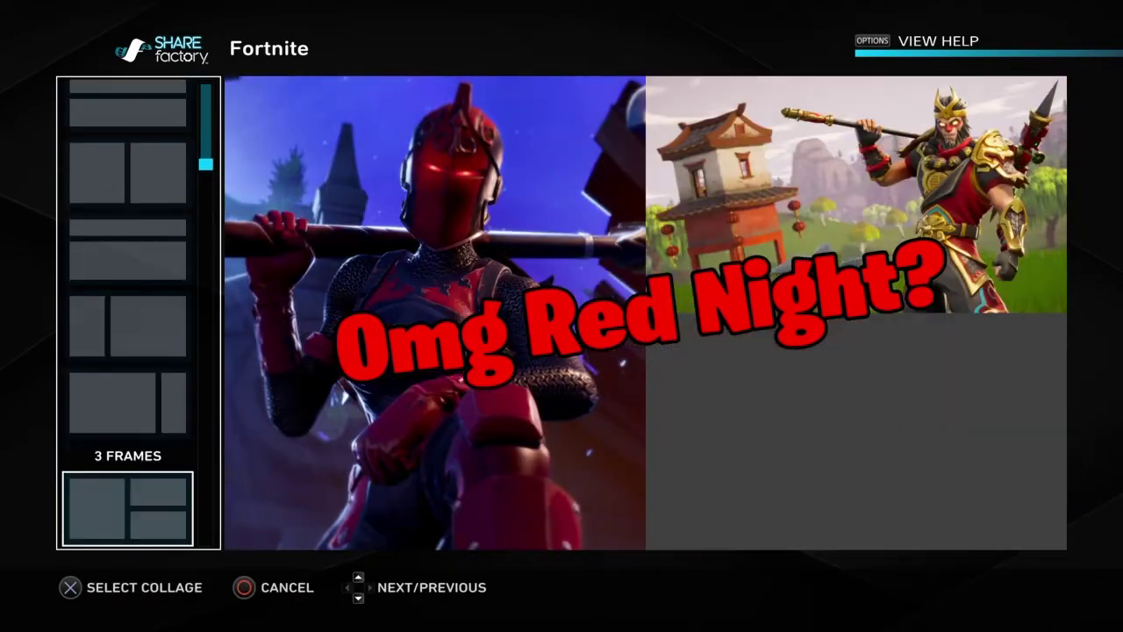
key(Down)
key(Down)
key(Down)
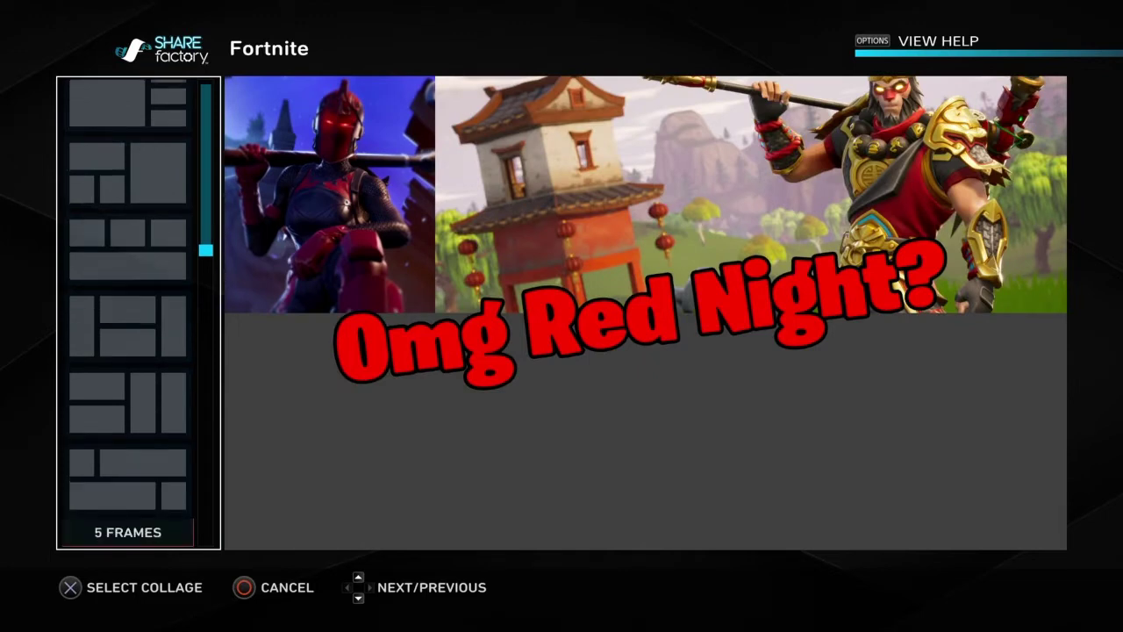
key(Down)
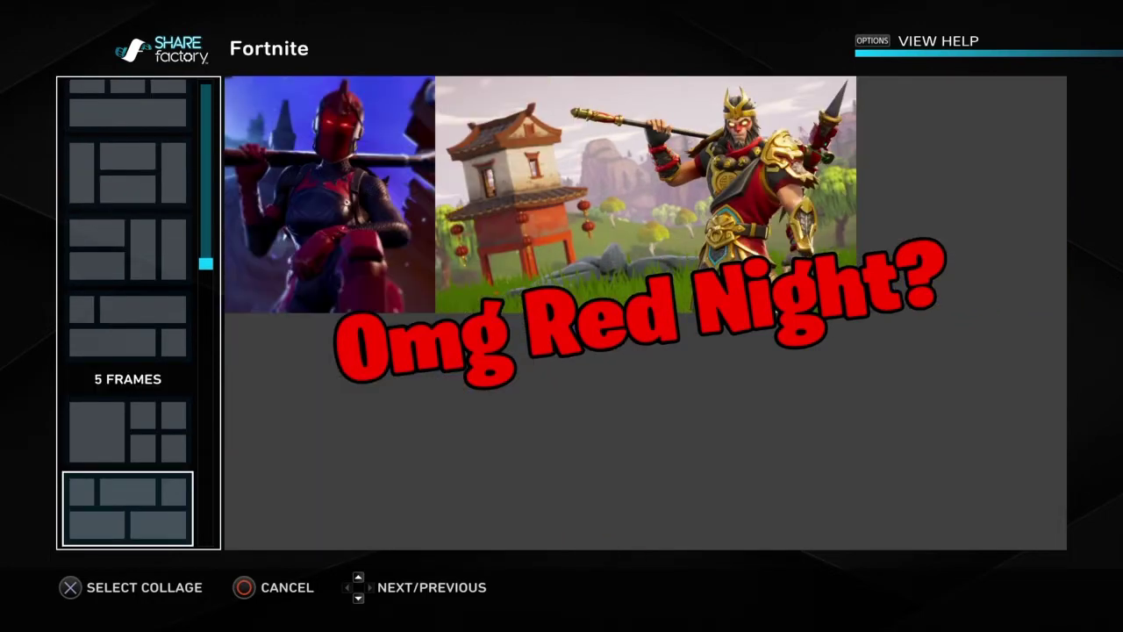
key(Up)
key(Up)
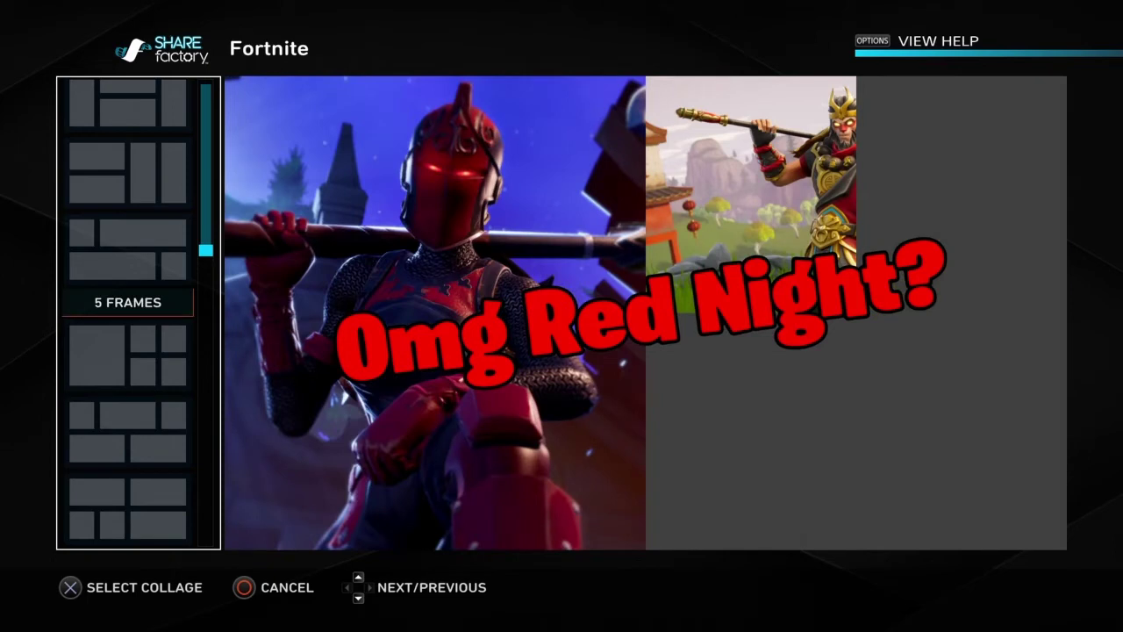
key(Up)
key(Up)
key(Up)
key(Up)
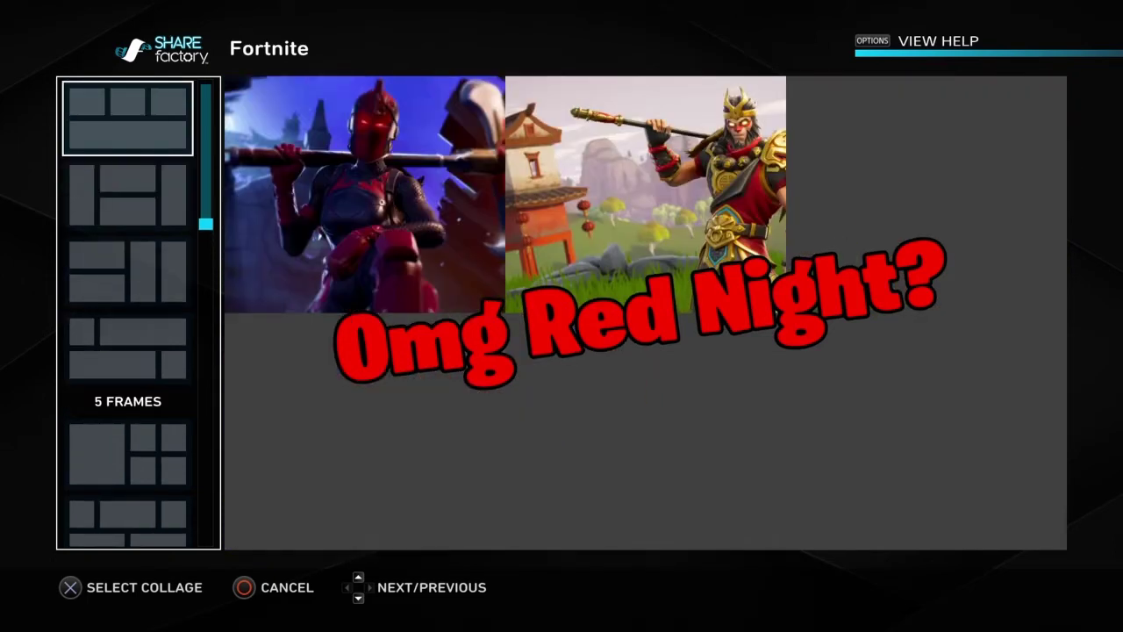
key(Up)
key(Up)
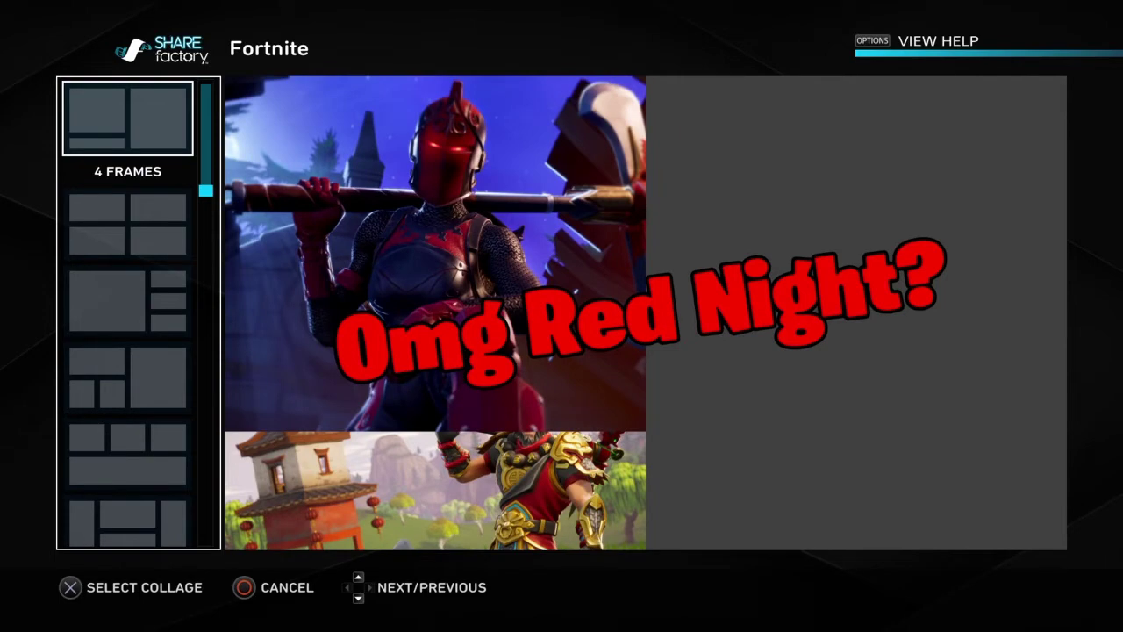
key(Escape)
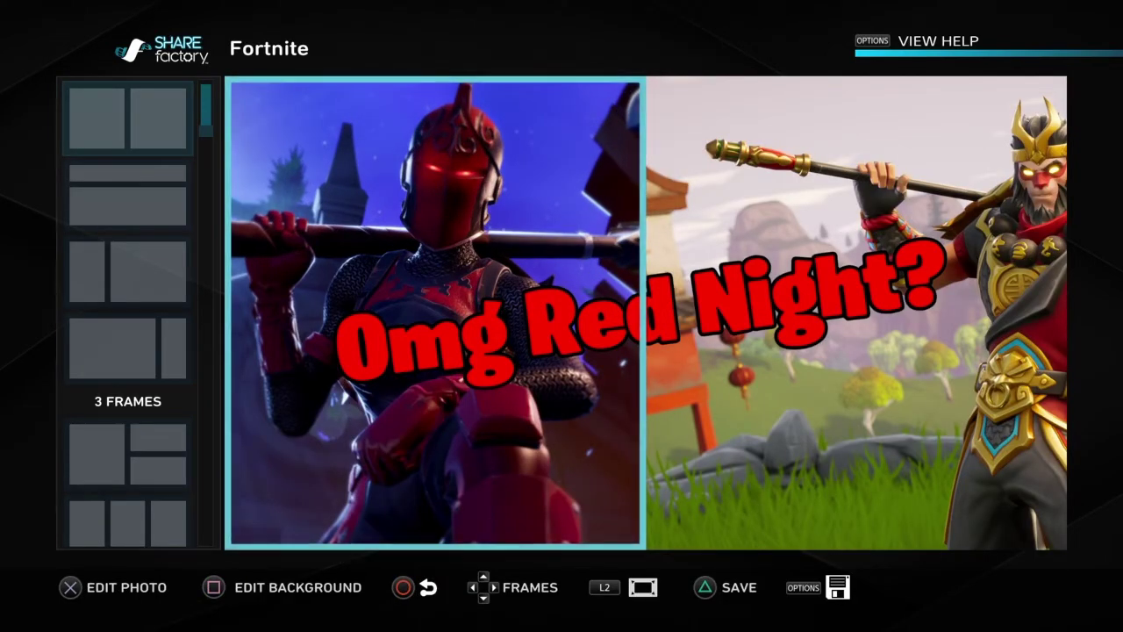
Preview the stacked two-frame layout and the bordered one-frame layout on the photo
key(Escape)
key(Escape)
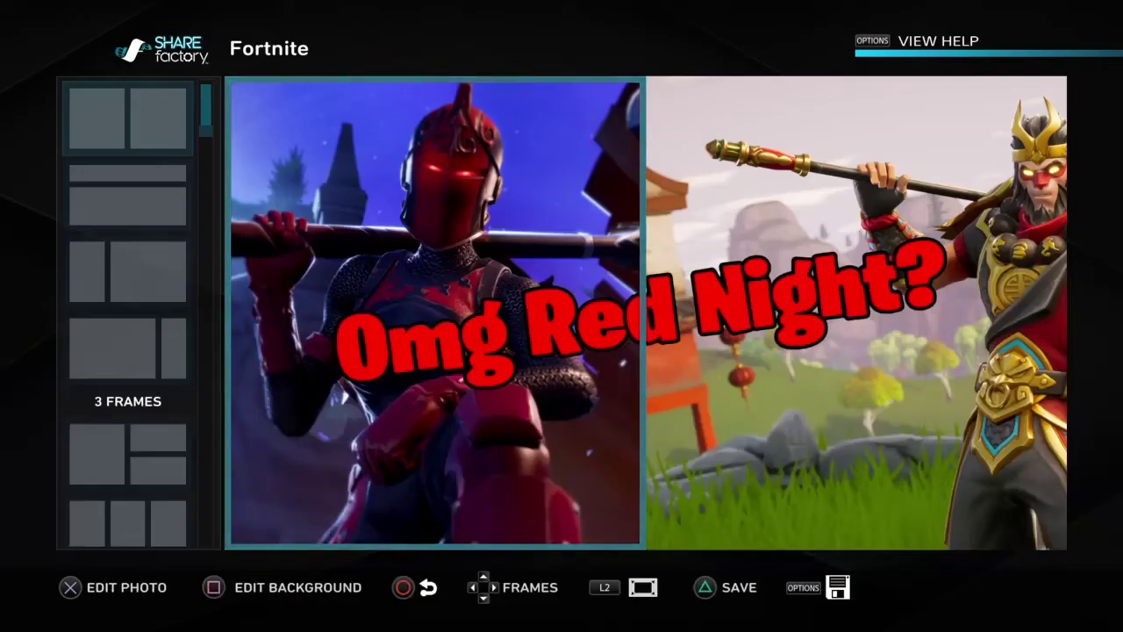
key(Left)
key(Up)
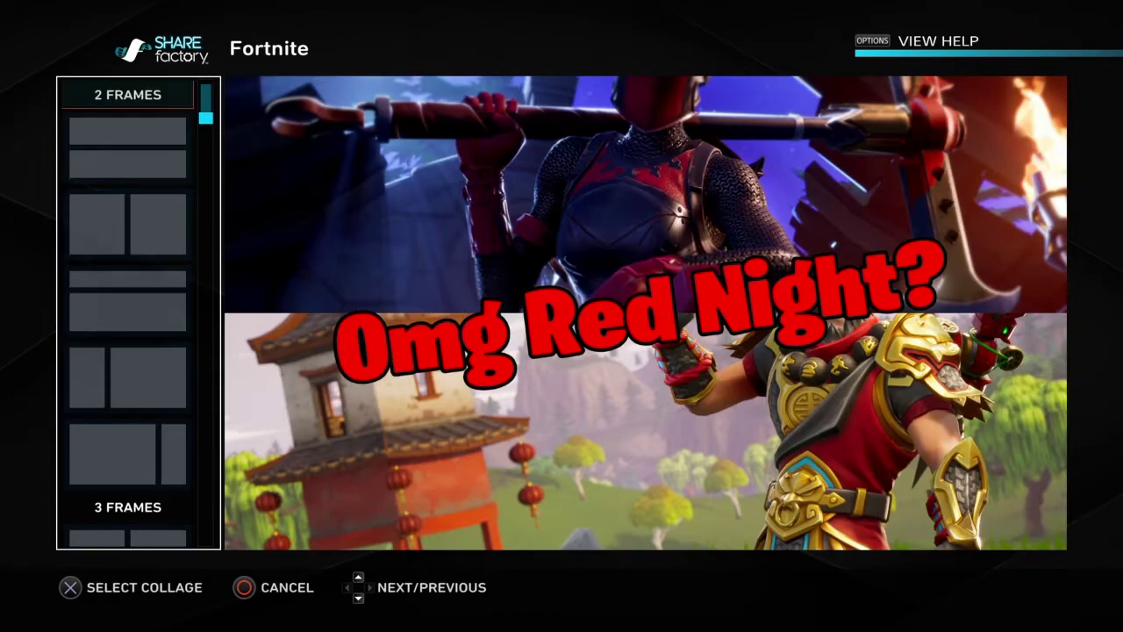
key(Escape)
key(Right)
key(Up)
key(Up)
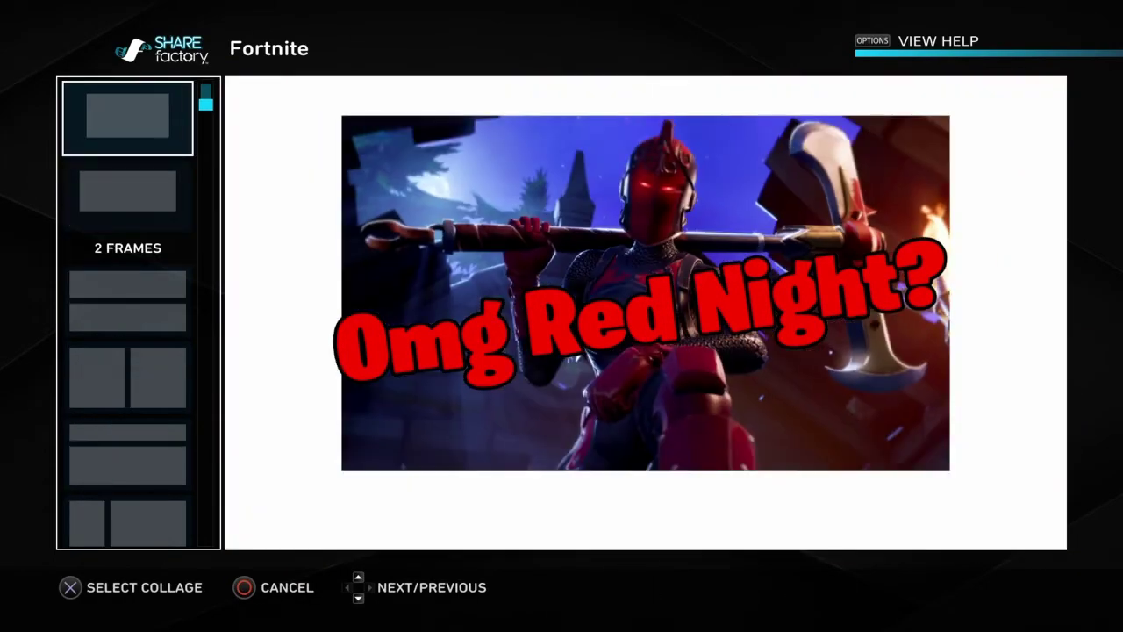
key(Up)
key(Up)
key(Up)
key(Escape)
Apply the one-frame layout in which the red knight picture fills the whole canvas
key(Right)
key(Up)
key(Down)
key(Up)
key(Up)
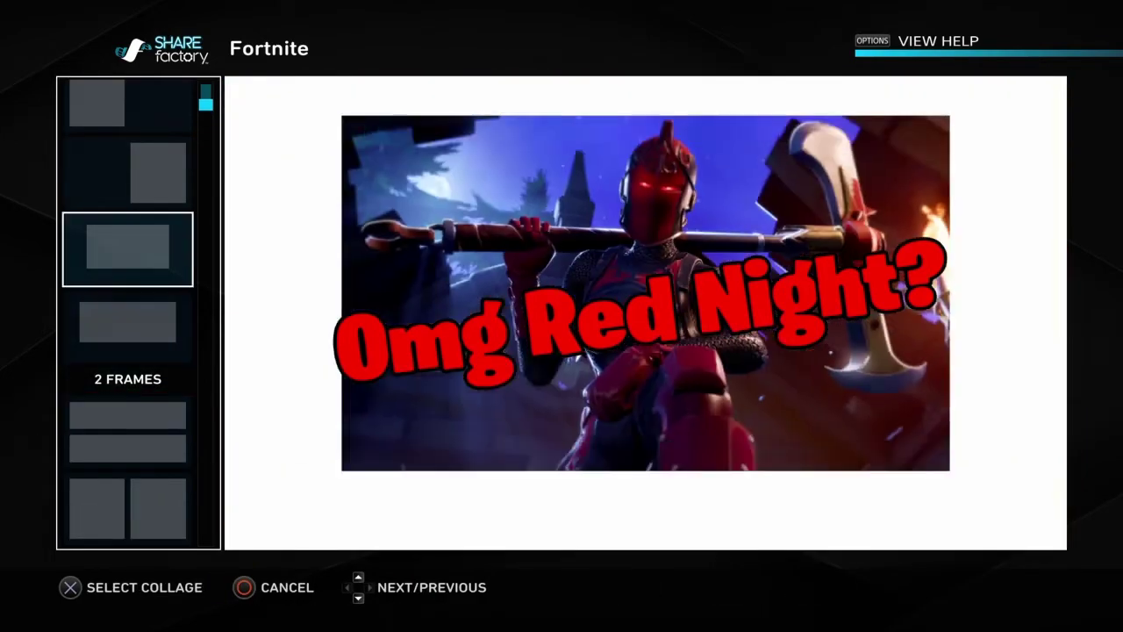
key(Up)
key(Up)
key(Up)
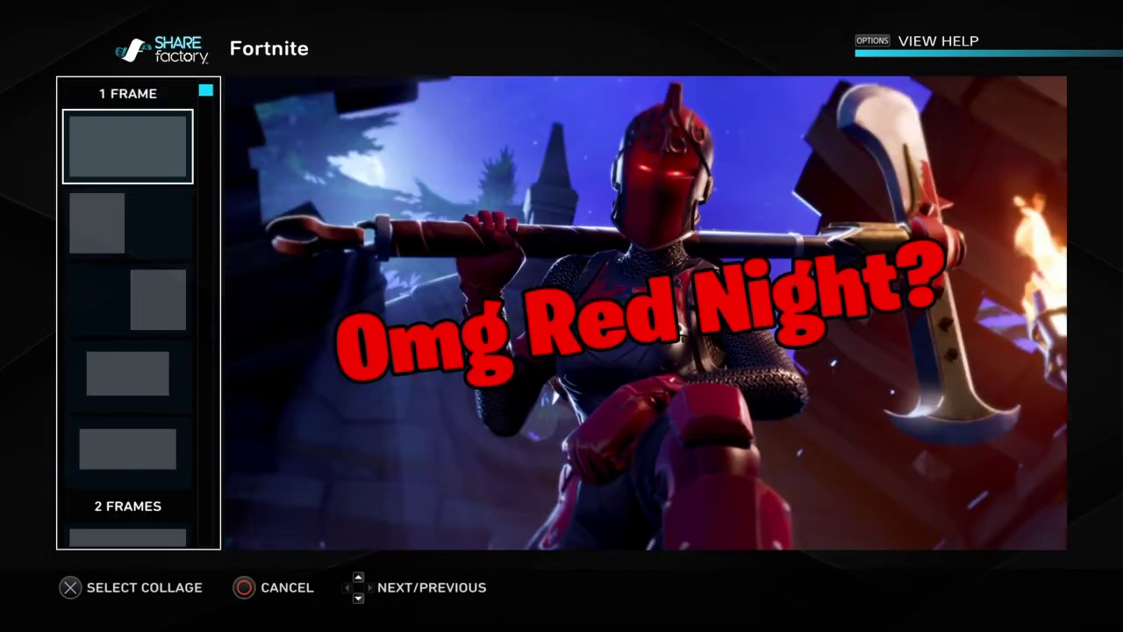
key(Return)
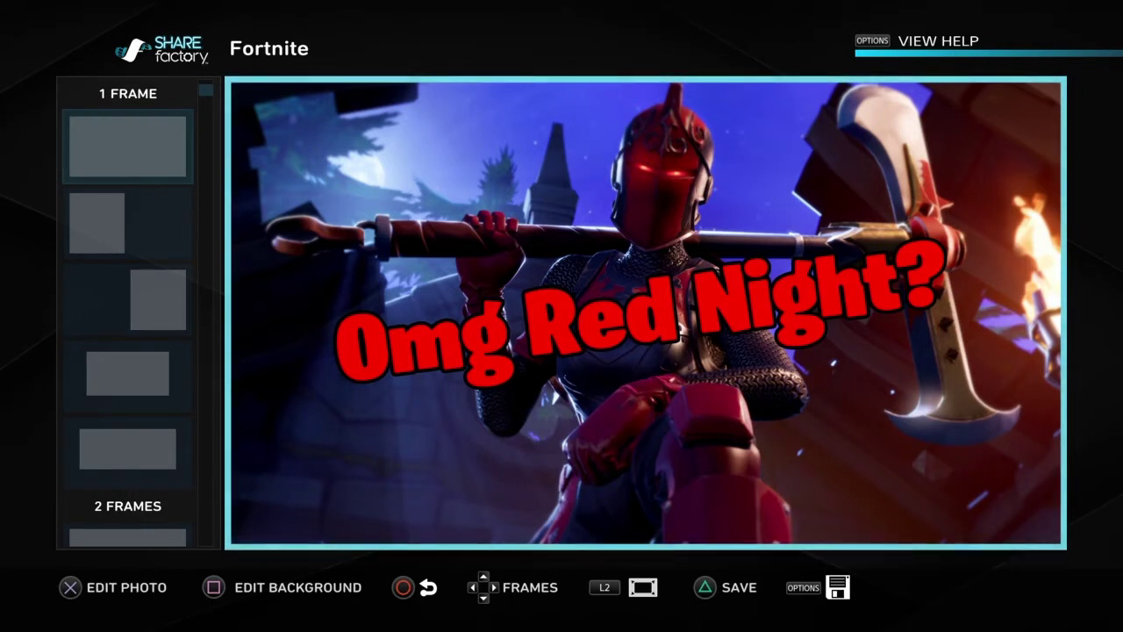
Examine the background options and the pictures offered as a background without choosing one
key(s)
key(Right)
key(Right)
key(Left)
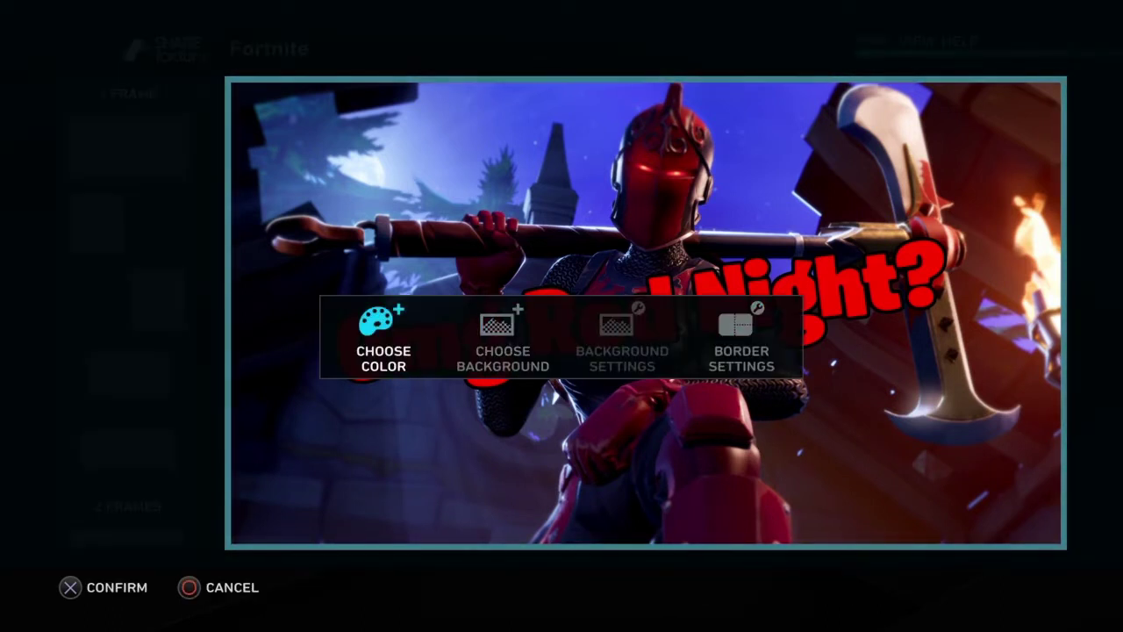
key(Right)
key(Return)
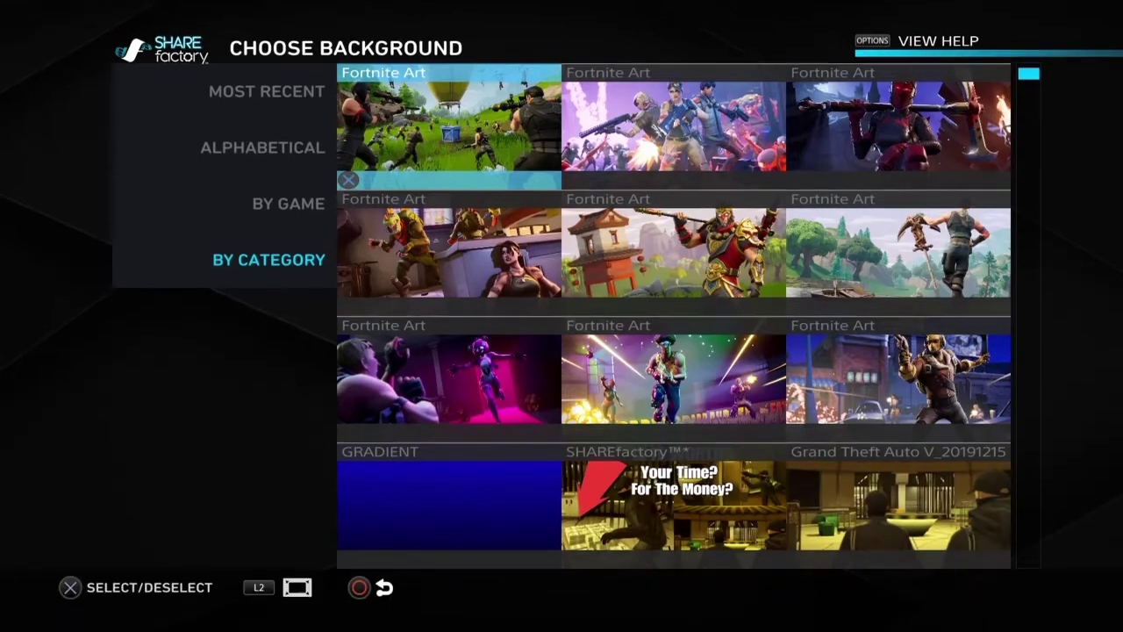
key(Escape)
key(s)
key(Down)
key(Left)
key(Up)
key(Right)
key(Right)
Close the background options and save the photo to the Capture Gallery
key(Escape)
key(Escape)
key(Escape)
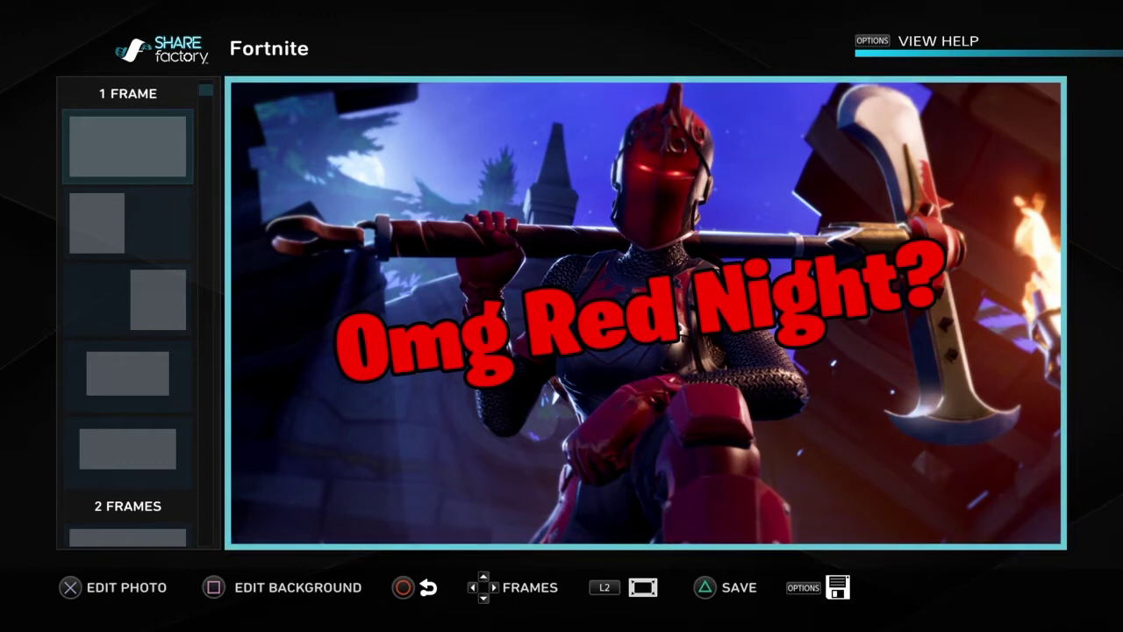
key(ctrl+s)
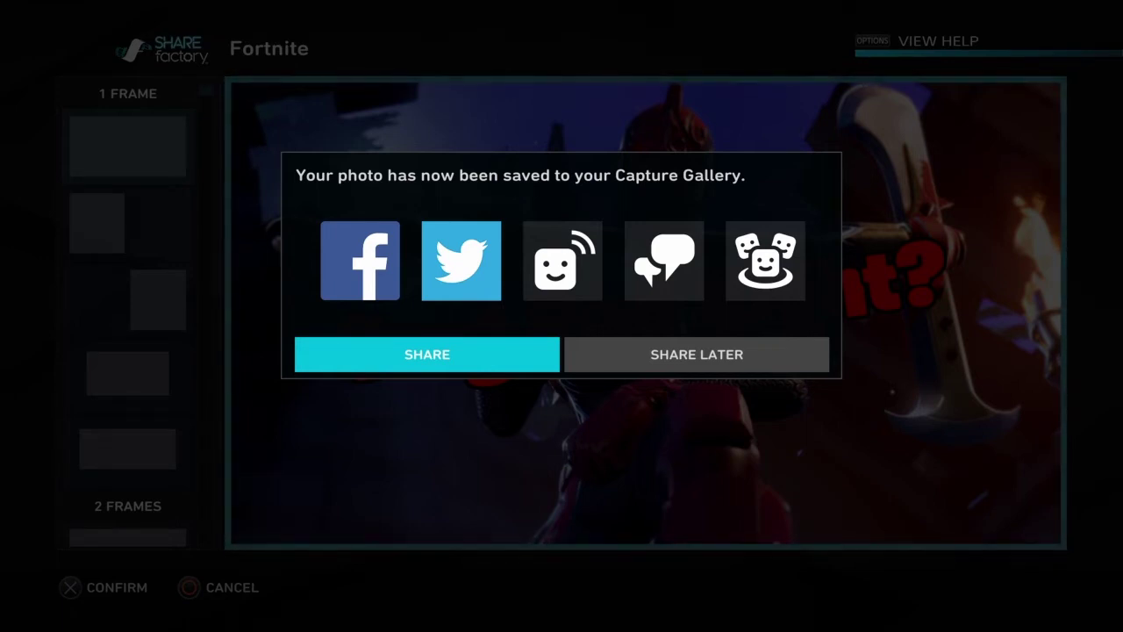
Put off sharing the saved photo and bring up the options for exiting the project
key(Right)
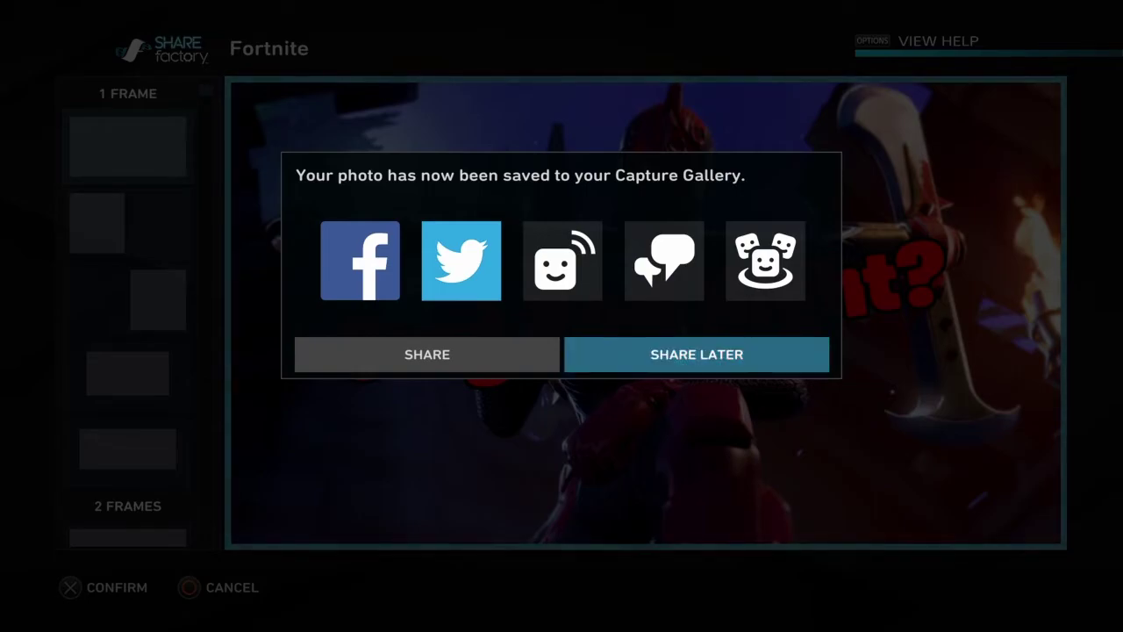
key(Return)
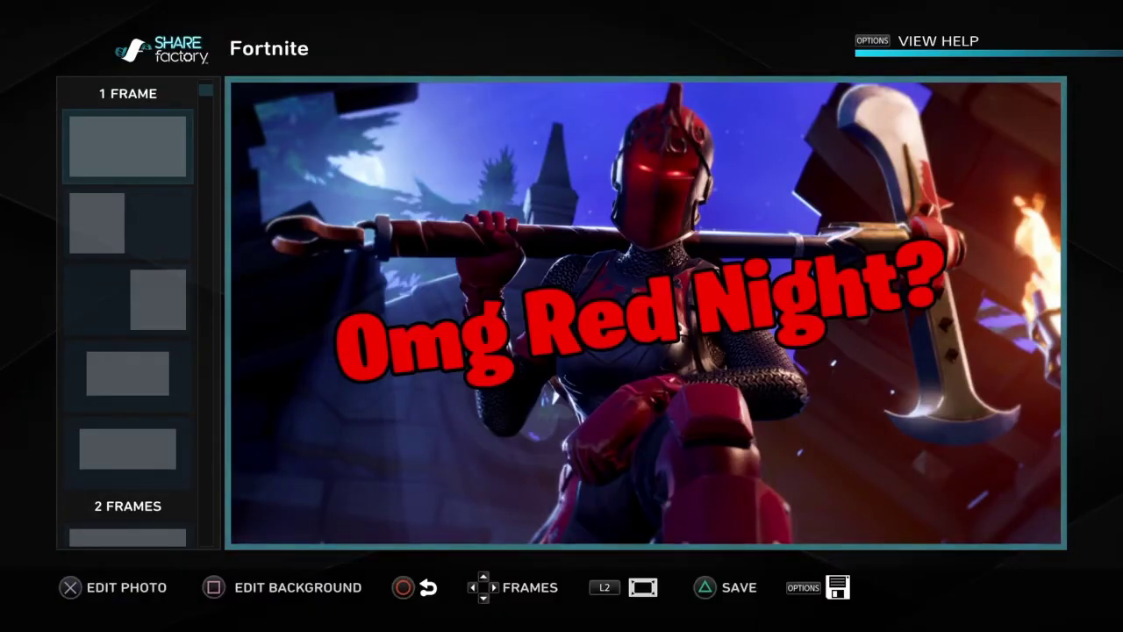
key(Escape)
key(Escape)
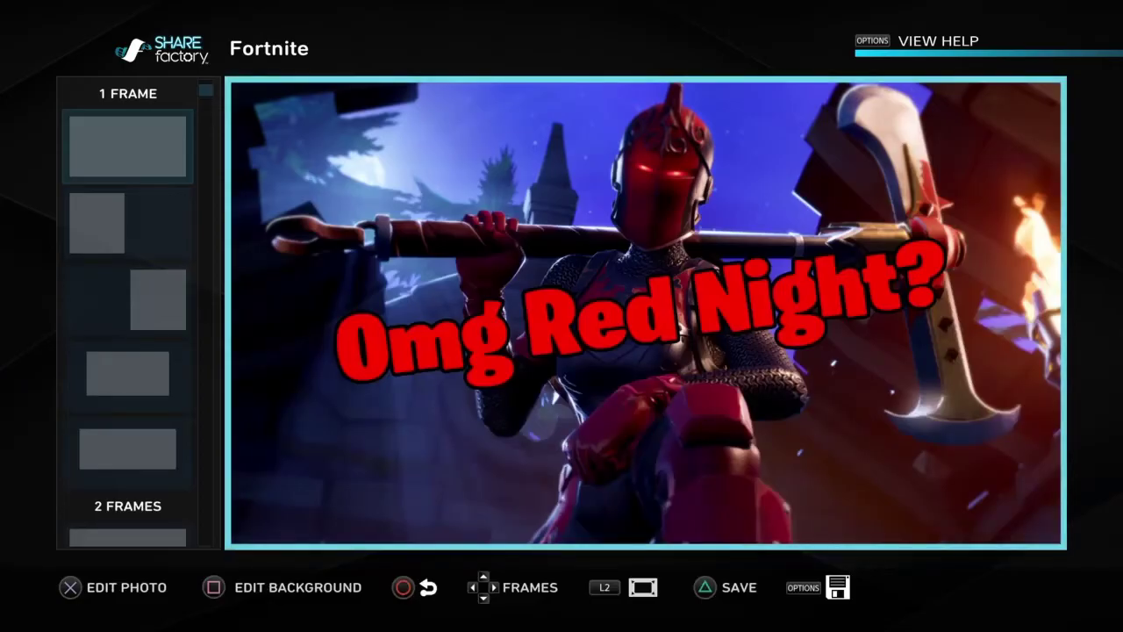
key(Escape)
Examine the four exit options for the project: share photo, save photo, save project and exit without saving
key(Down)
key(Right)
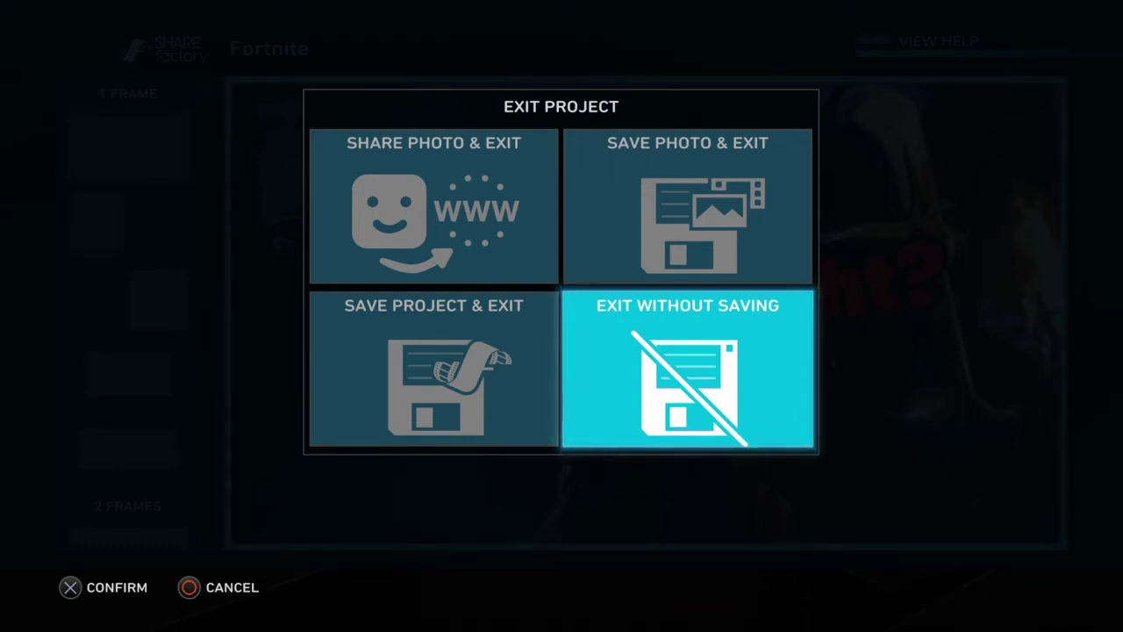
key(Up)
key(Left)
key(Down)
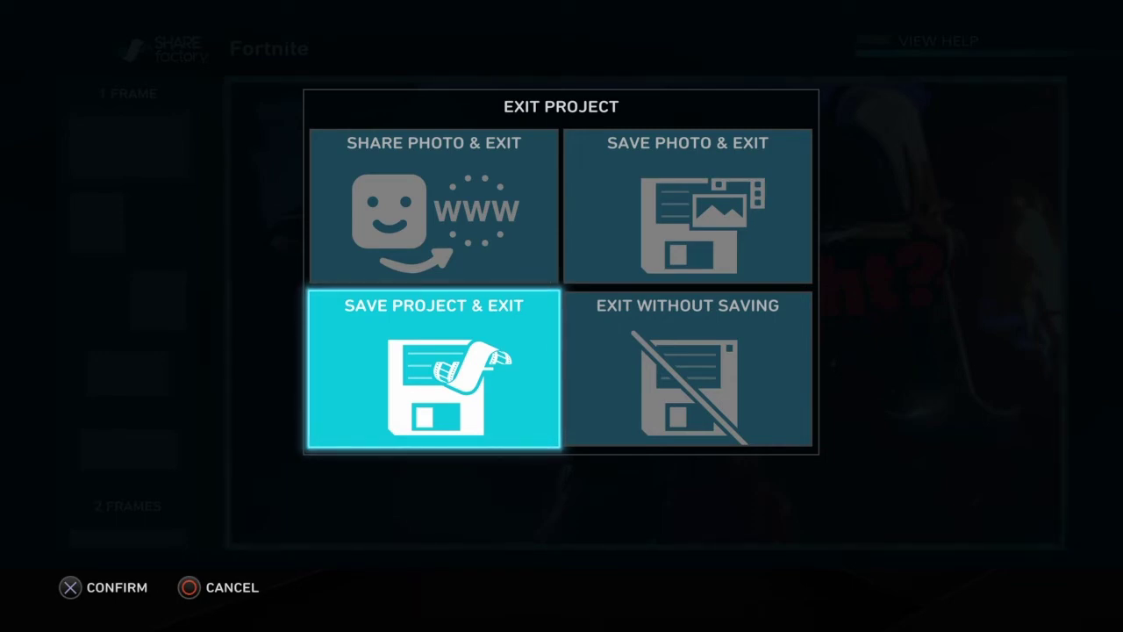
key(Escape)
key(Escape)
key(Down)
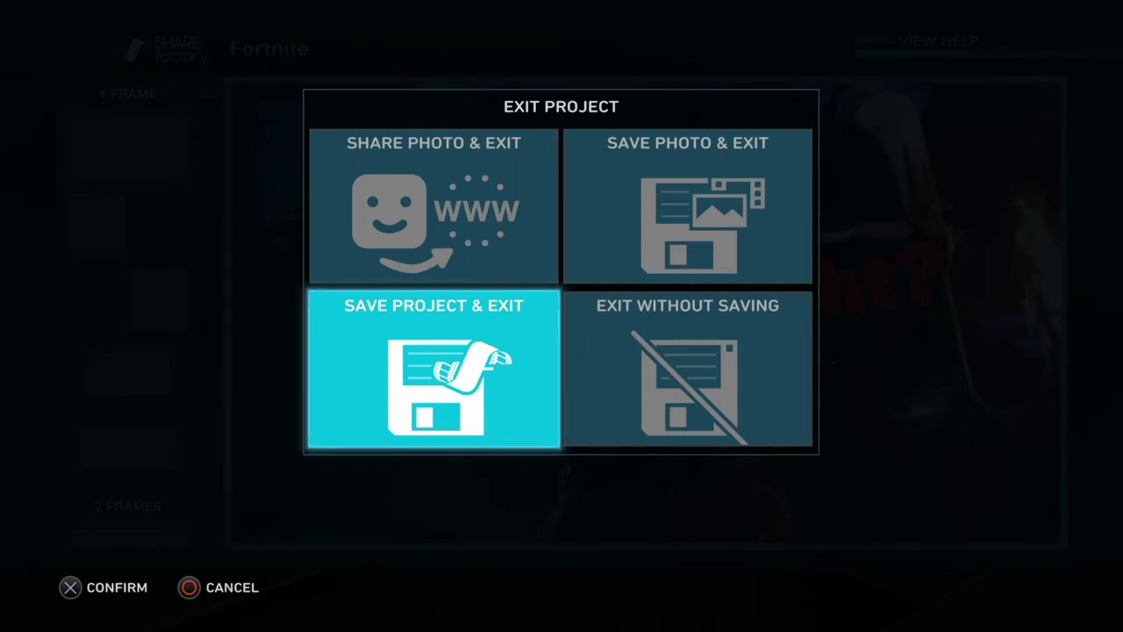
key(Up)
key(Down)
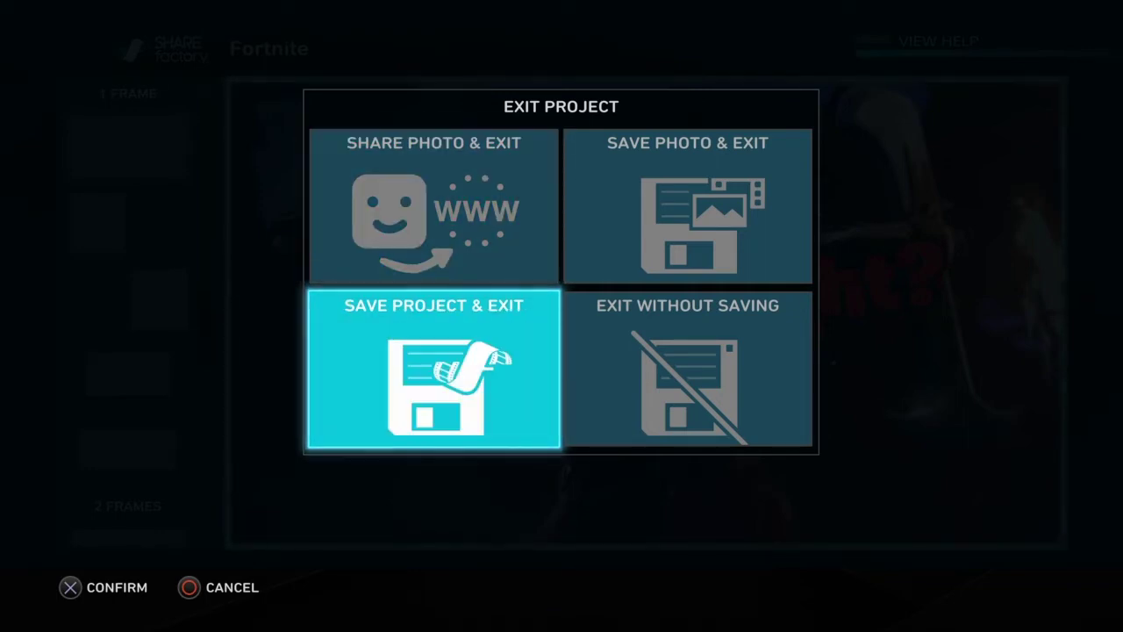
key(Up)
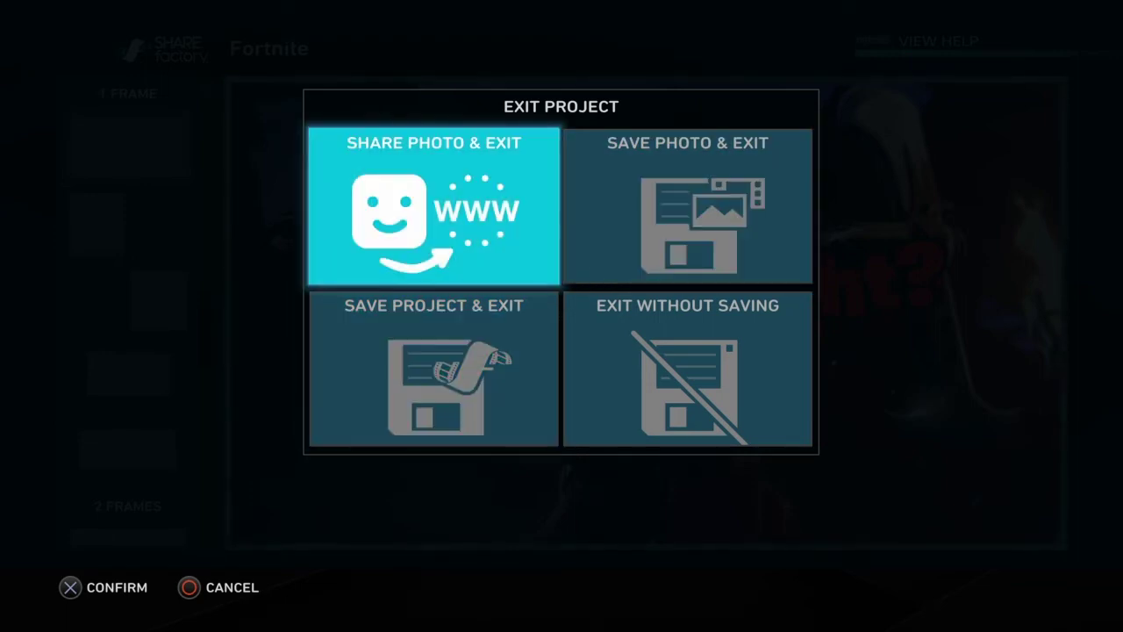
key(Down)
key(Up)
key(Right)
key(Left)
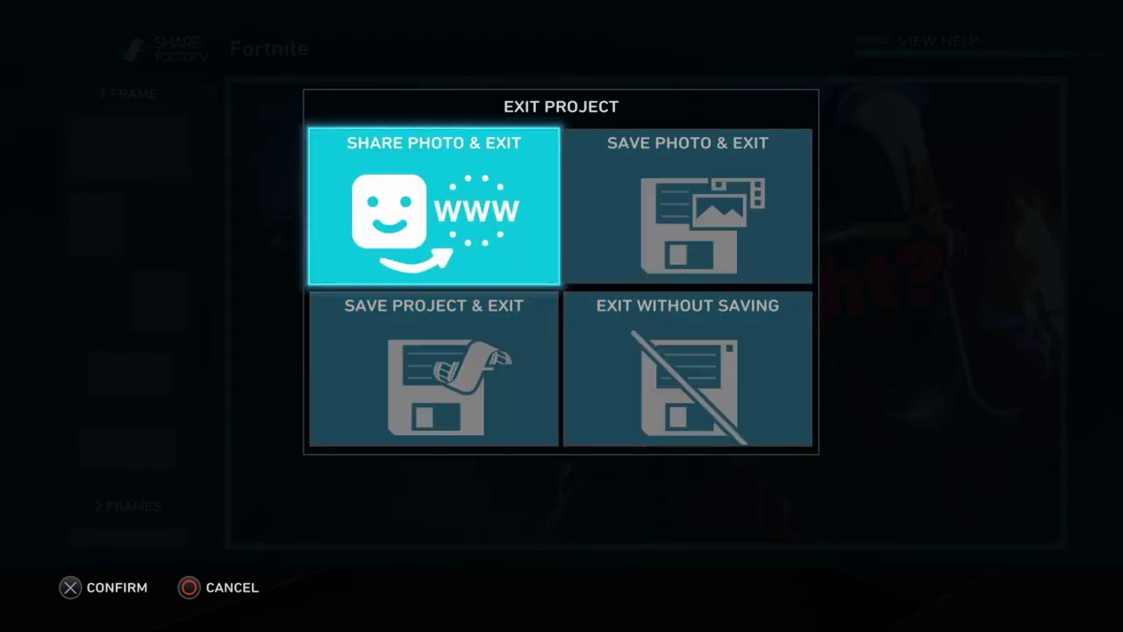
key(Down)
key(Up)
key(Right)
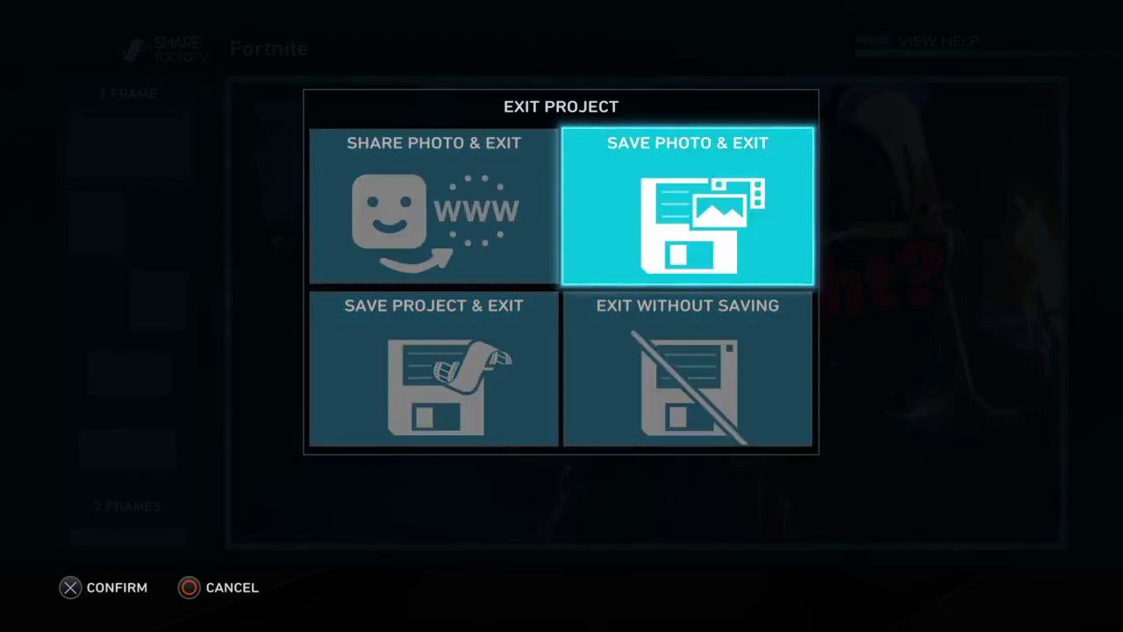
key(Down)
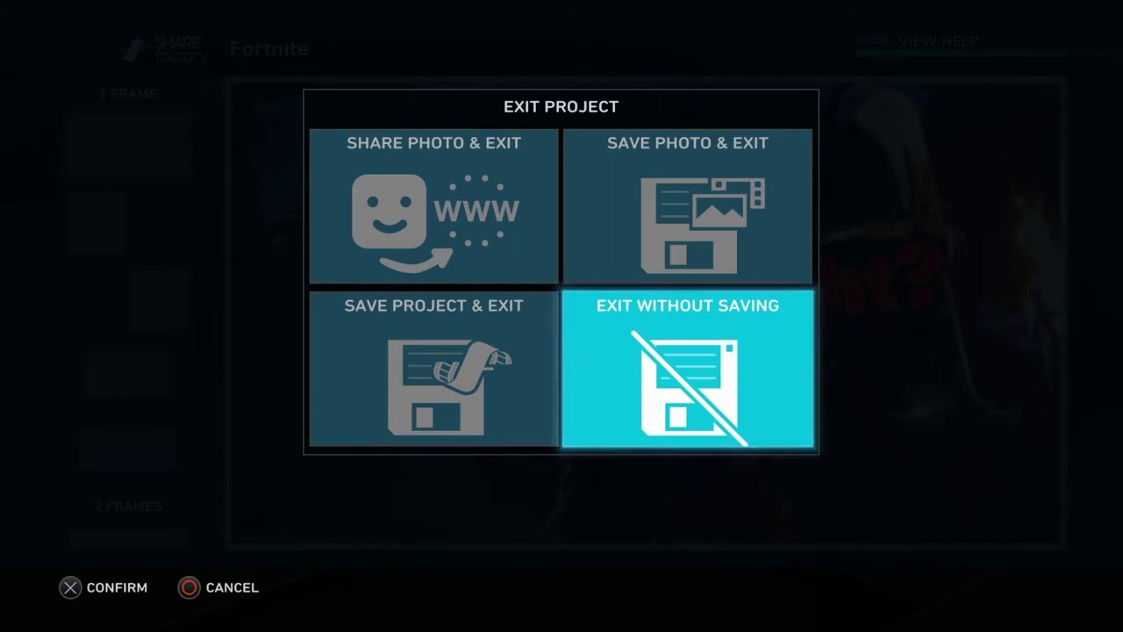
Save the photo project, exit it and acknowledge the save
key(Left)
key(Up)
key(Down)
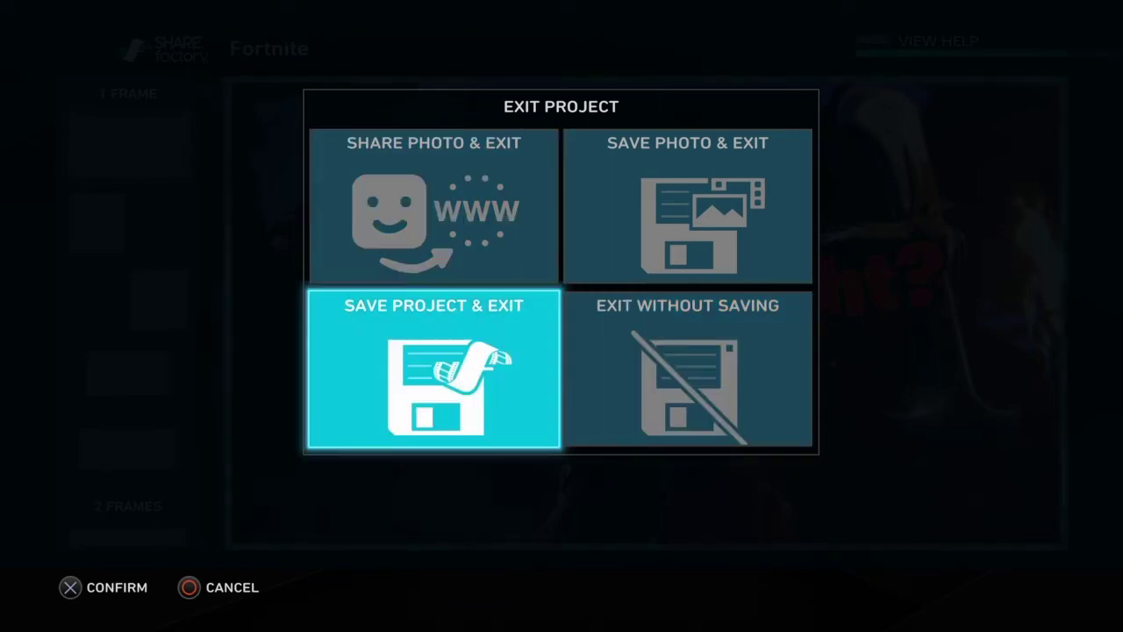
key(Up)
key(Down)
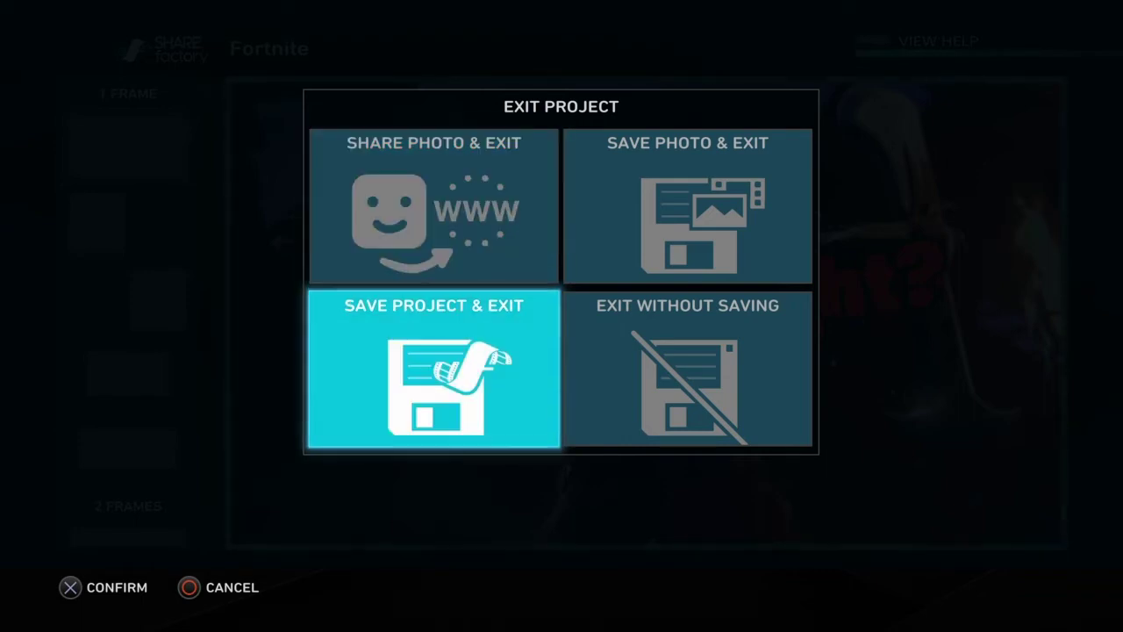
key(Return)
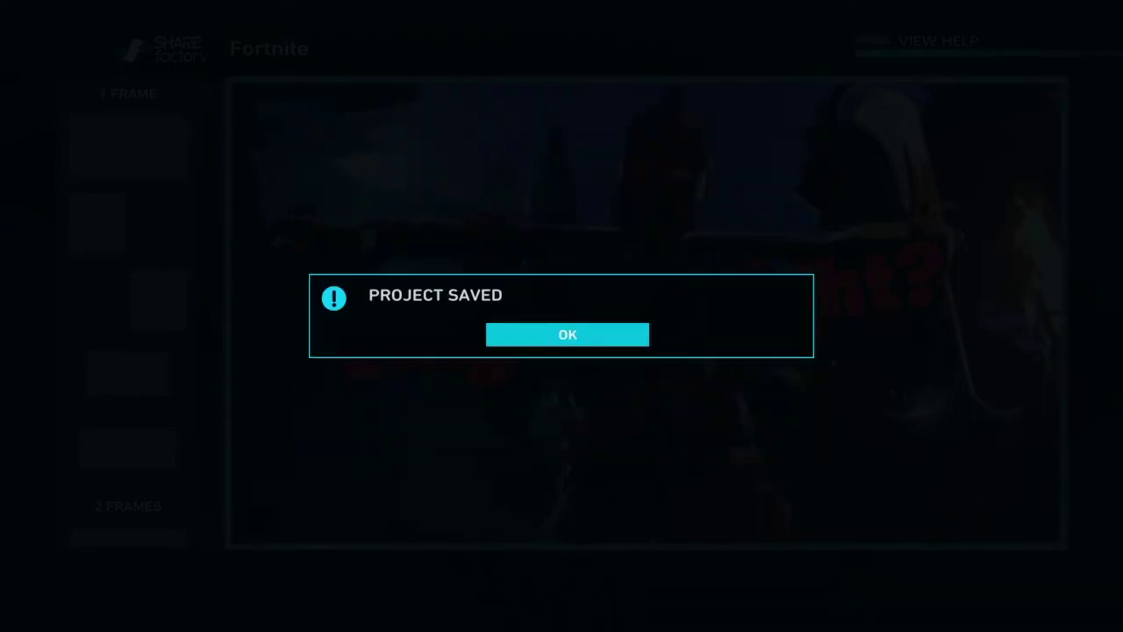
key(Return)
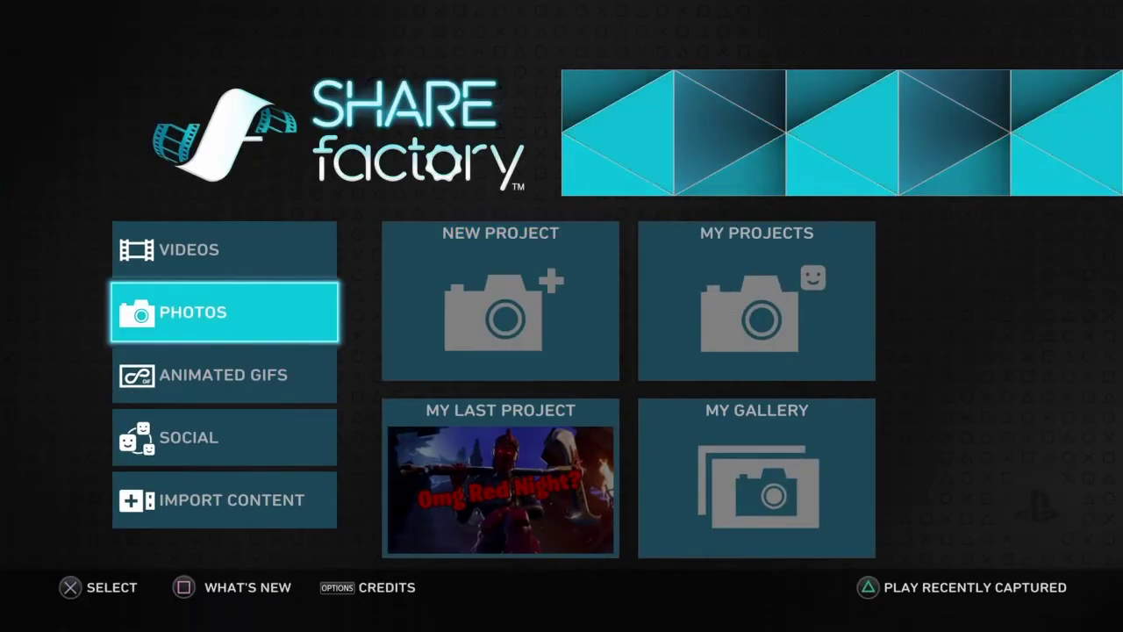
Start a new video project from the main screen
key(Up)
key(Down)
key(Right)
key(Down)
key(Left)
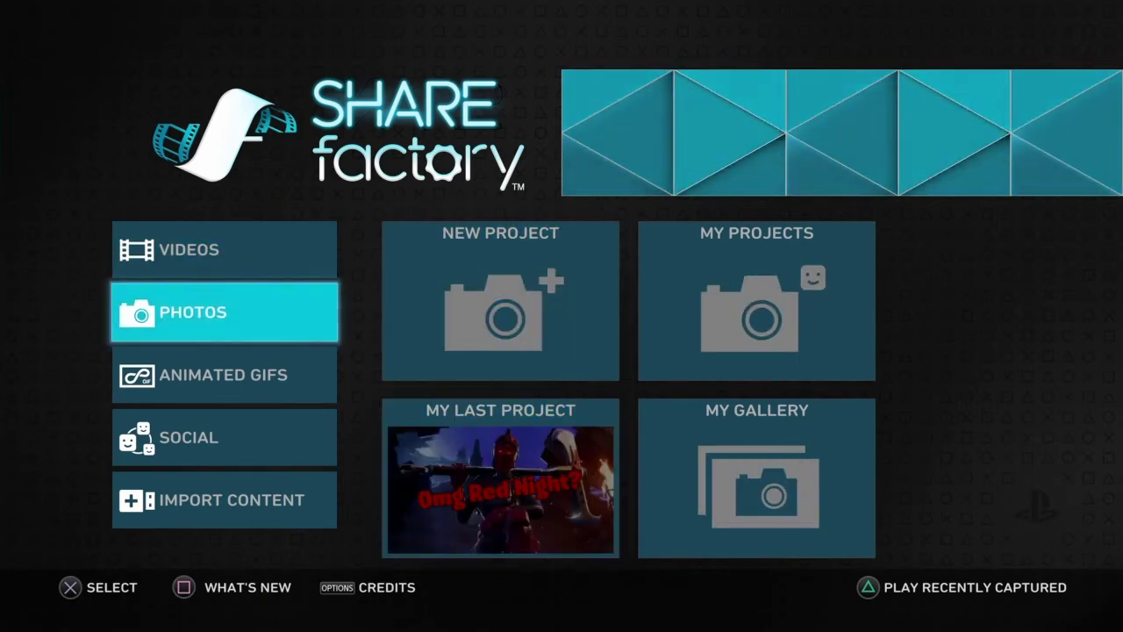
key(Up)
key(Right)
key(Return)
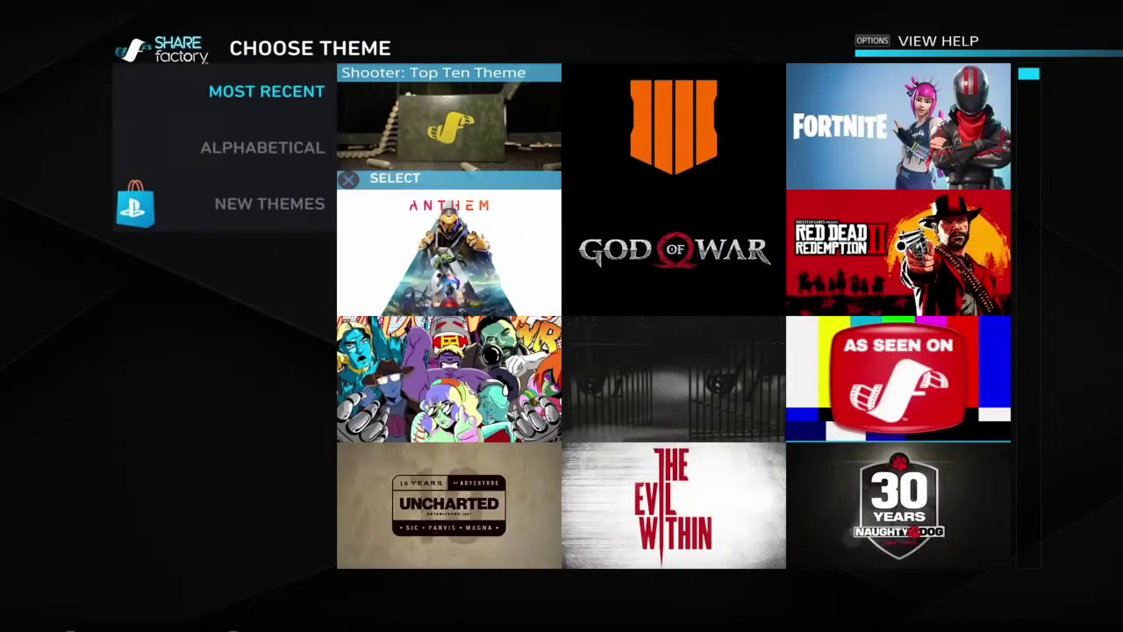
Look through the available project themes in alphabetical order and by most recent
key(Left)
key(Right)
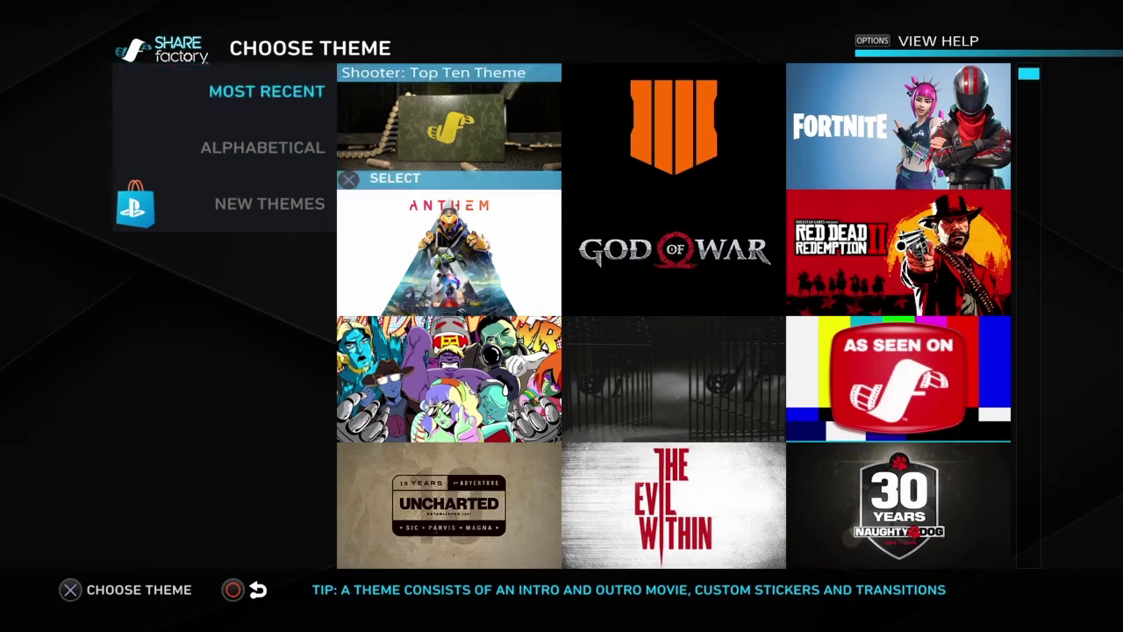
key(Down)
key(Down)
key(Left)
key(Down)
key(Right)
key(Down)
key(Down)
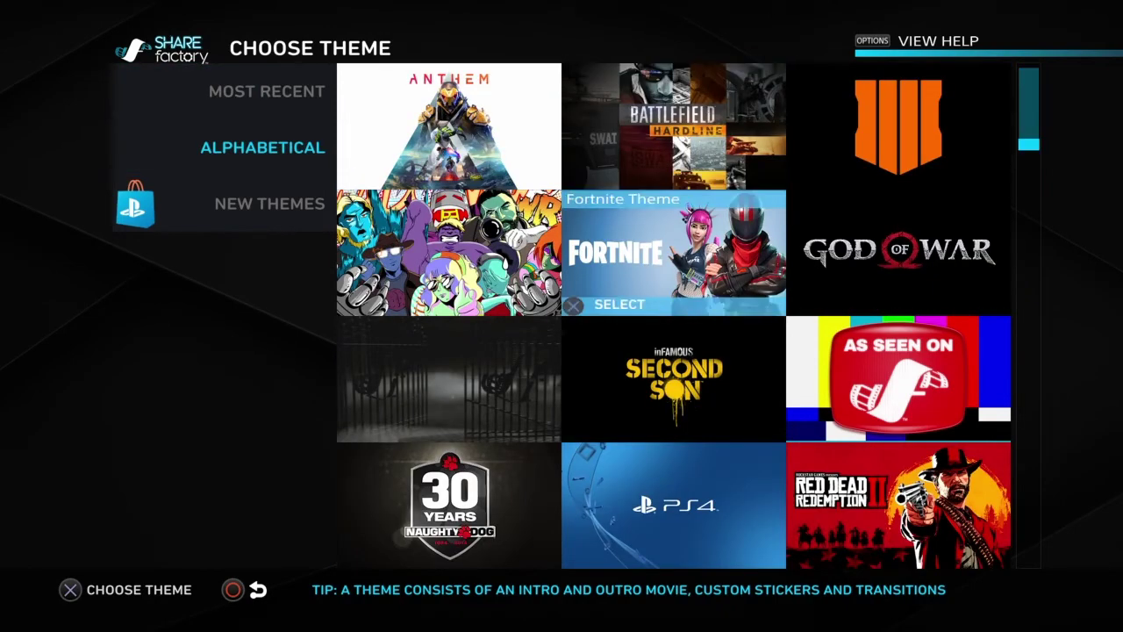
key(Up)
key(Left)
key(Left)
key(Up)
key(Return)
key(Down)
key(Down)
key(Down)
key(Down)
key(Down)
key(Down)
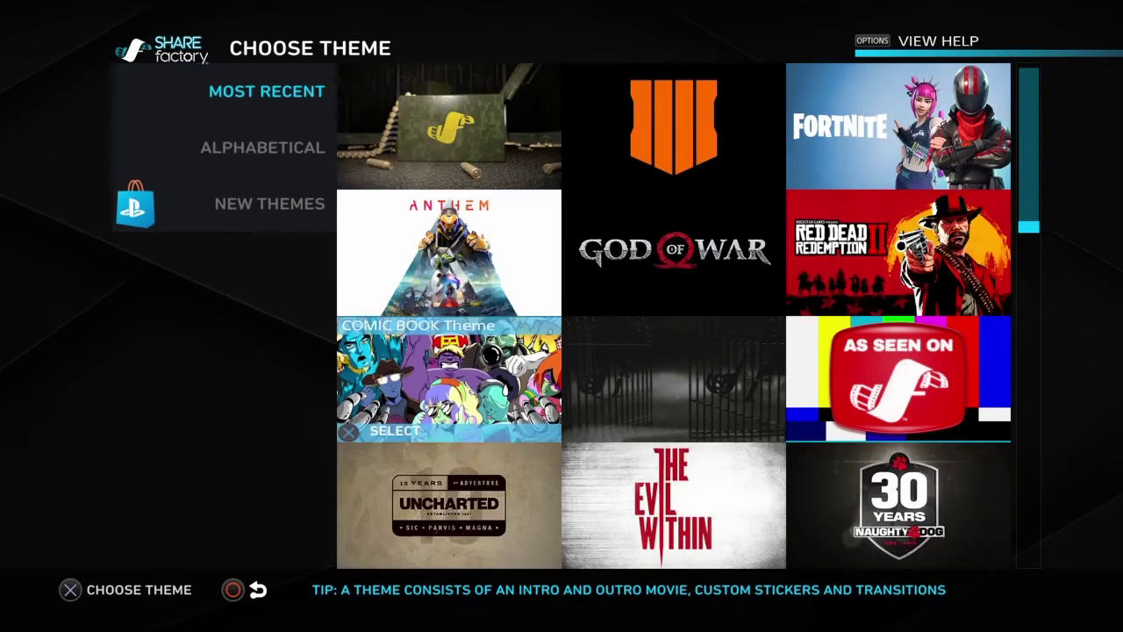
Choose the Fortnite theme for the new video project
key(Right)
key(Up)
key(Up)
key(Up)
key(Up)
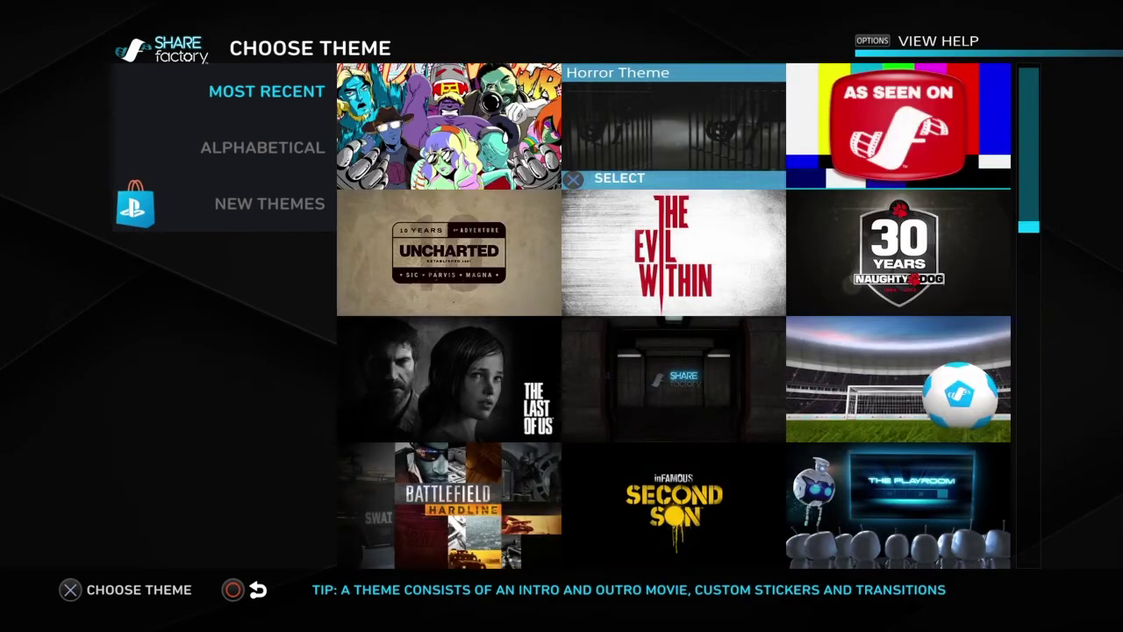
key(Up)
key(Up)
key(Right)
key(Return)
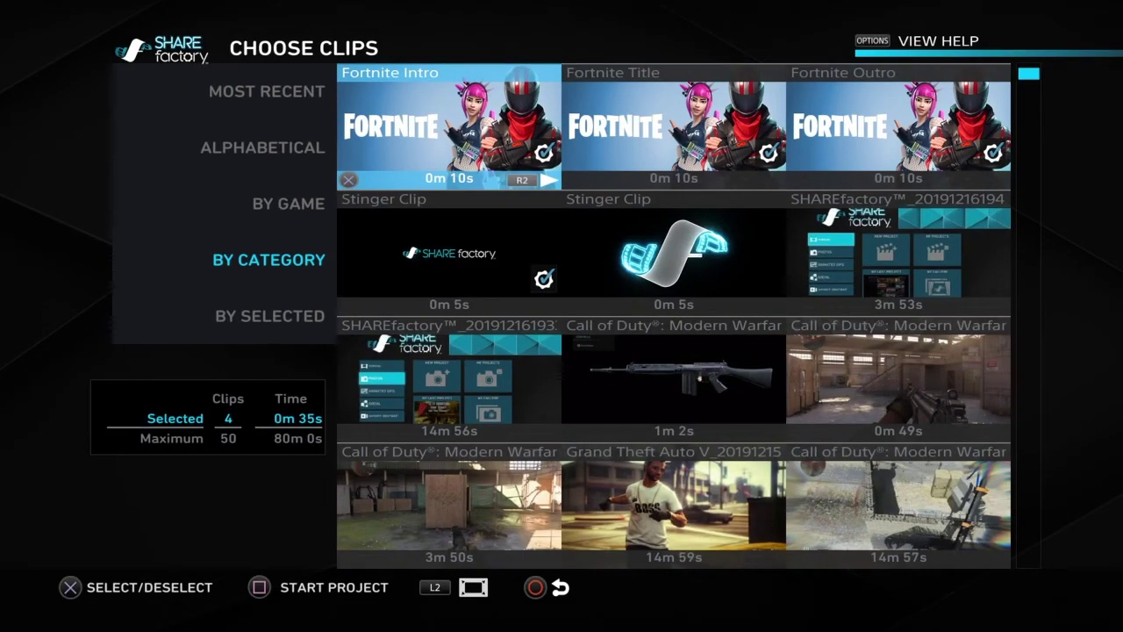
Preview the Fortnite Intro clip in the clip selection
key(Right)
key(Down)
key(Left)
key(Up)
key(space)
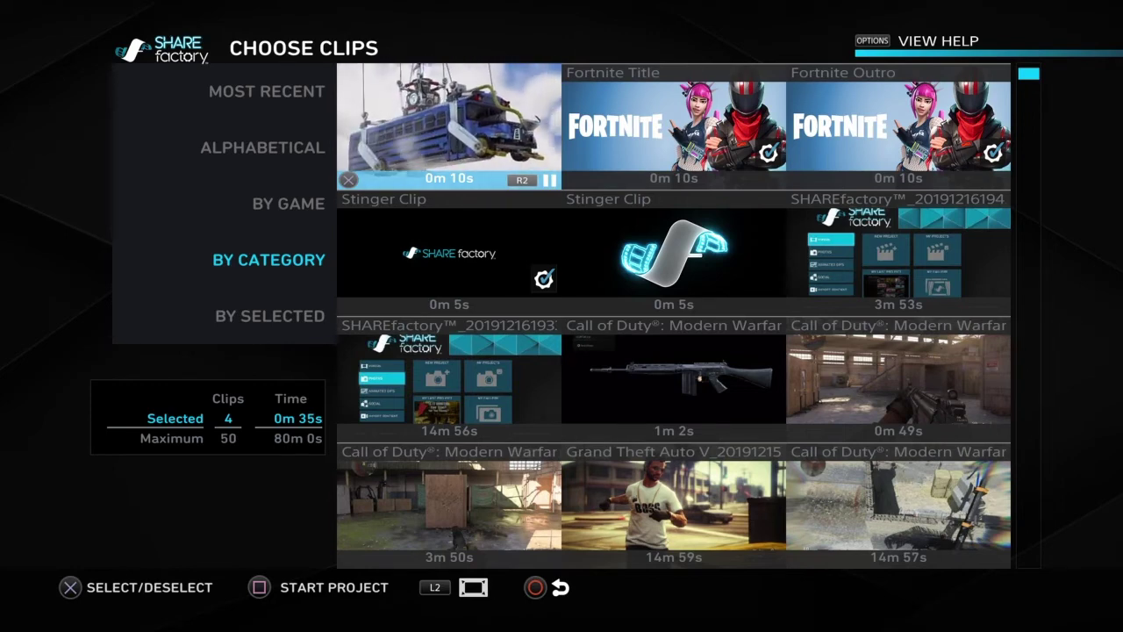
key(Right)
key(Left)
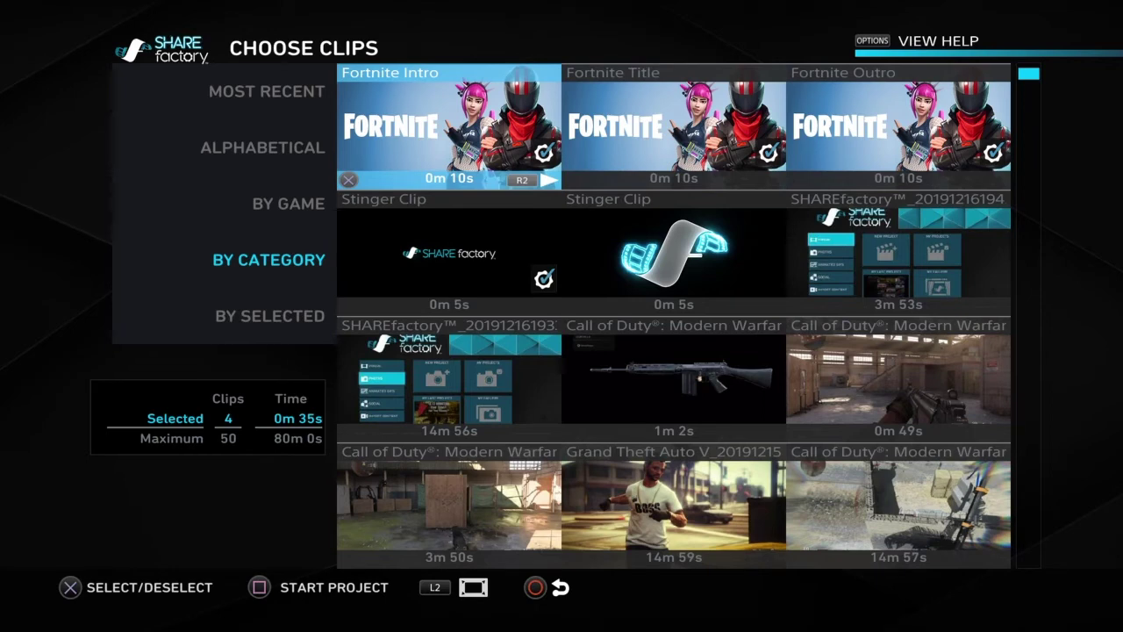
Deselect the Fortnite Intro, Title and Outro clips and the preselected Stinger Clip
key(Return)
key(Right)
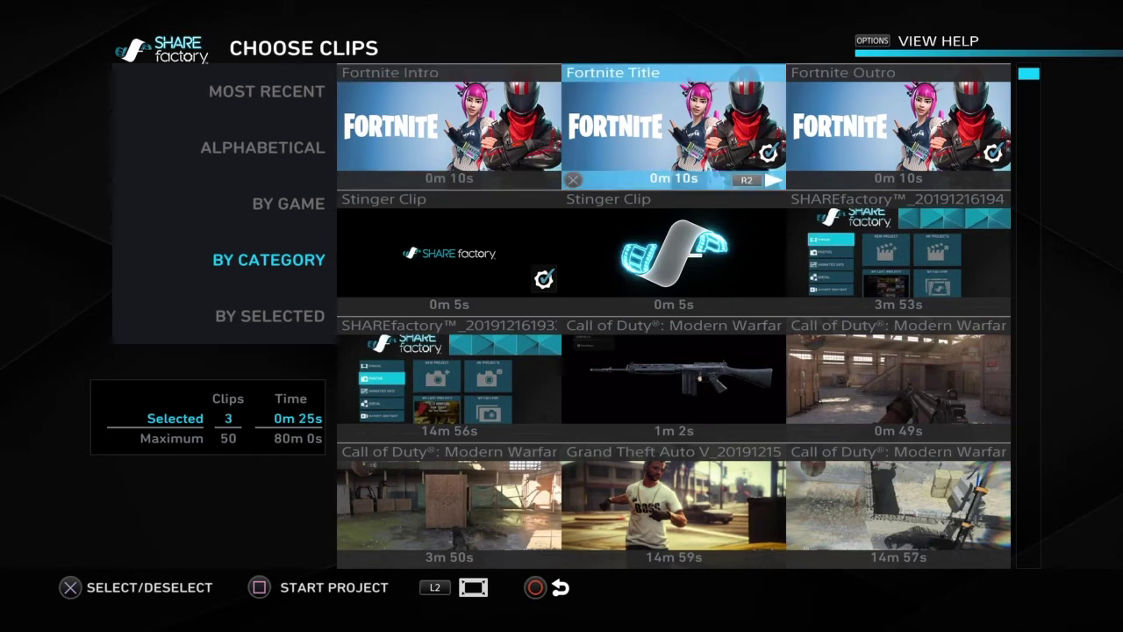
key(Return)
key(Right)
key(Return)
key(Right)
key(Return)
key(Right)
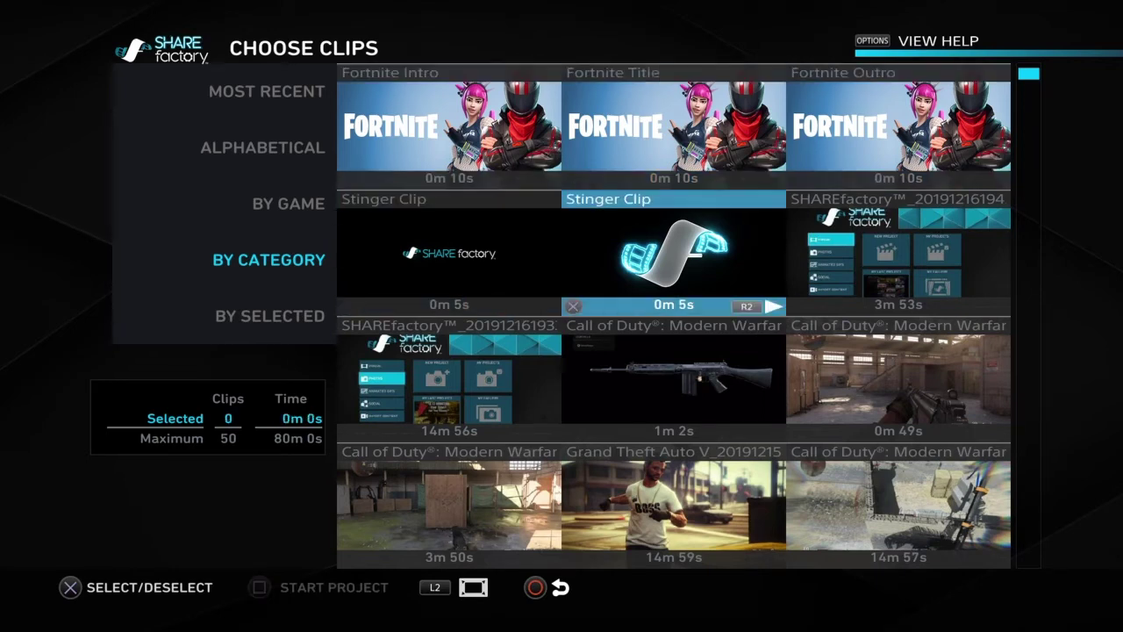
Filter the clip list by game to show only Fortnite recordings
key(Right)
key(Down)
key(Left)
key(Left)
key(Up)
key(Left)
key(Up)
key(Return)
key(Down)
key(Down)
key(Down)
key(Down)
key(Down)
key(Down)
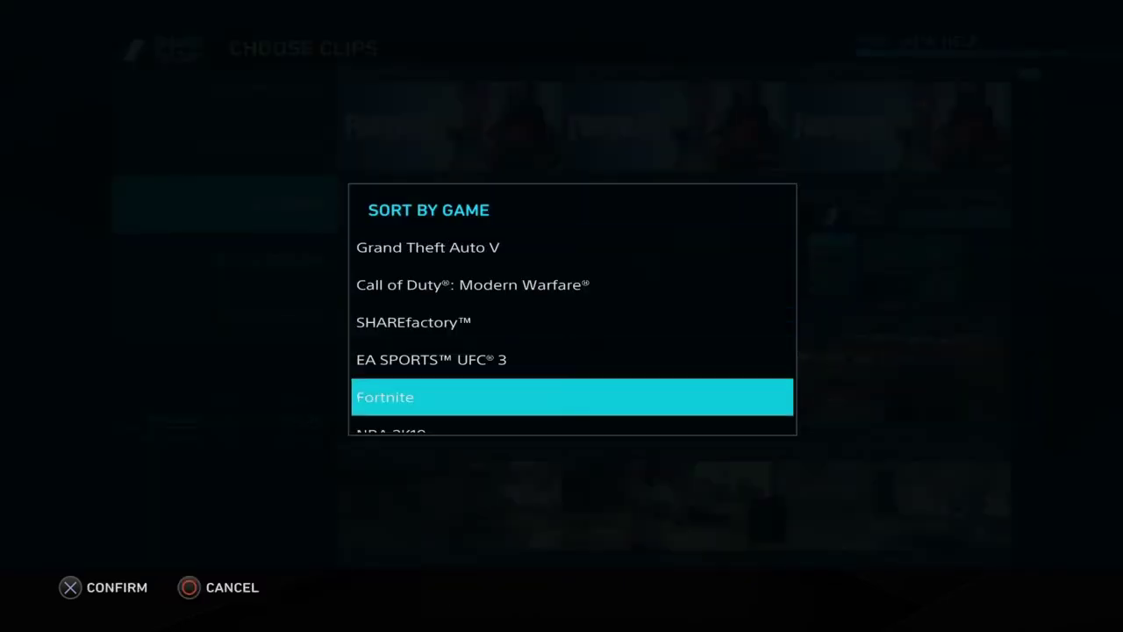
key(Up)
key(Up)
key(Return)
key(Right)
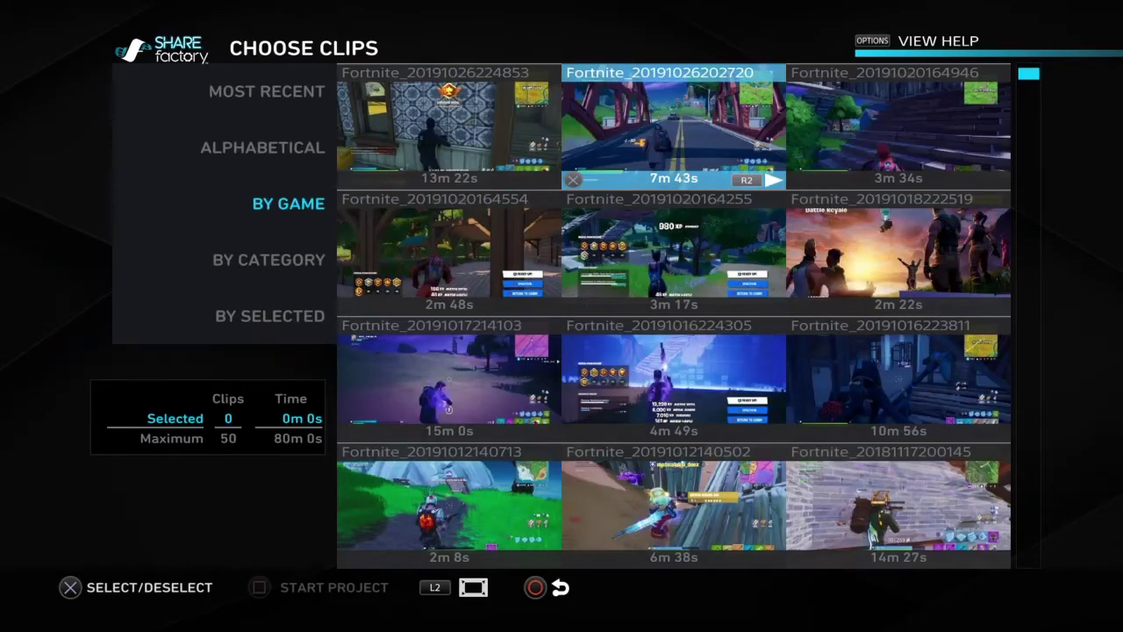
key(Down)
key(Down)
key(Down)
key(Down)
key(Right)
key(Up)
key(Down)
key(Up)
key(Return)
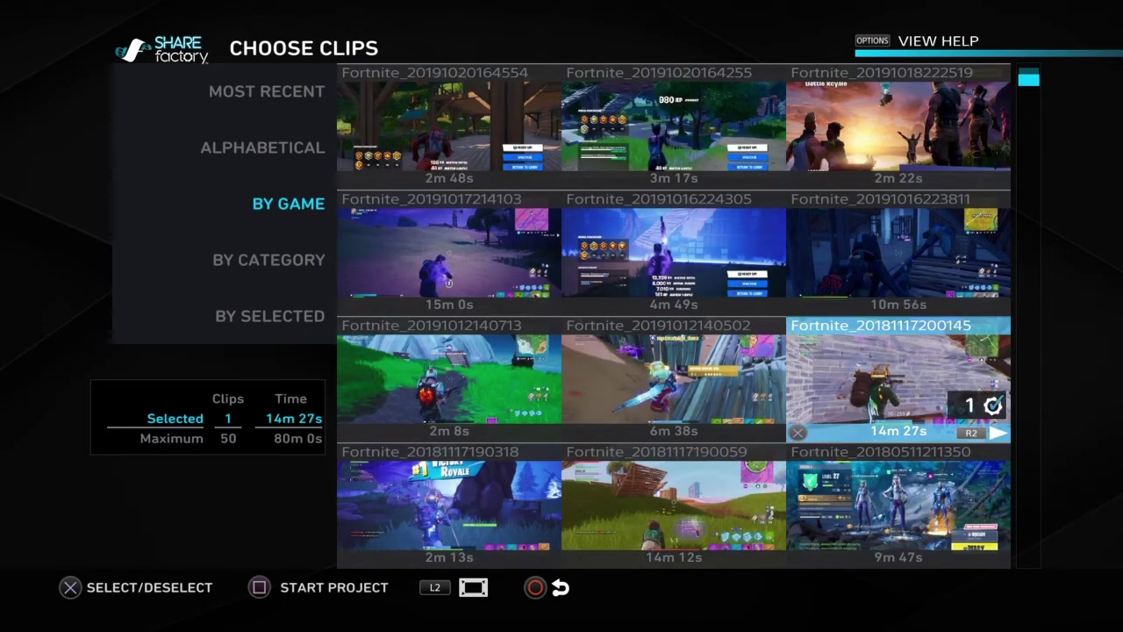
Start the video project with the selected Fortnite clip
key(s)
key(Escape)
key(s)
key(Return)
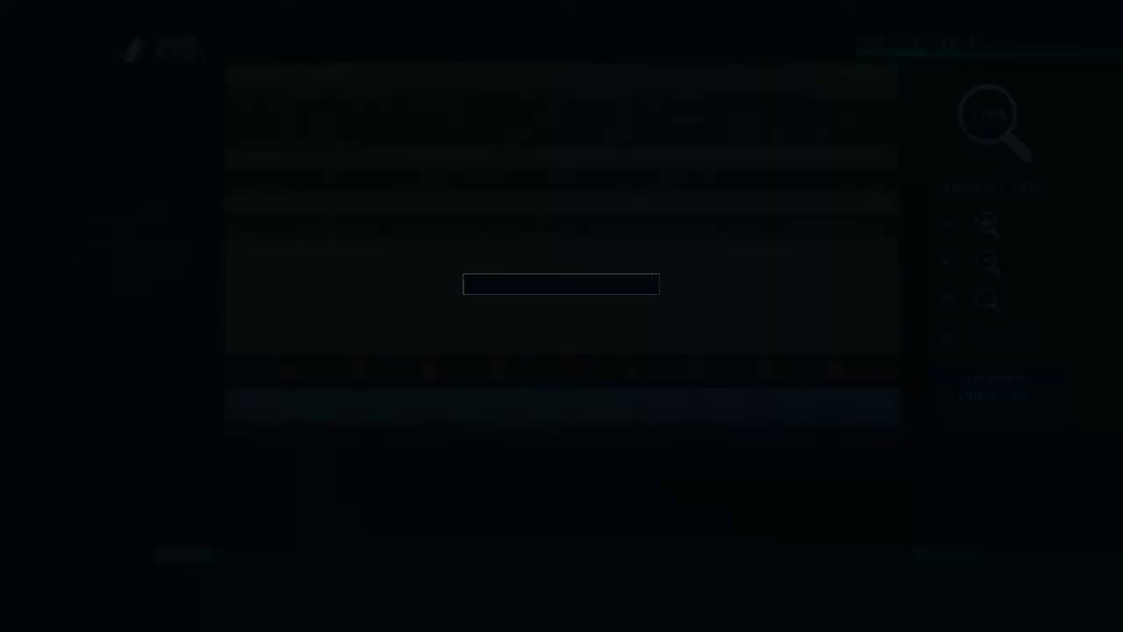
Scrub back and forth through the Fortnite clip on the timeline
key(Right)
key(Left)
key(Right)
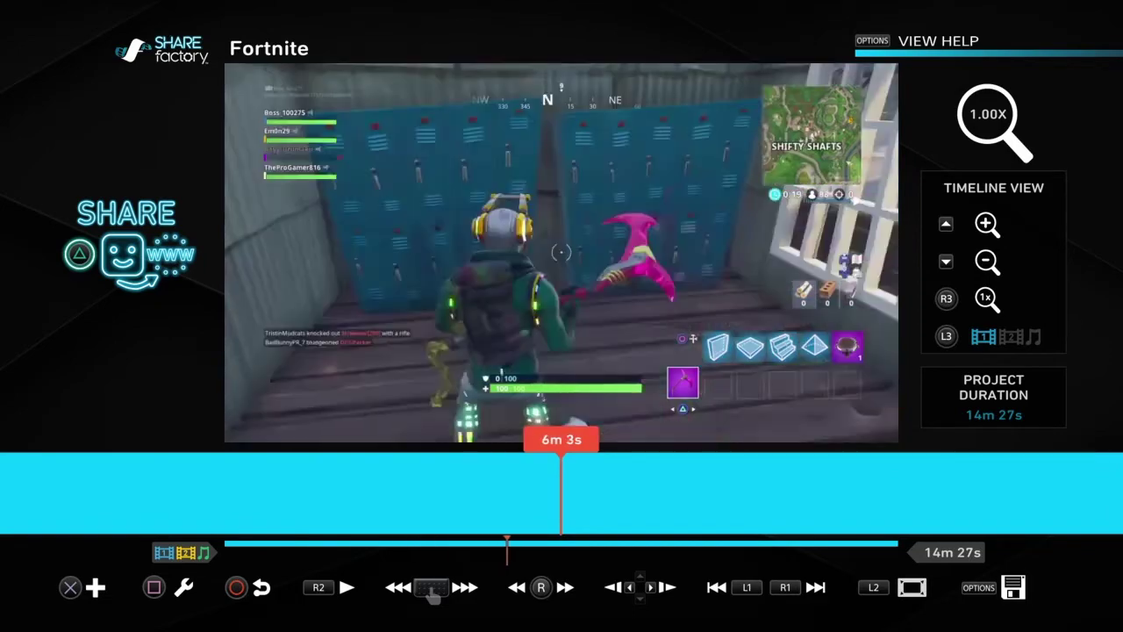
key(Left)
key(Right)
key(Right)
key(Left)
key(Right)
key(Left)
key(Left)
key(Right)
Examine the clip editing tools, such as Split Clip, Trim Clip and Time Bender, without applying any
key(Return)
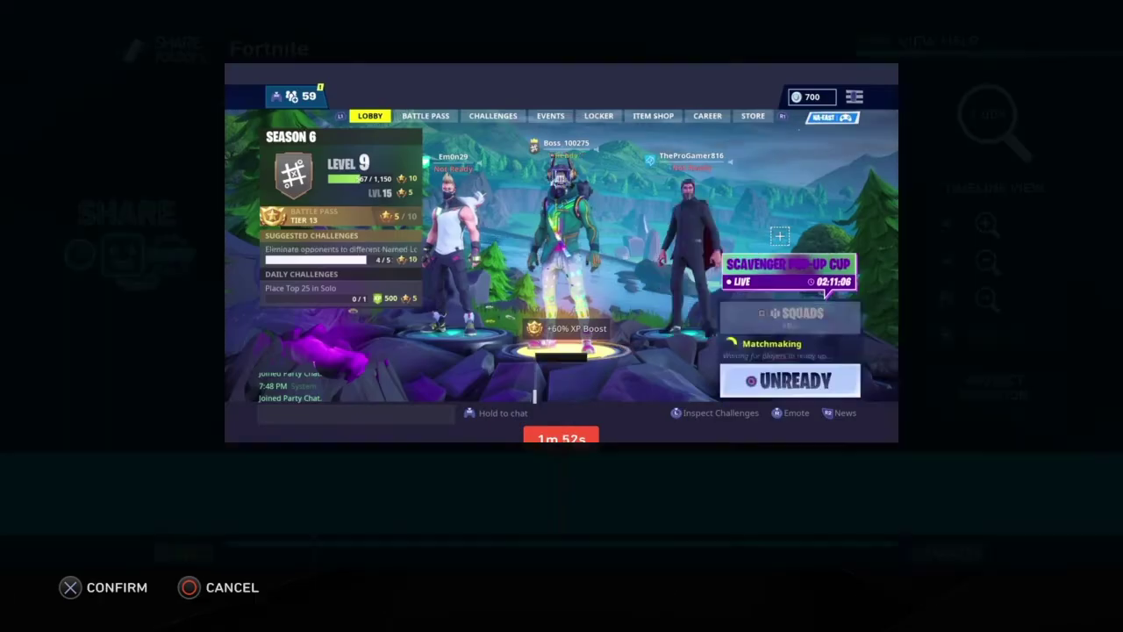
key(Right)
key(Left)
key(Right)
key(Left)
key(Down)
key(Left)
key(Up)
key(Left)
key(Left)
key(Left)
key(Left)
key(Right)
key(Left)
key(Right)
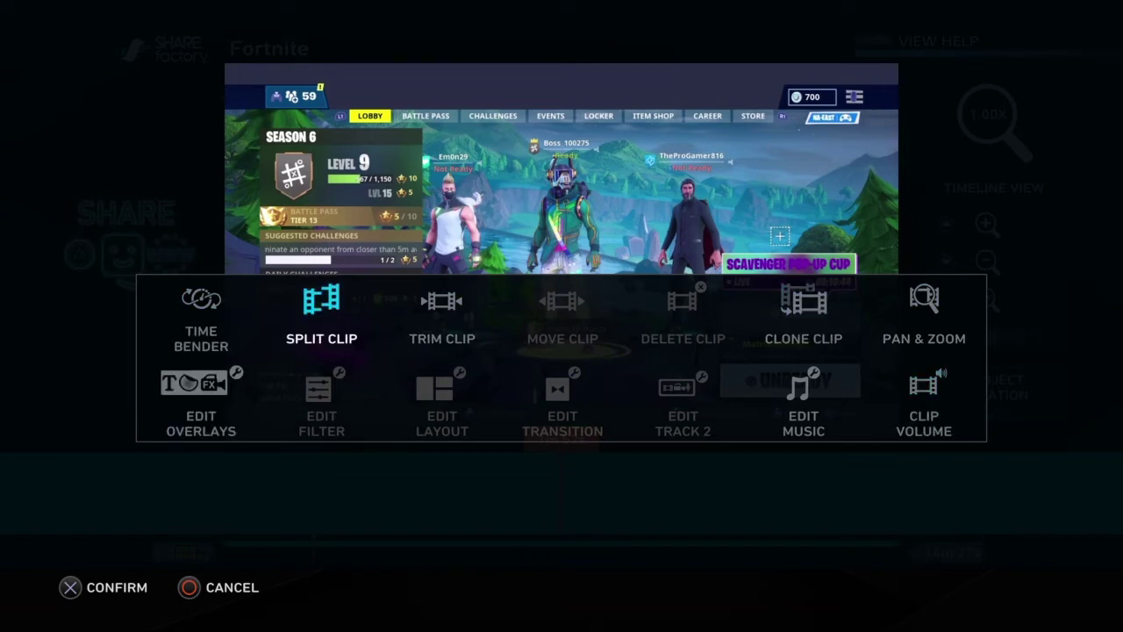
key(Escape)
Leave the clip editing tools and move the playhead to the end of the Fortnite clip
key(Left)
key(Right)
key(Right)
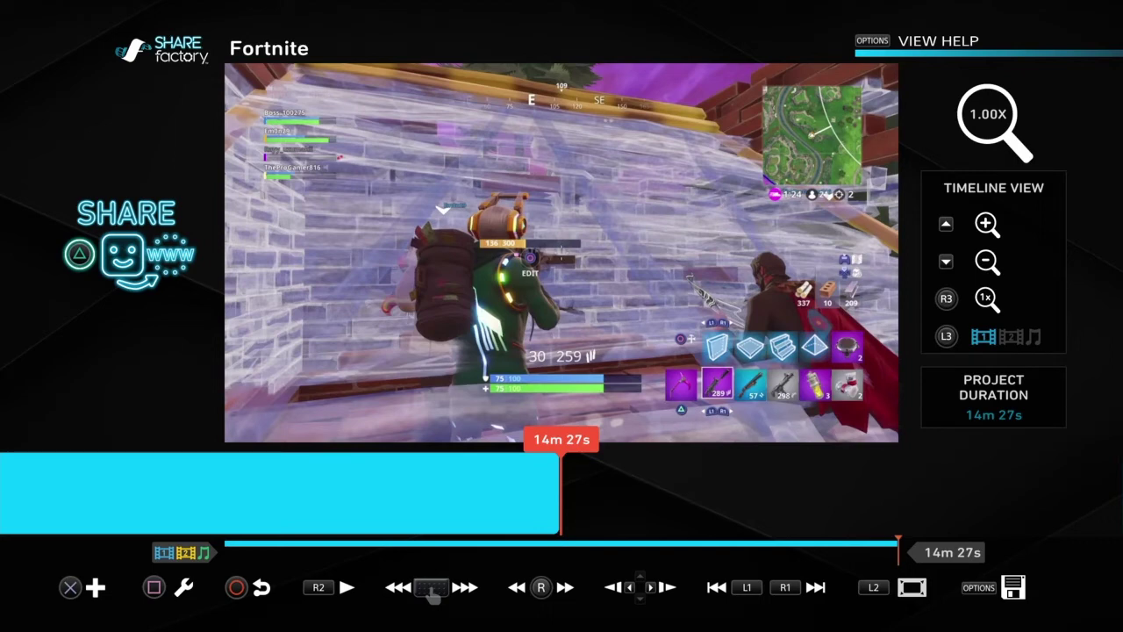
Add the Fortnite thumbnail screenshot with the text "Omg Red Night?" to the end of the project
key(Return)
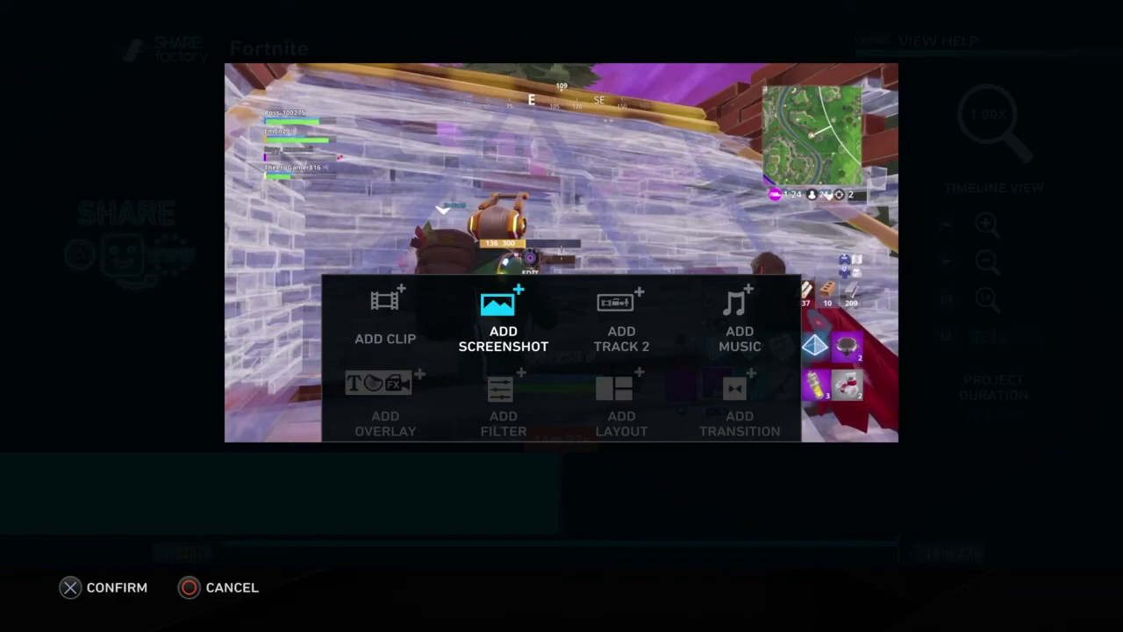
key(Return)
key(Down)
key(Down)
key(Down)
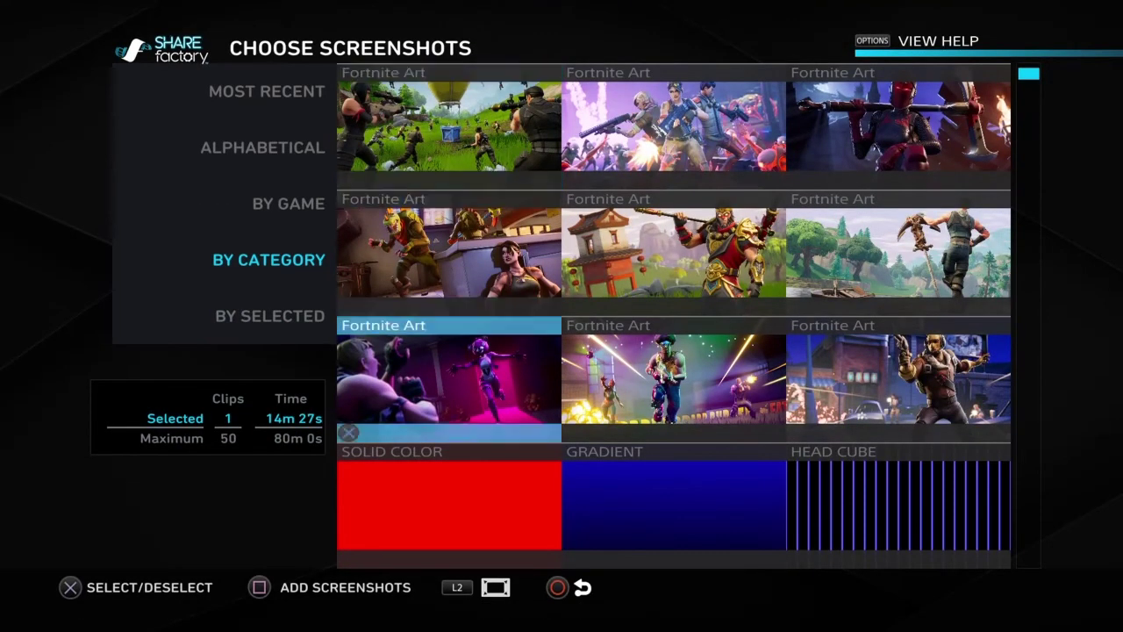
key(Down)
key(Right)
key(Up)
key(Down)
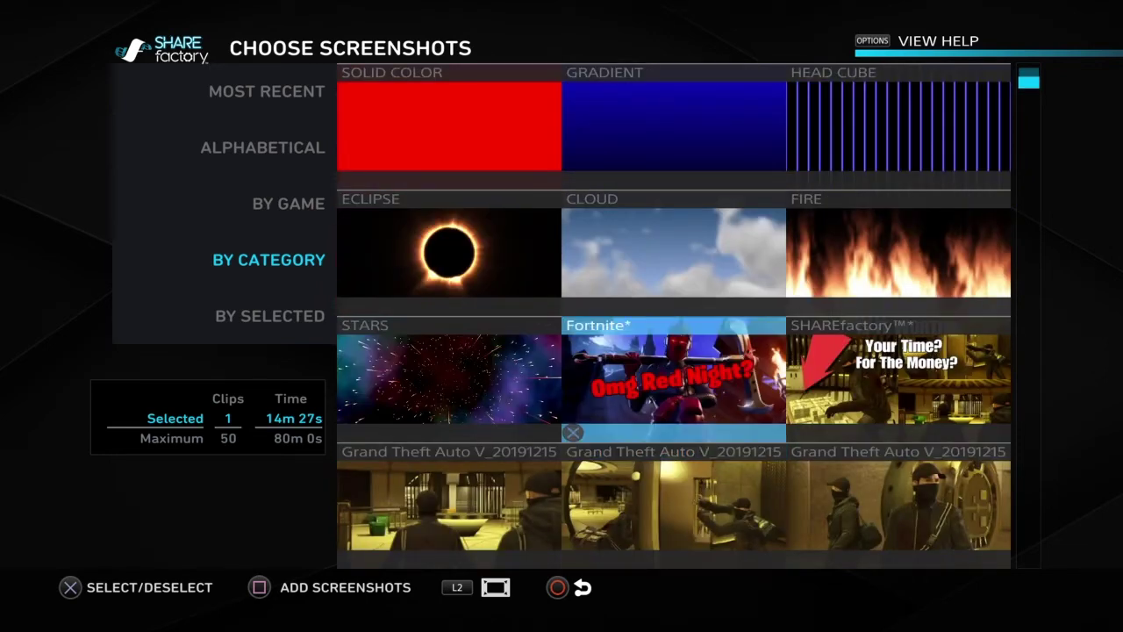
key(Return)
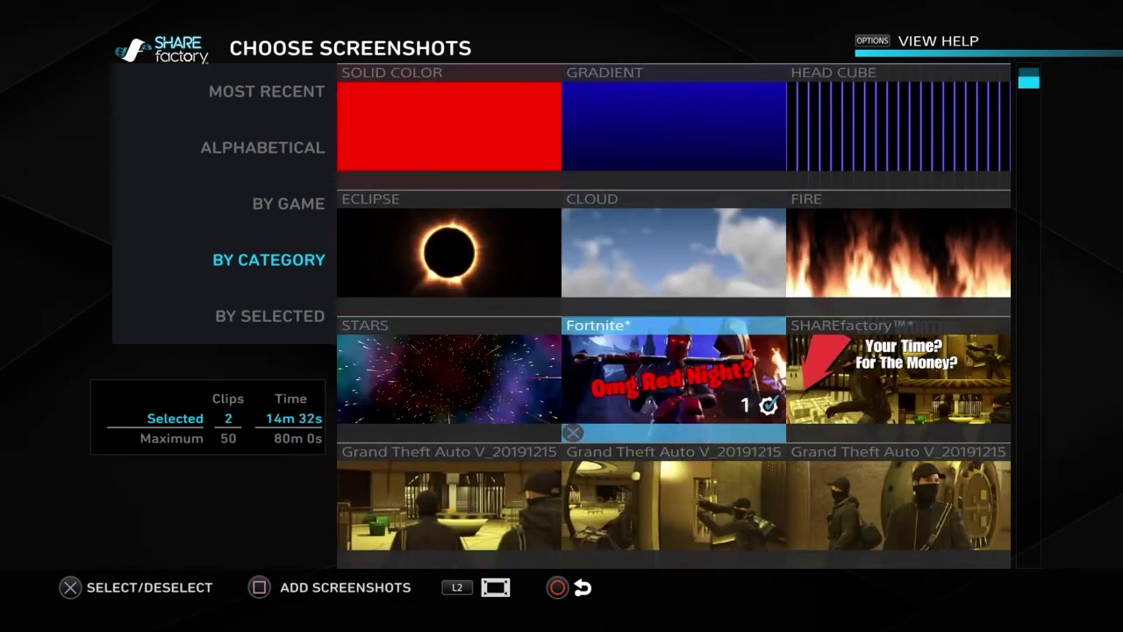
key(s)
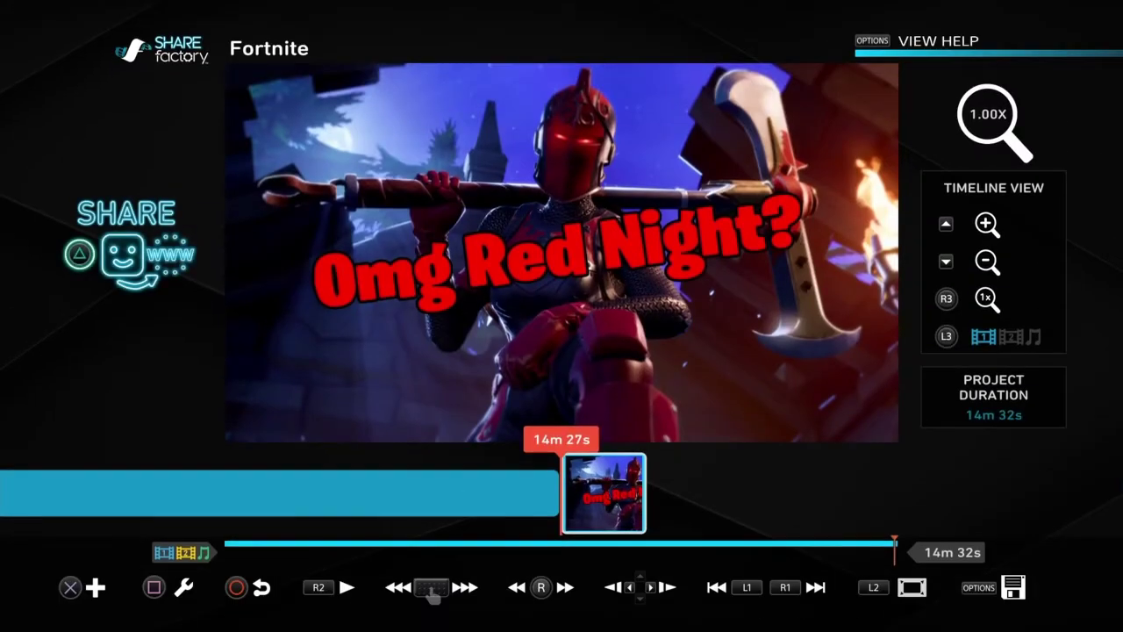
Scrub back and forth across the join between the Fortnite clip and the added screenshot
key(Left)
key(Left)
key(Left)
key(Right)
key(Left)
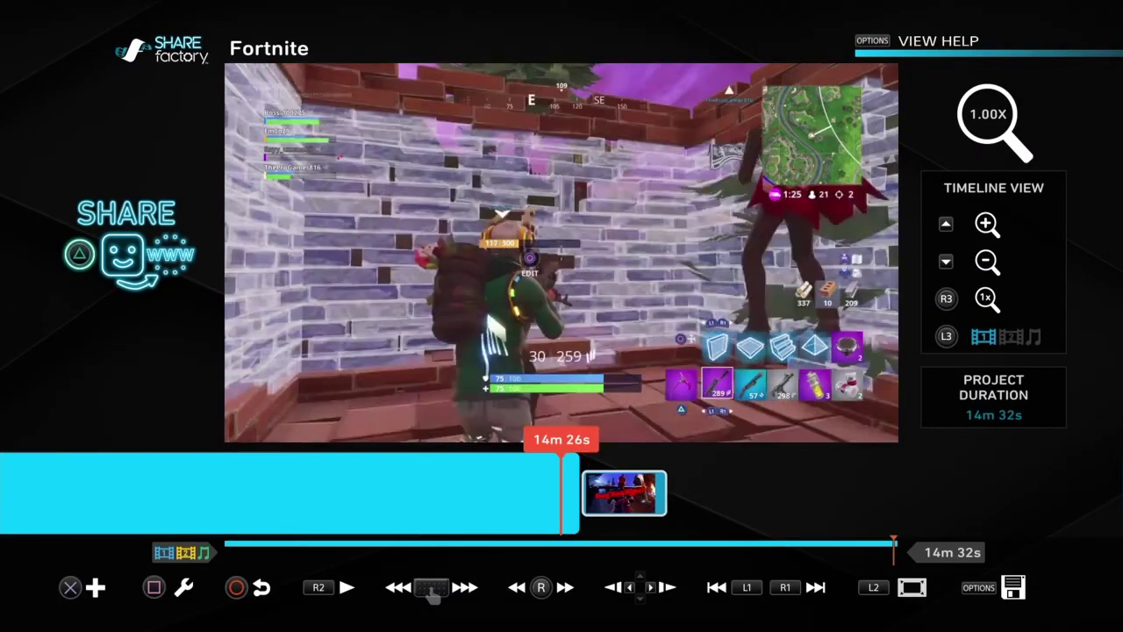
key(Right)
key(Left)
key(Right)
key(Left)
key(Right)
Start Split Clip and bring the playhead to the beginning of the "Omg Red Night?" screenshot
key(Return)
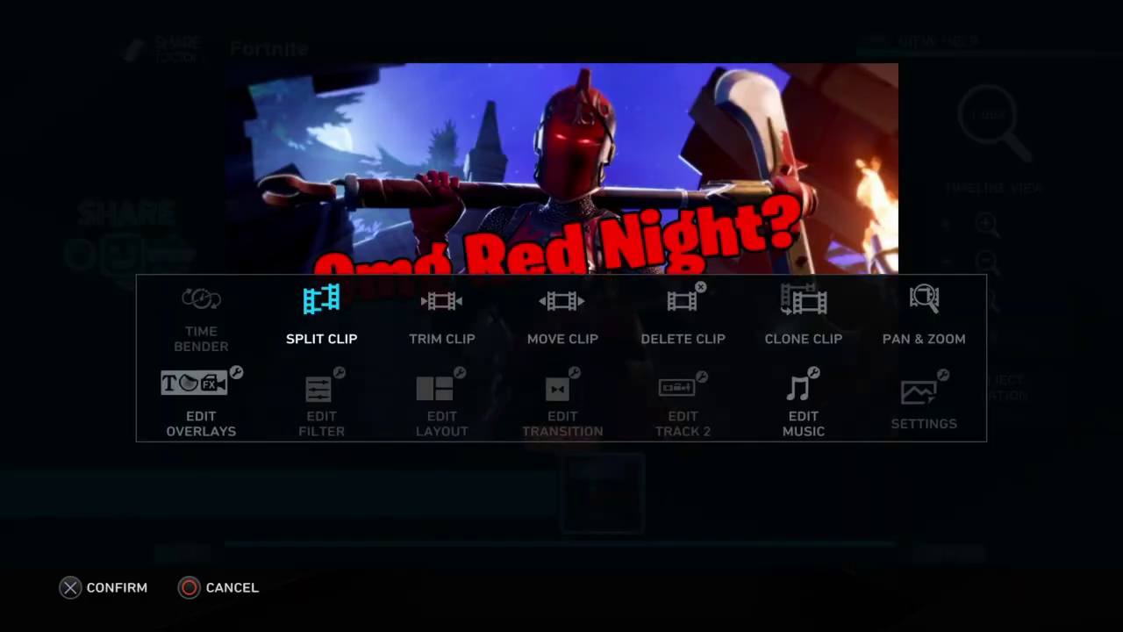
key(Return)
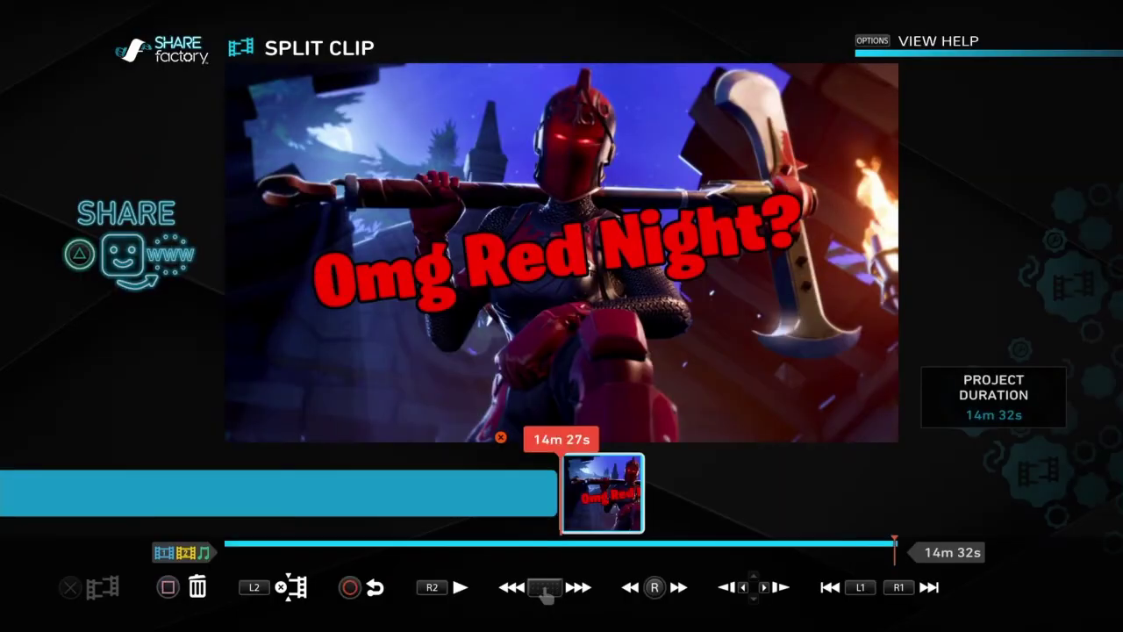
key(Left)
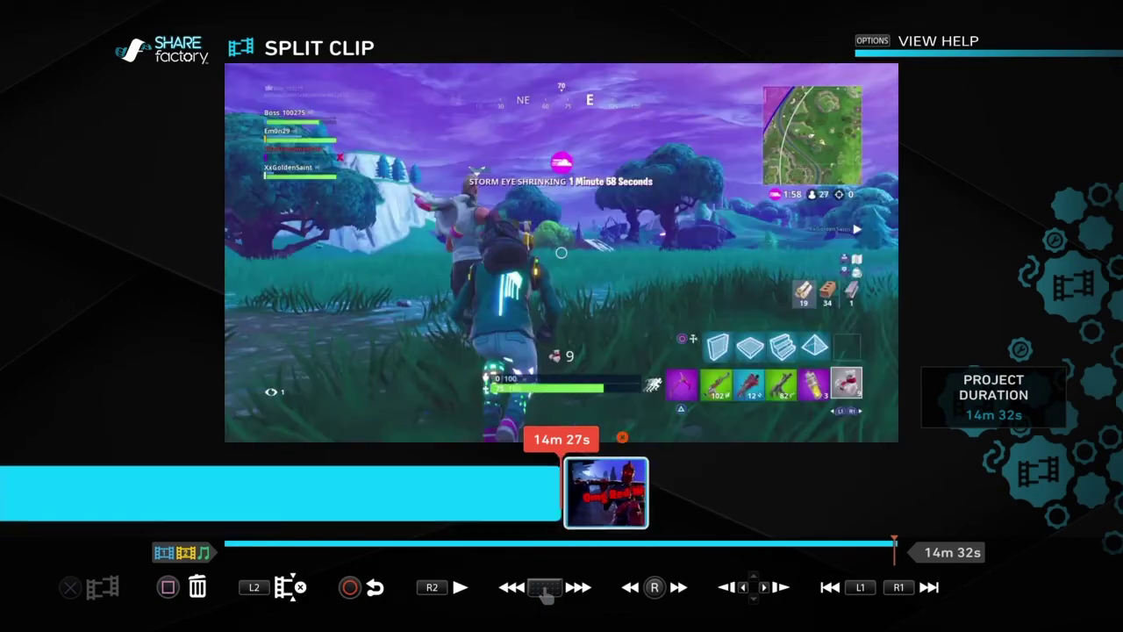
key(Right)
key(Left)
key(Left)
key(Left)
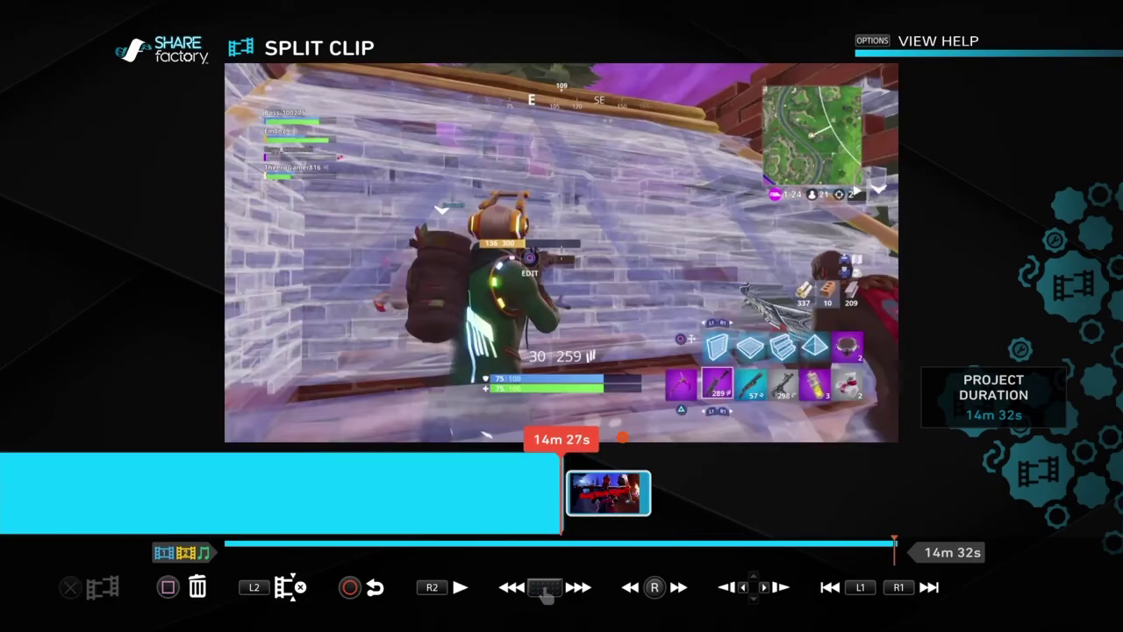
key(Right)
key(Right)
key(Right)
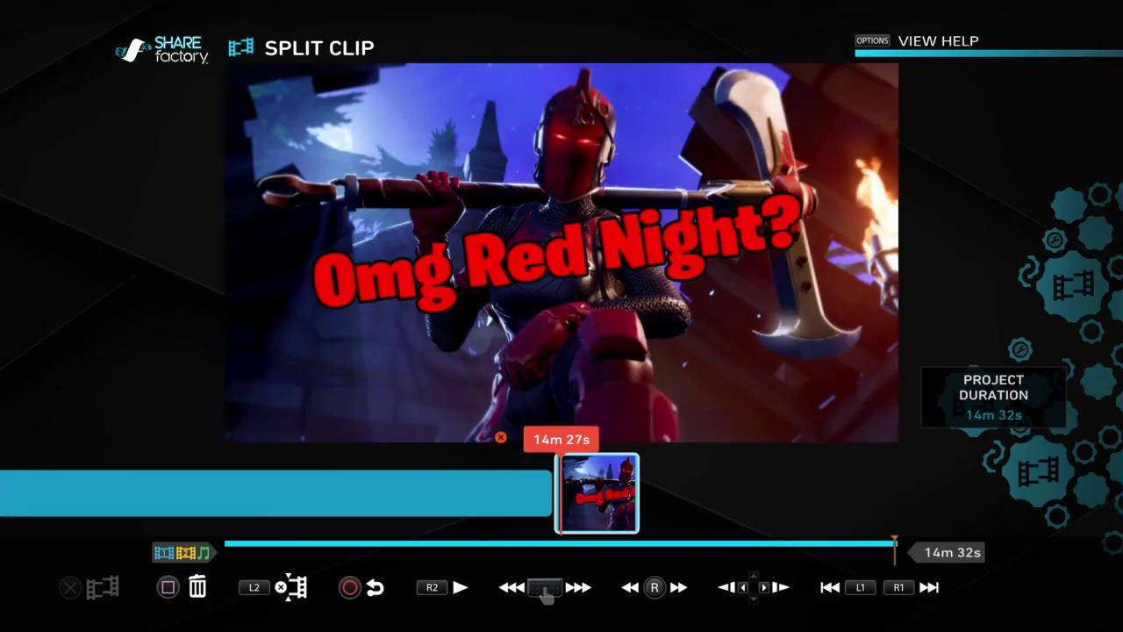
Split the "Omg Red Night?" screenshot at 14m 28s and confirm the split
key(Right)
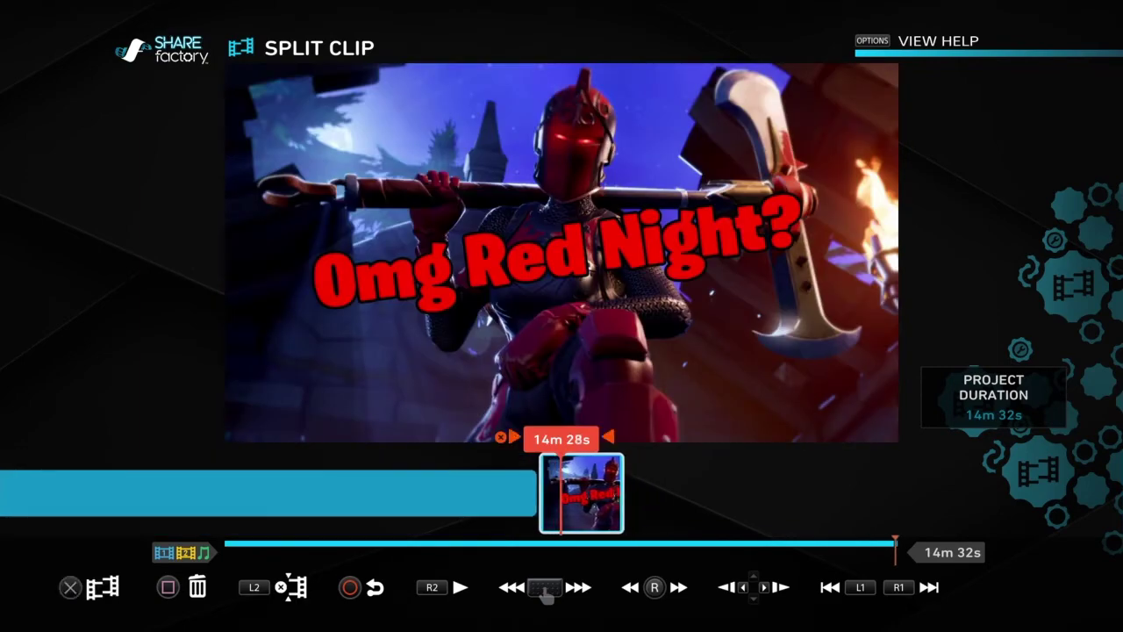
key(Right)
key(Right)
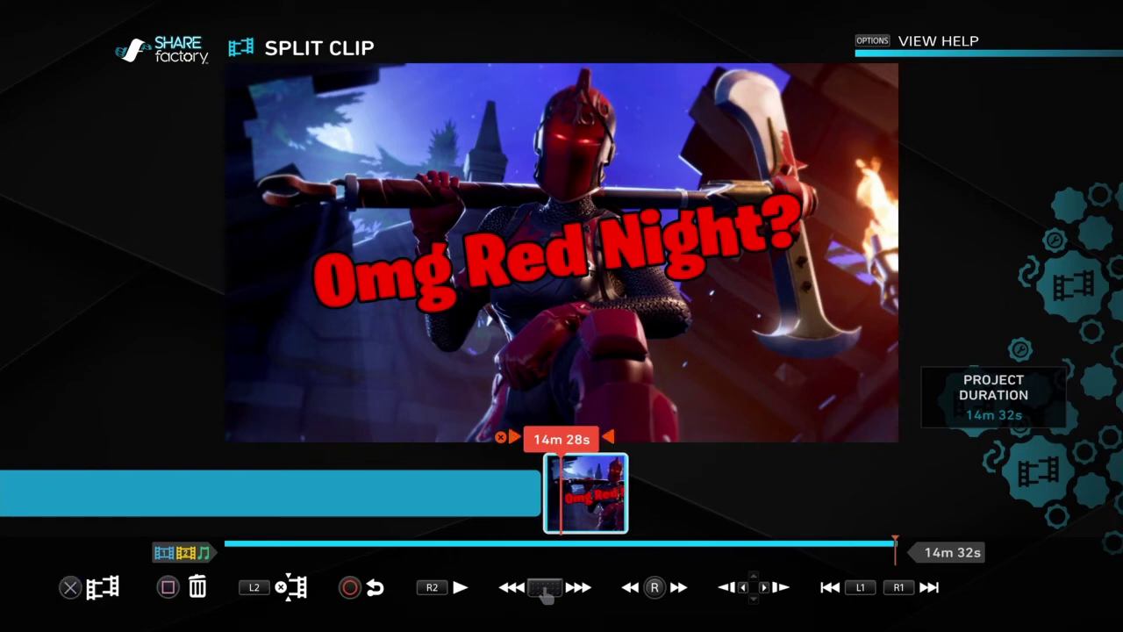
key(Left)
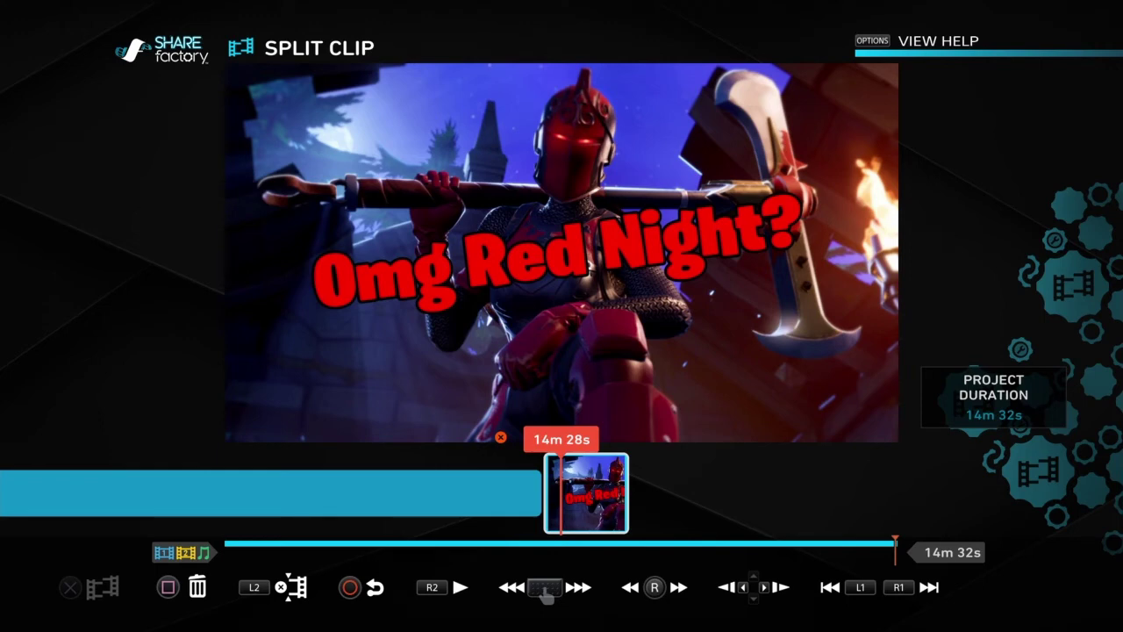
key(Right)
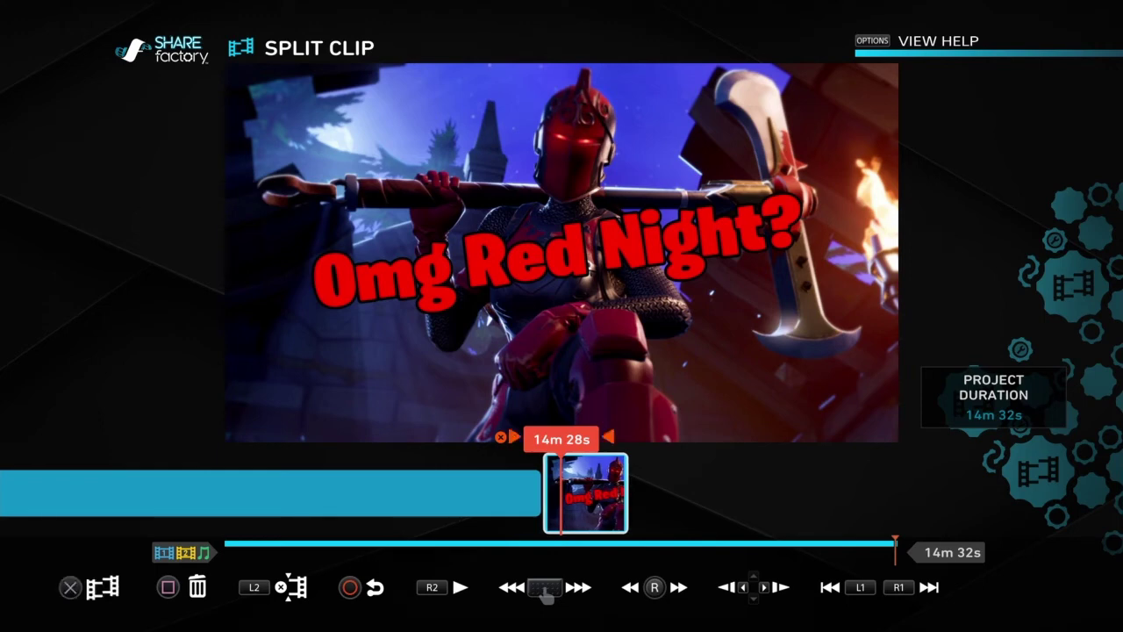
key(Return)
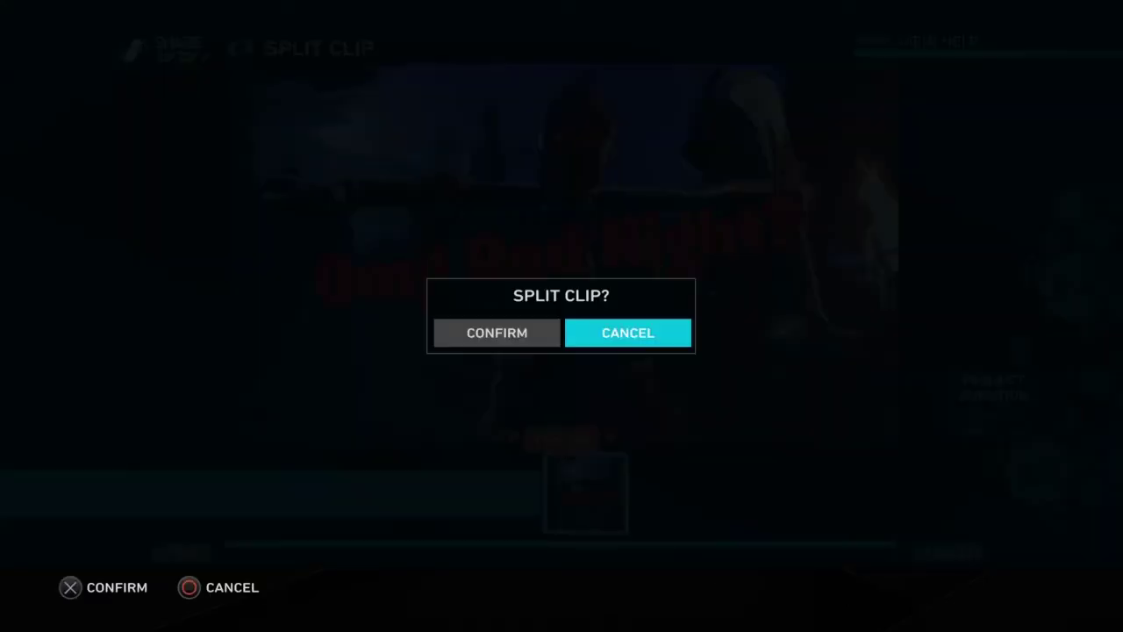
key(Return)
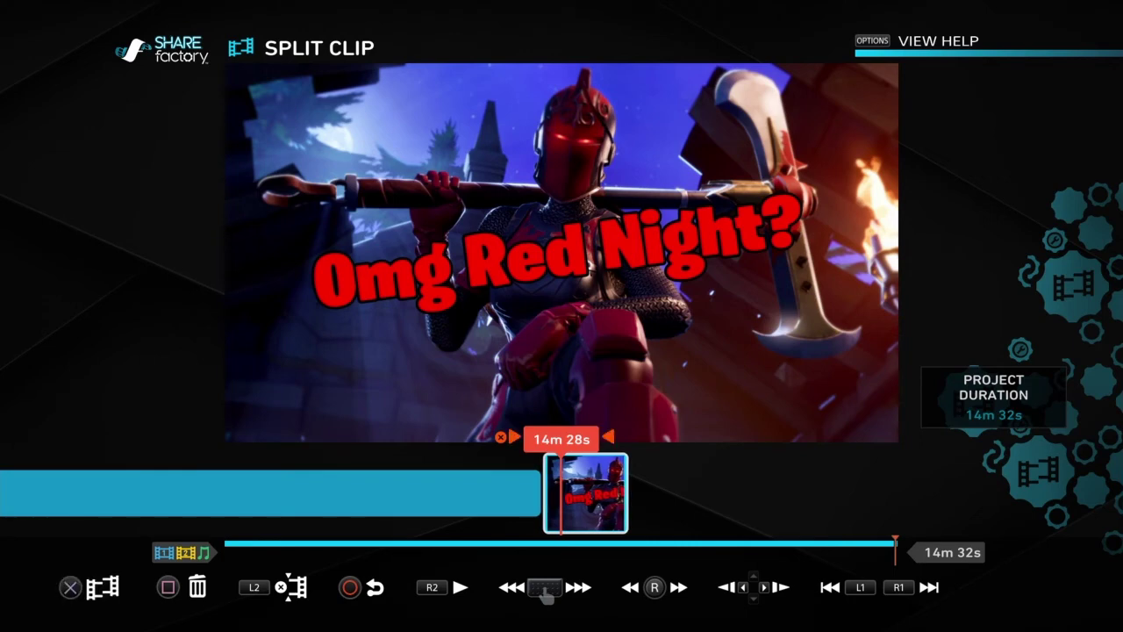
key(Return)
key(Left)
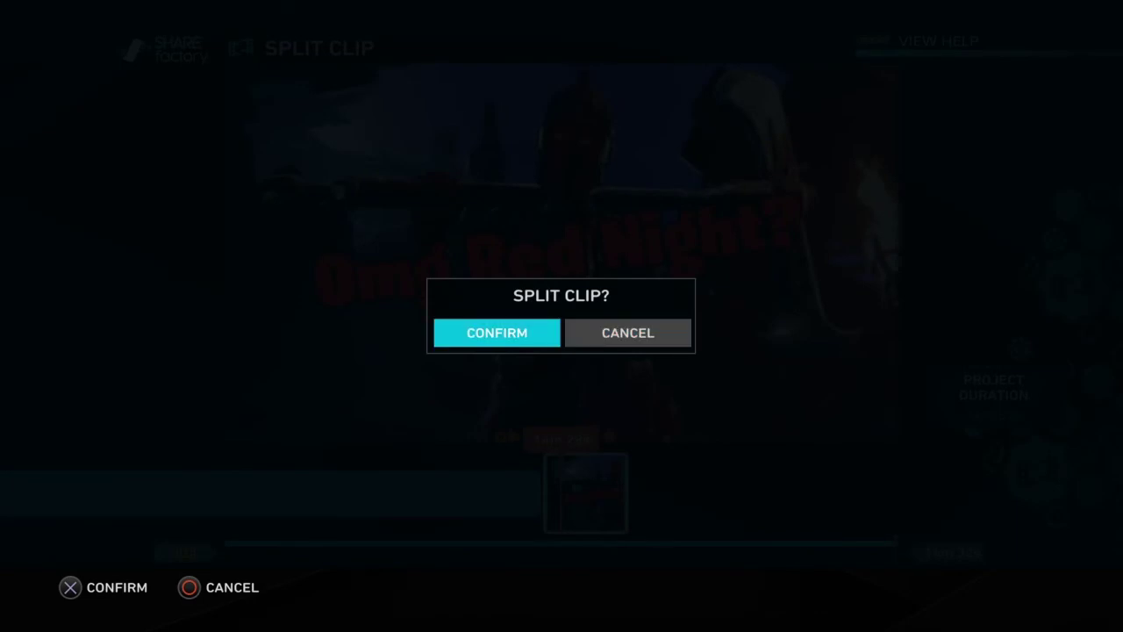
key(Return)
Scrub across the two split pieces of the screenshot and the end of the Fortnite clip
key(Right)
key(Right)
key(Right)
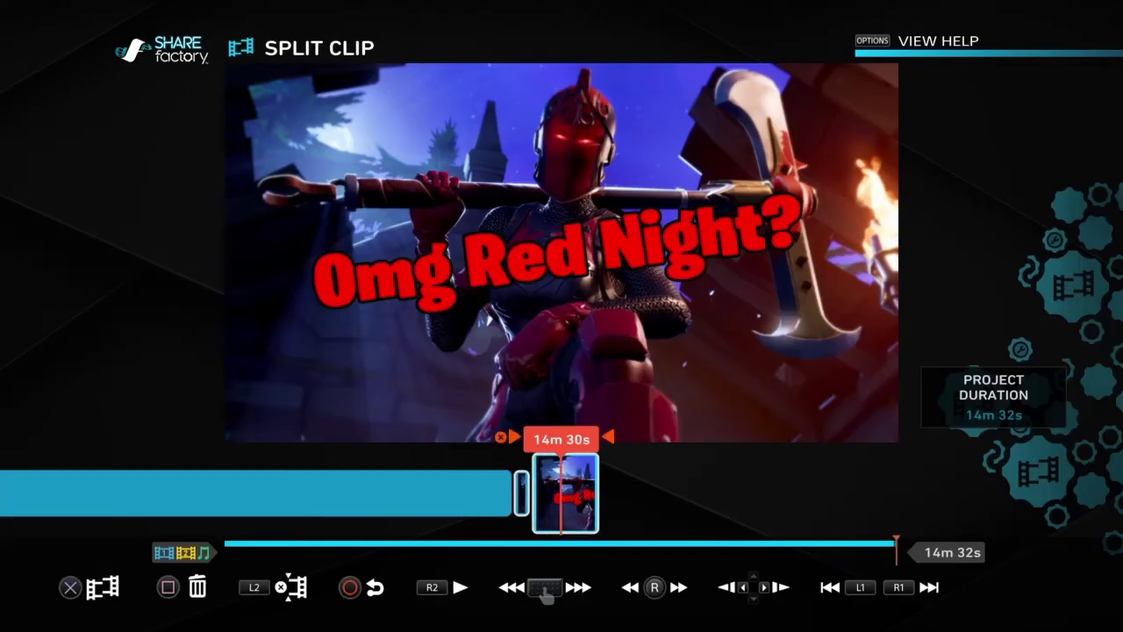
key(Left)
key(Right)
key(Left)
key(Left)
key(Left)
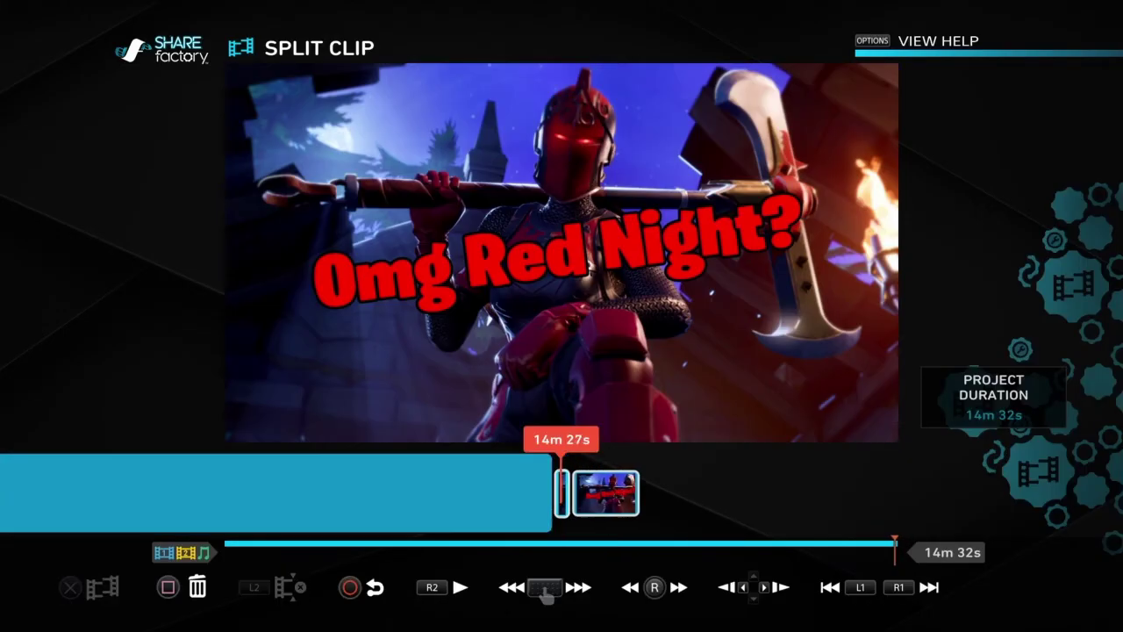
key(Right)
key(Right)
key(Right)
key(Right)
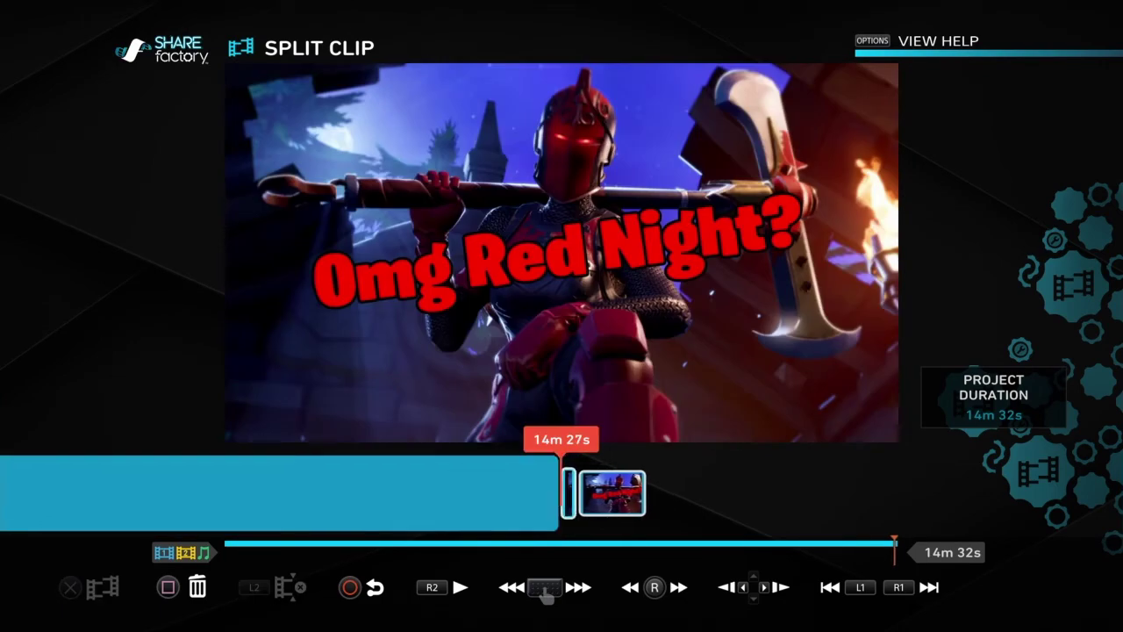
key(Right)
key(Right)
key(Right)
key(Left)
key(Left)
key(Left)
key(Left)
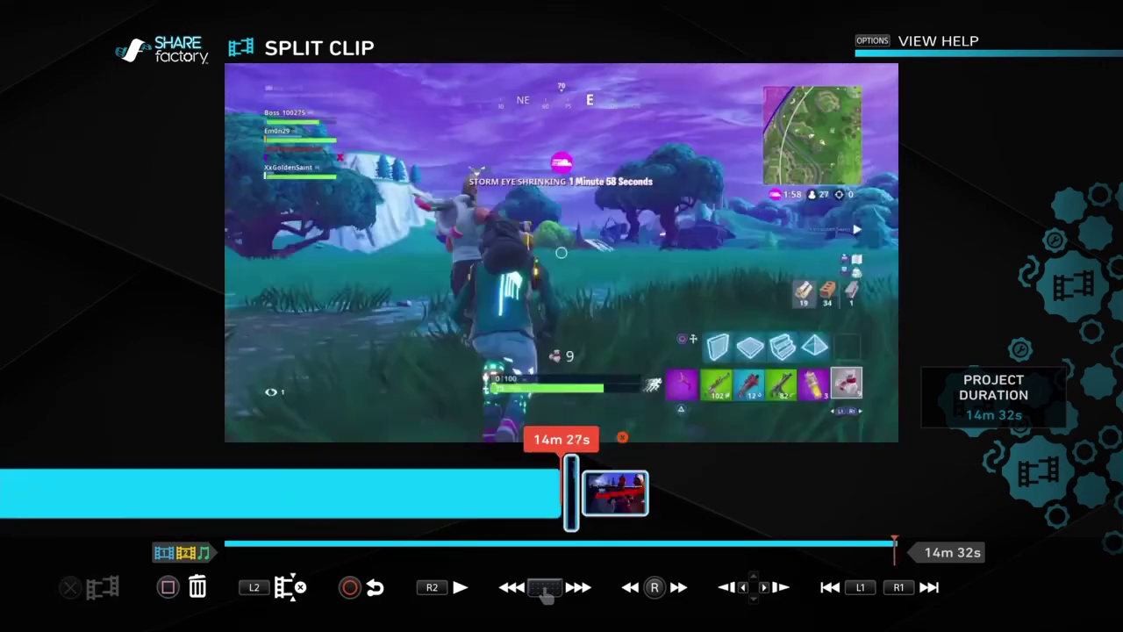
key(Left)
Delete the longer second piece of the split screenshot, keeping the short piece beside the clip
key(Right)
key(Right)
key(Right)
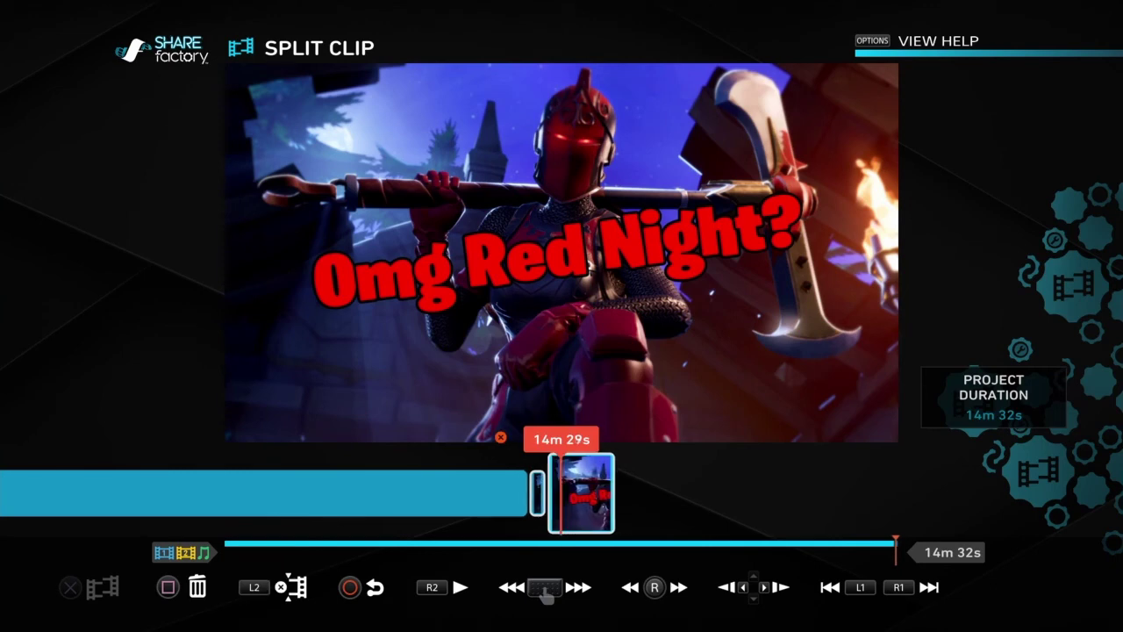
key(Delete)
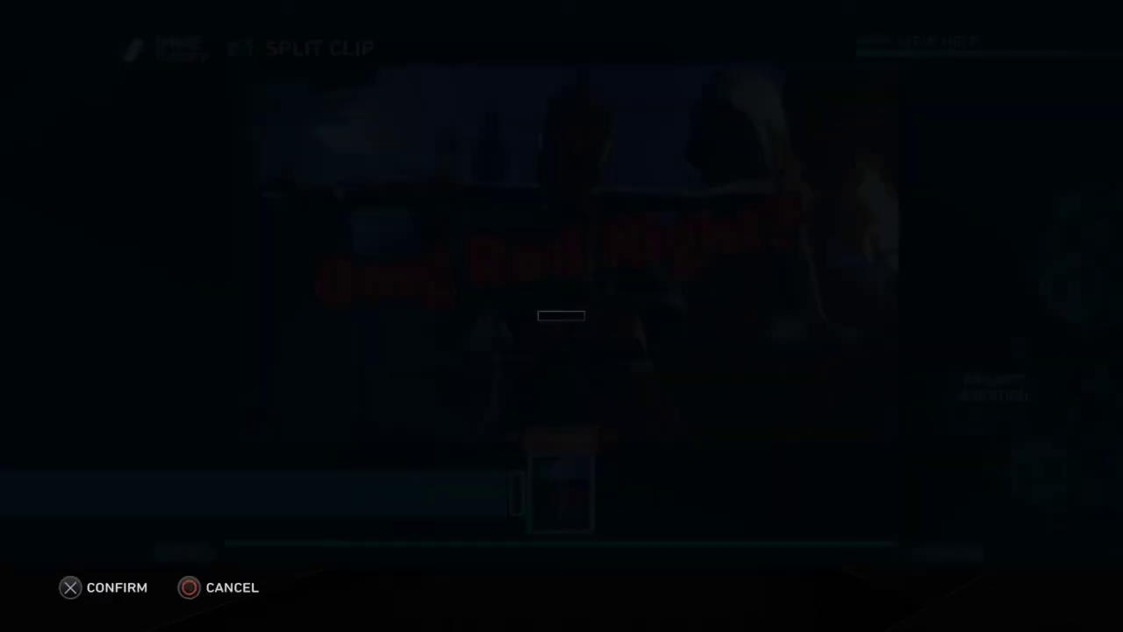
key(Return)
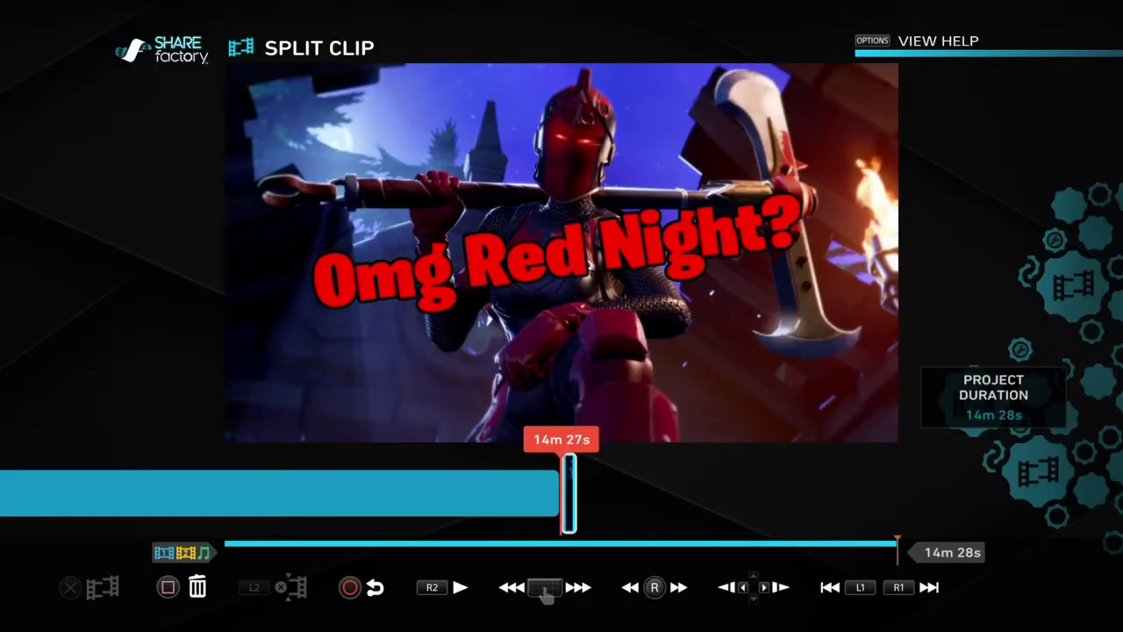
Check the short remaining screenshot piece by scrubbing over it, and leave Split Clip with the playhead on it
key(Left)
key(Left)
key(Right)
key(Right)
key(Right)
key(Left)
key(Right)
key(Left)
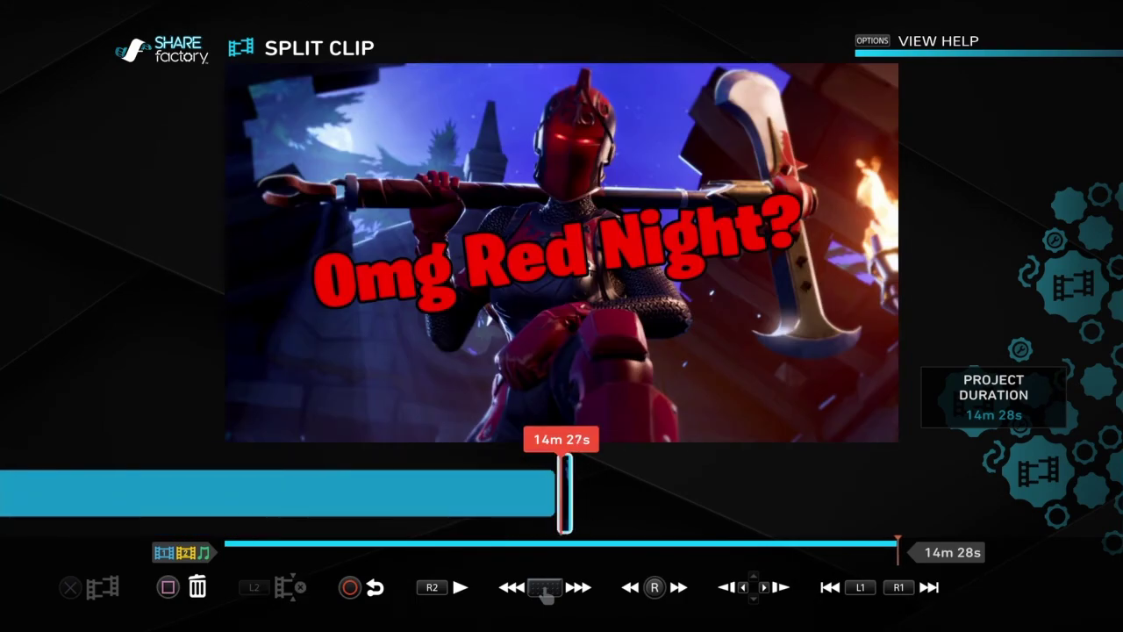
key(Escape)
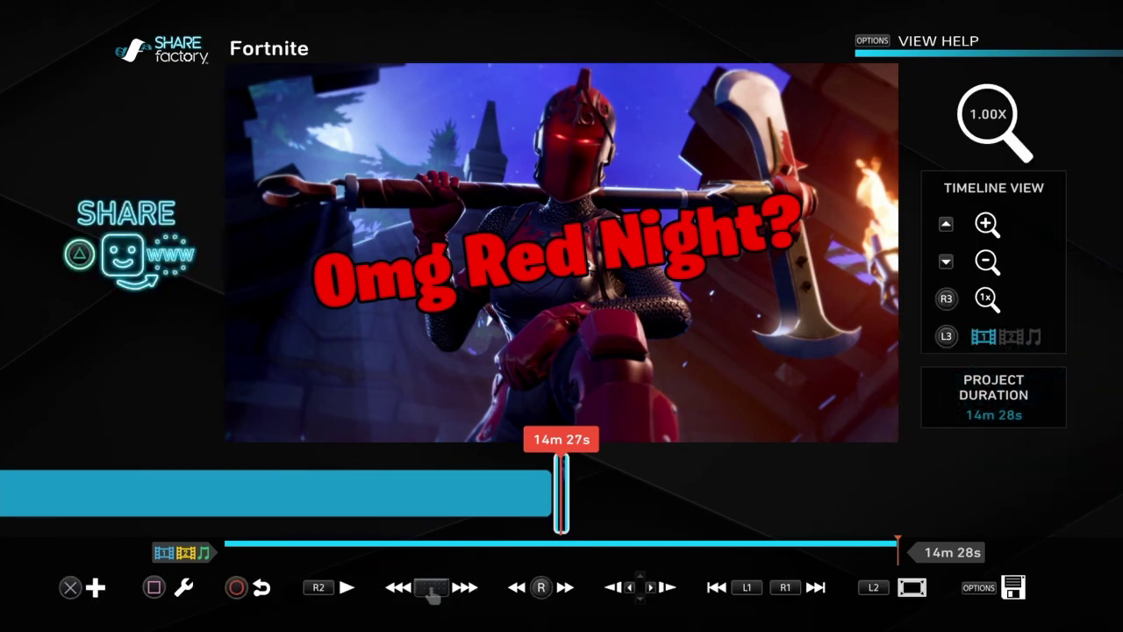
Generate the project thumbnail from the "Omg Red Night?" frame
key(Menu)
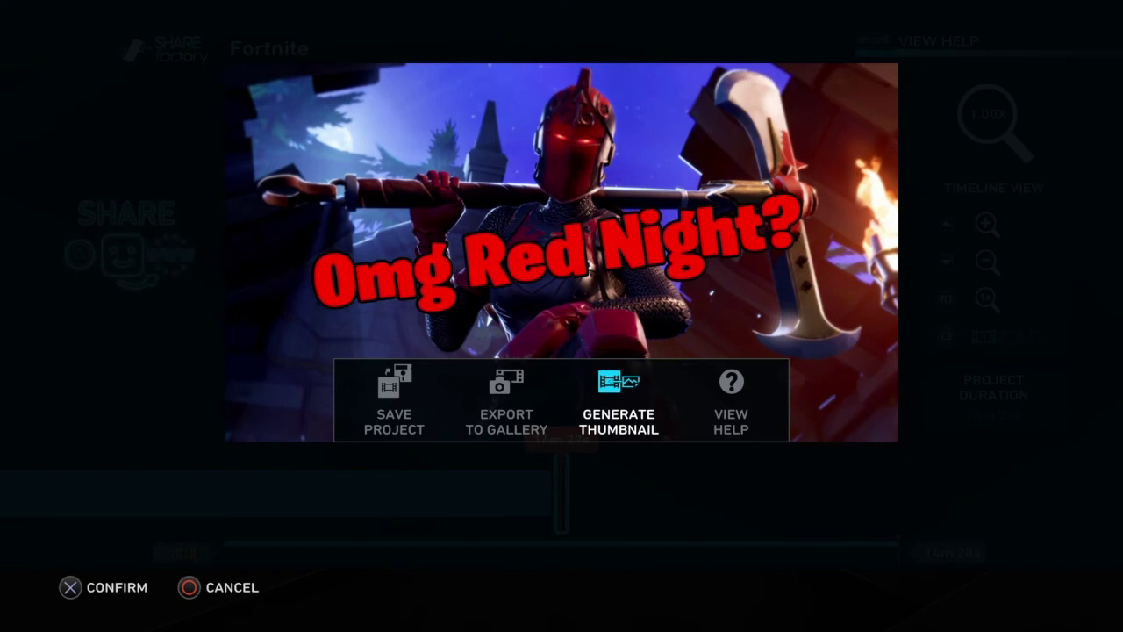
key(Return)
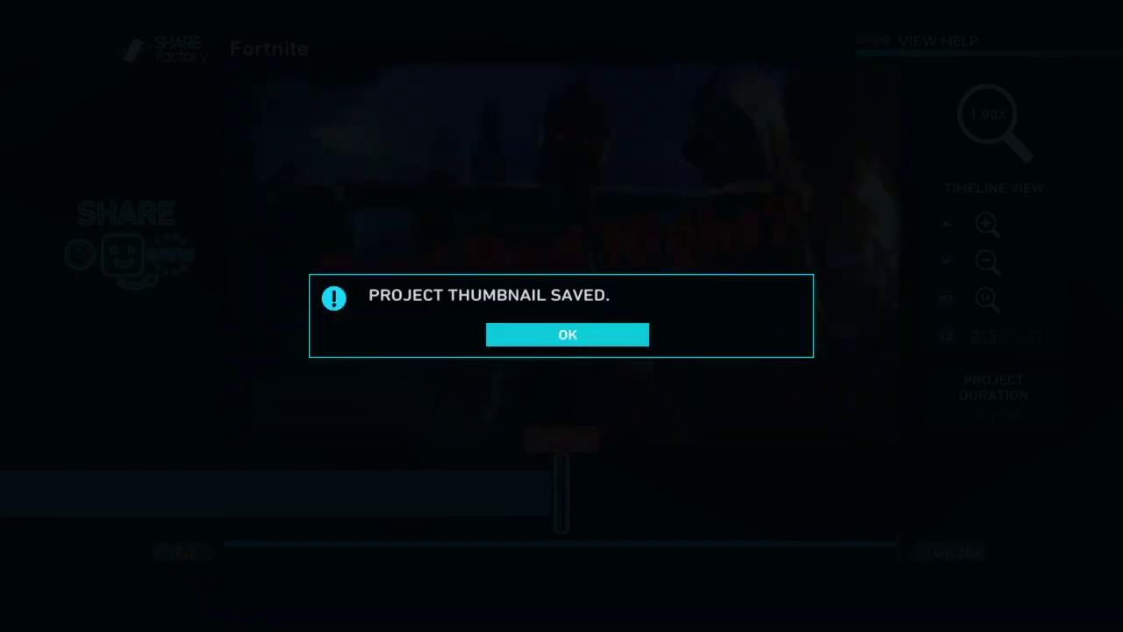
key(Return)
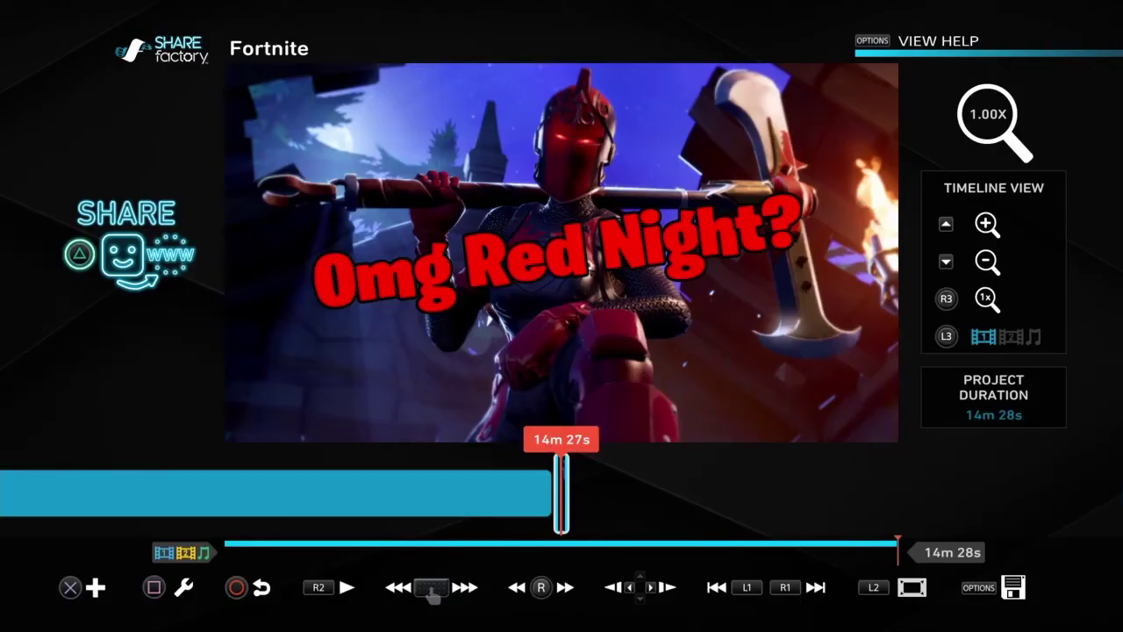
Choose the Export to Gallery option for the "Omg Red Night?" frame
key(Menu)
key(Left)
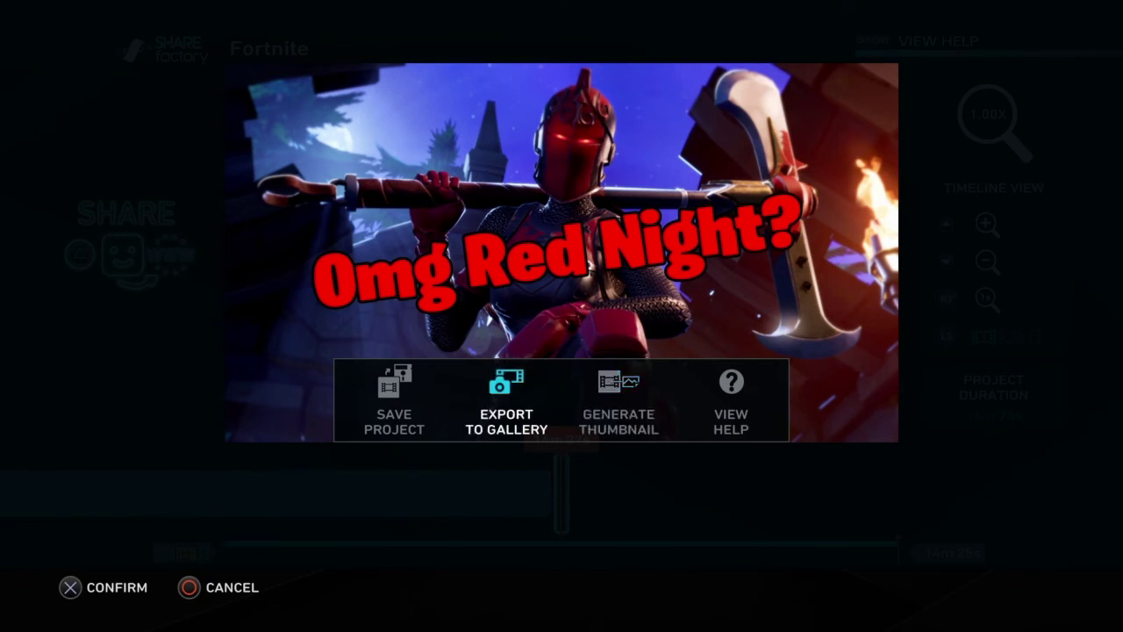